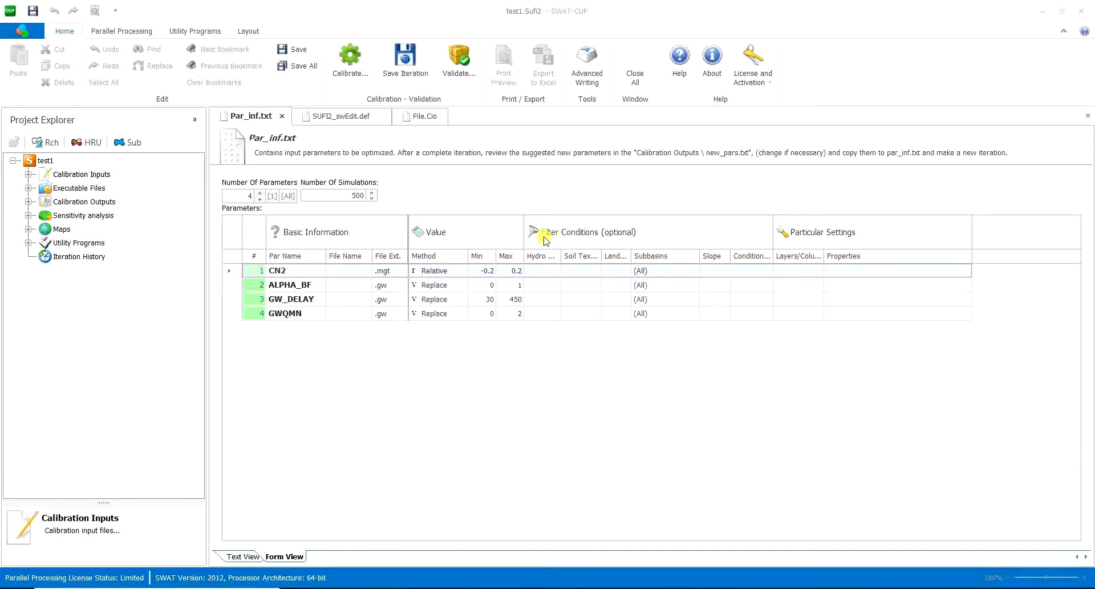
- Bring SWAT-CUP into focus, then open and close the project file menu of recent projects
click(18, 33)
click(19, 32)
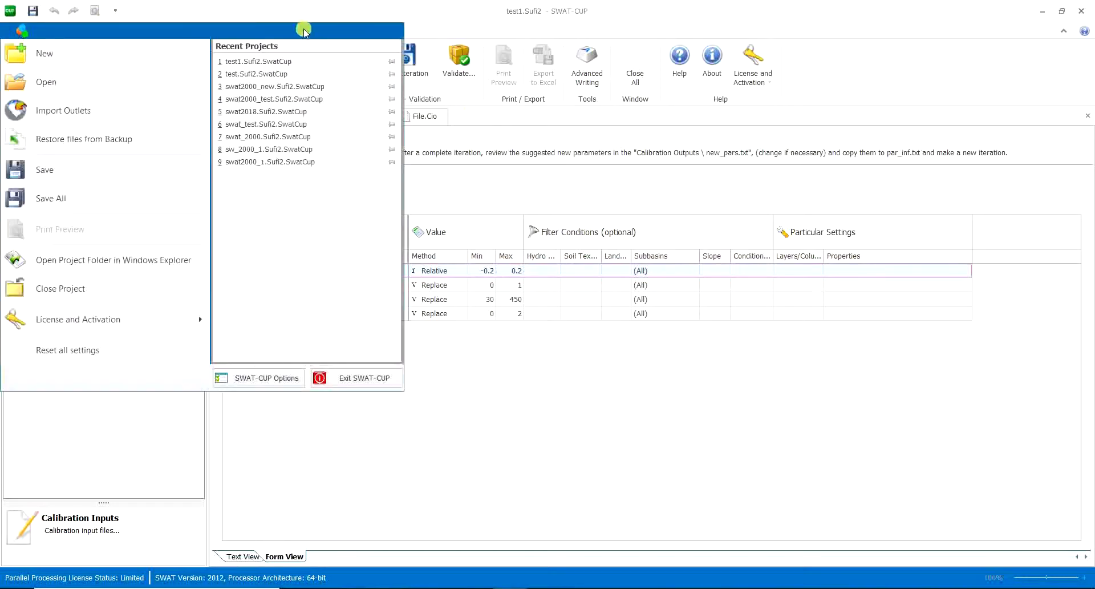
click(722, 456)
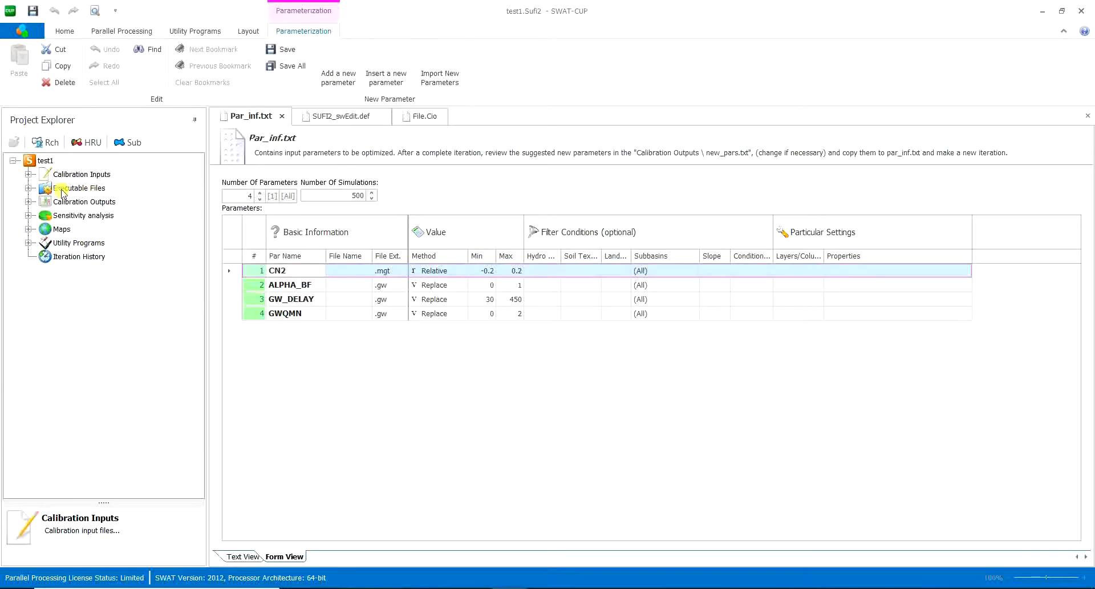
click(28, 174)
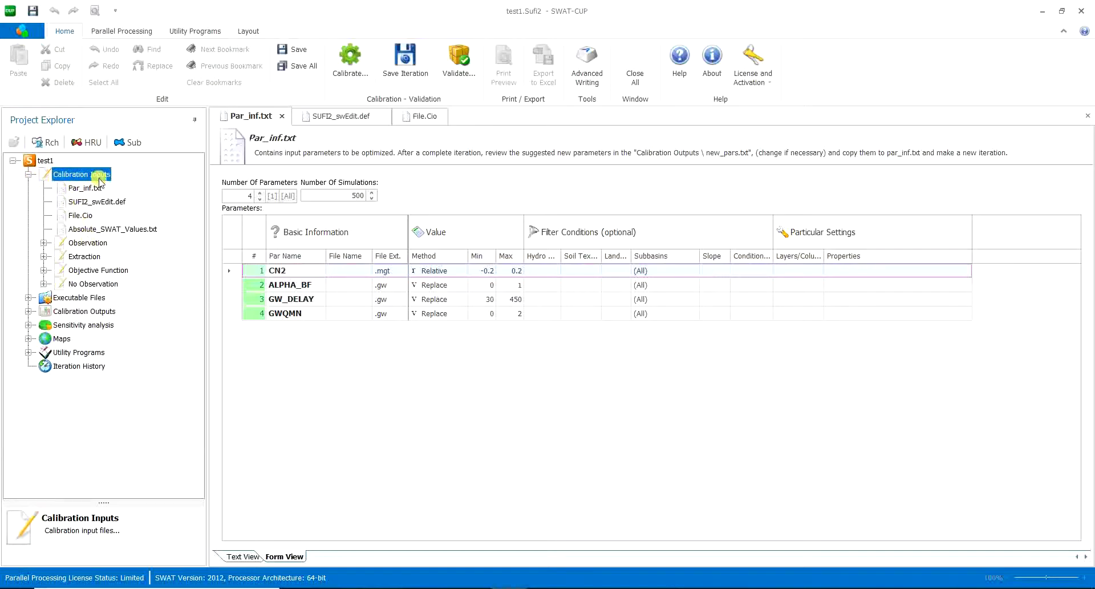
click(45, 242)
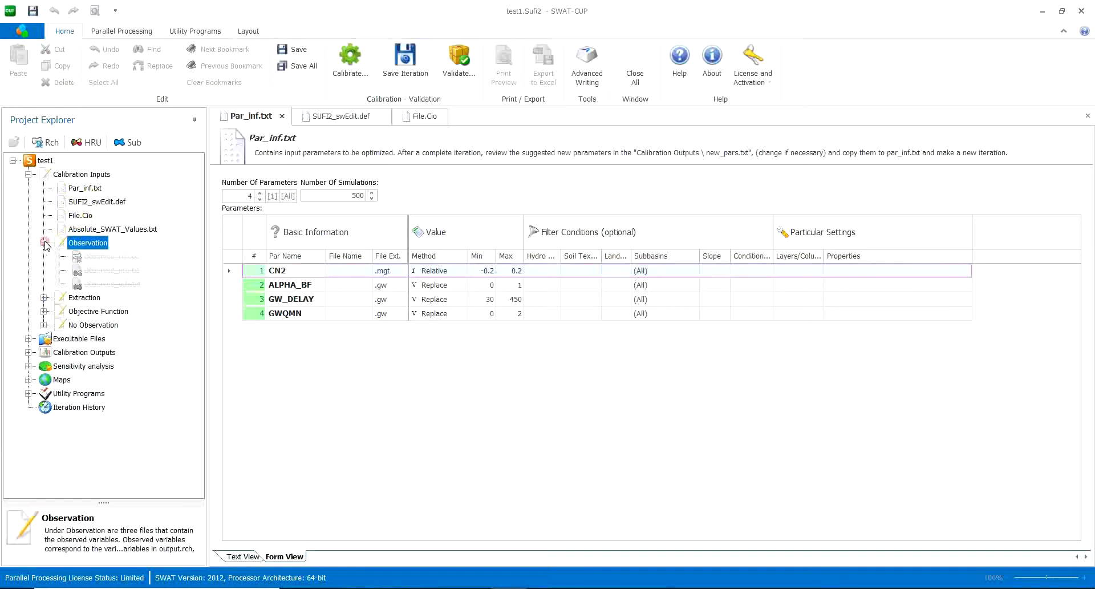
click(45, 243)
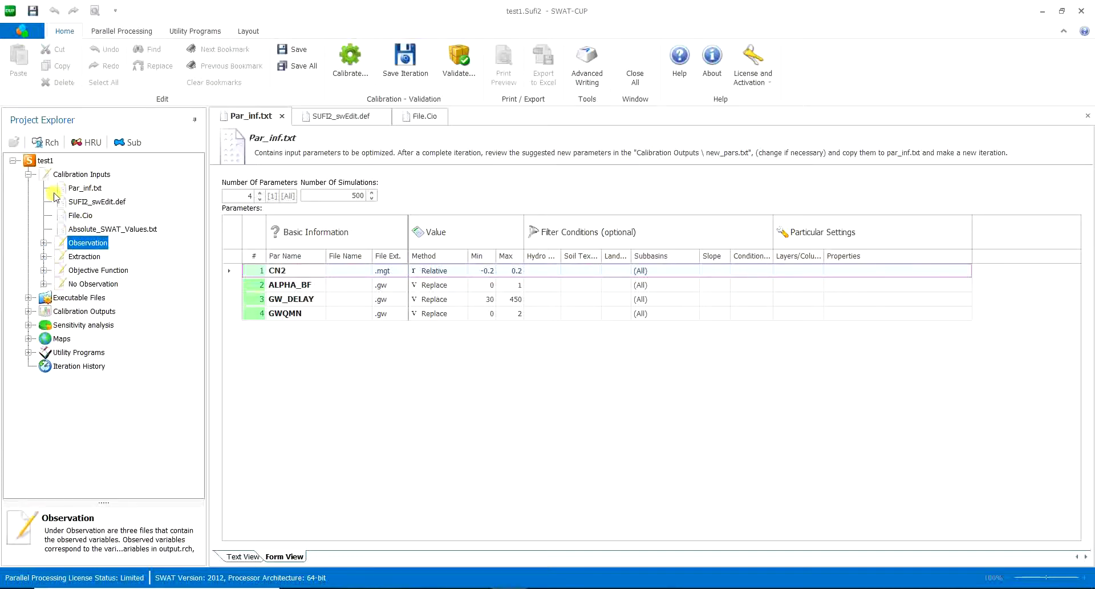
click(74, 188)
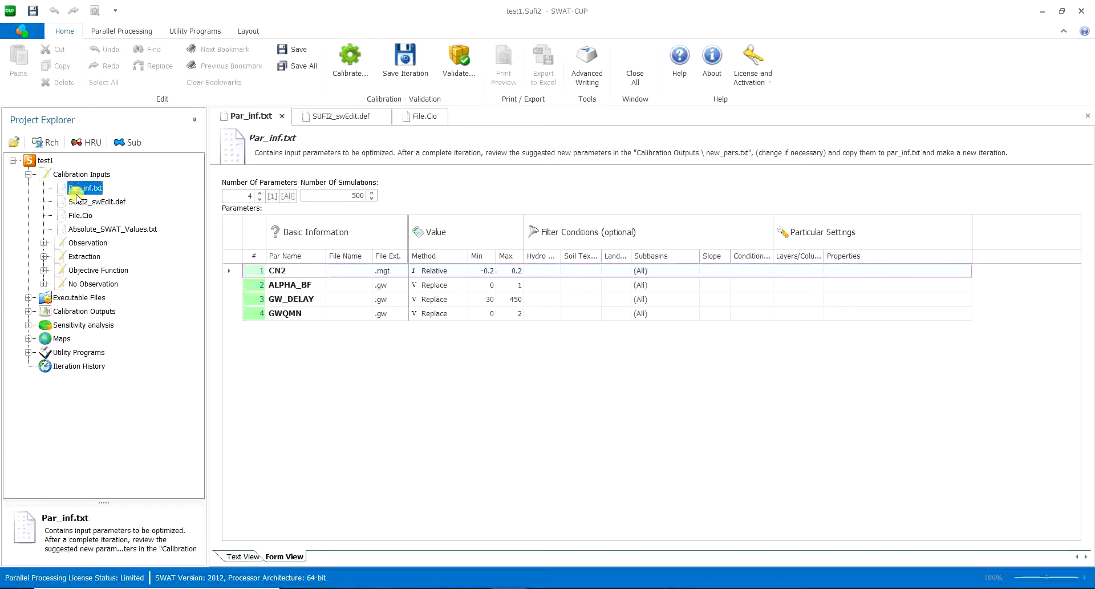
click(74, 194)
click(292, 271)
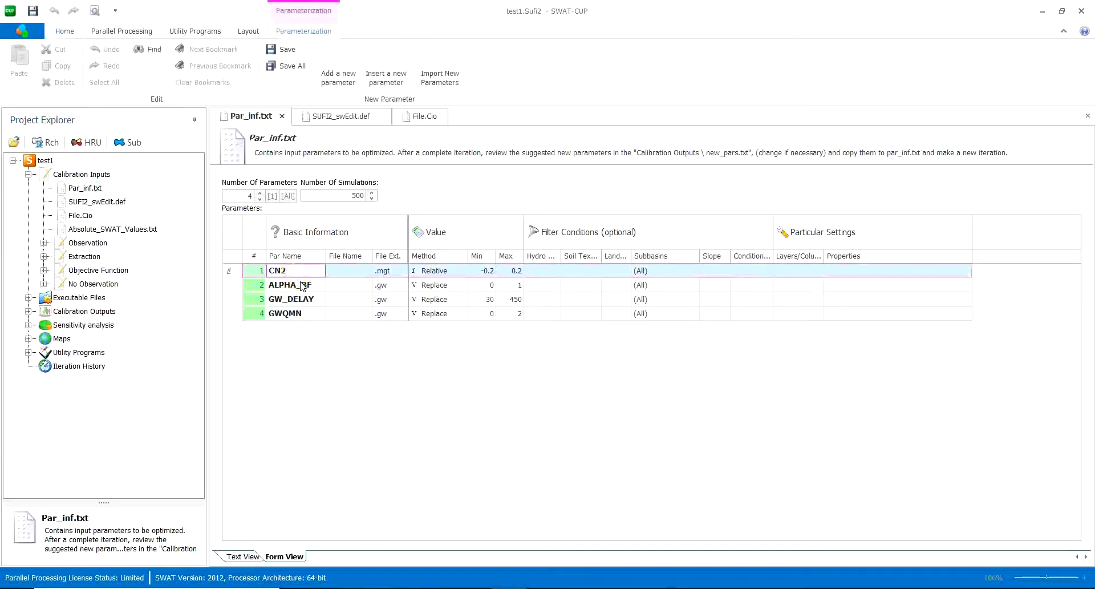
click(314, 288)
click(314, 297)
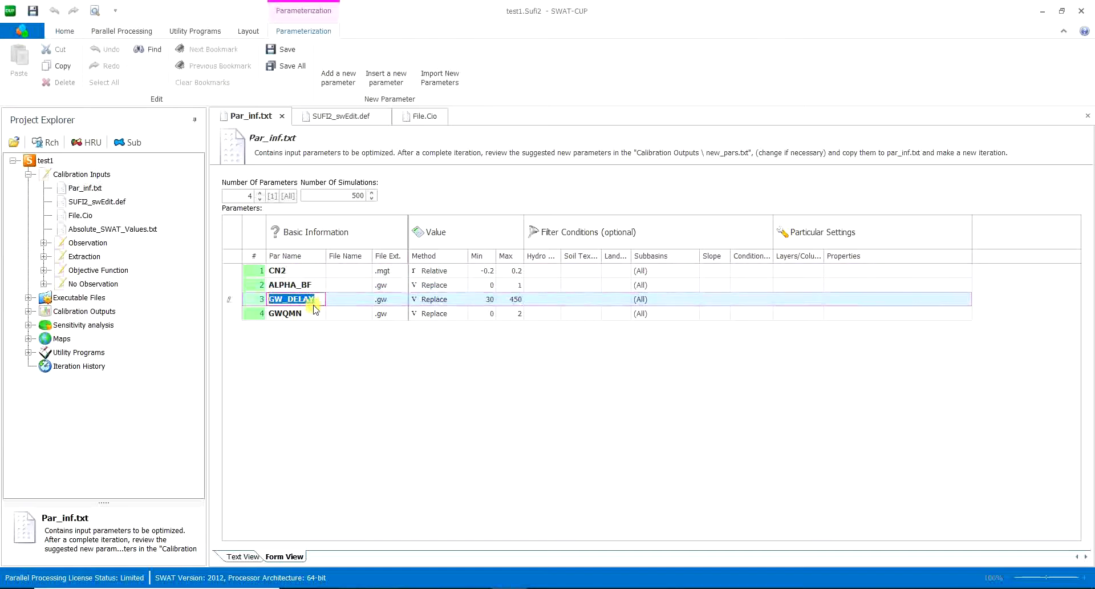
click(282, 317)
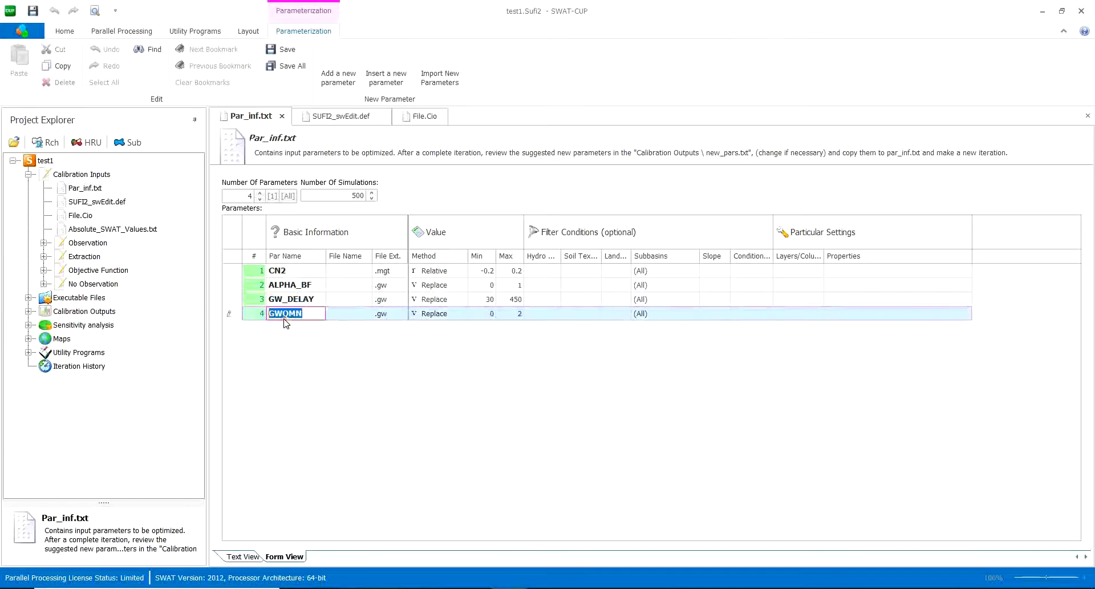
click(285, 272)
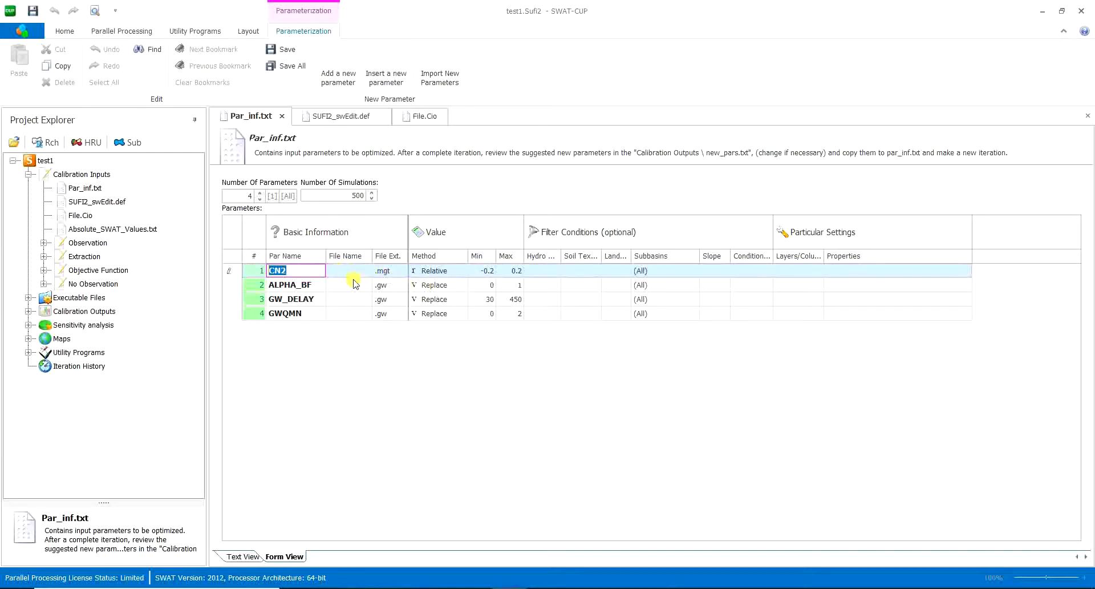
click(308, 284)
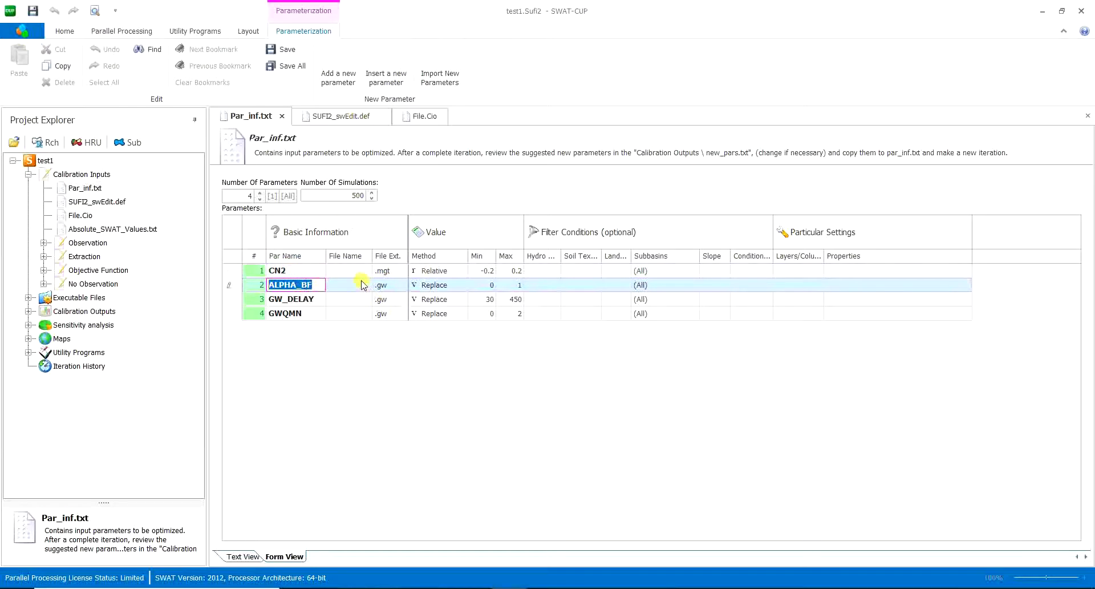
click(350, 78)
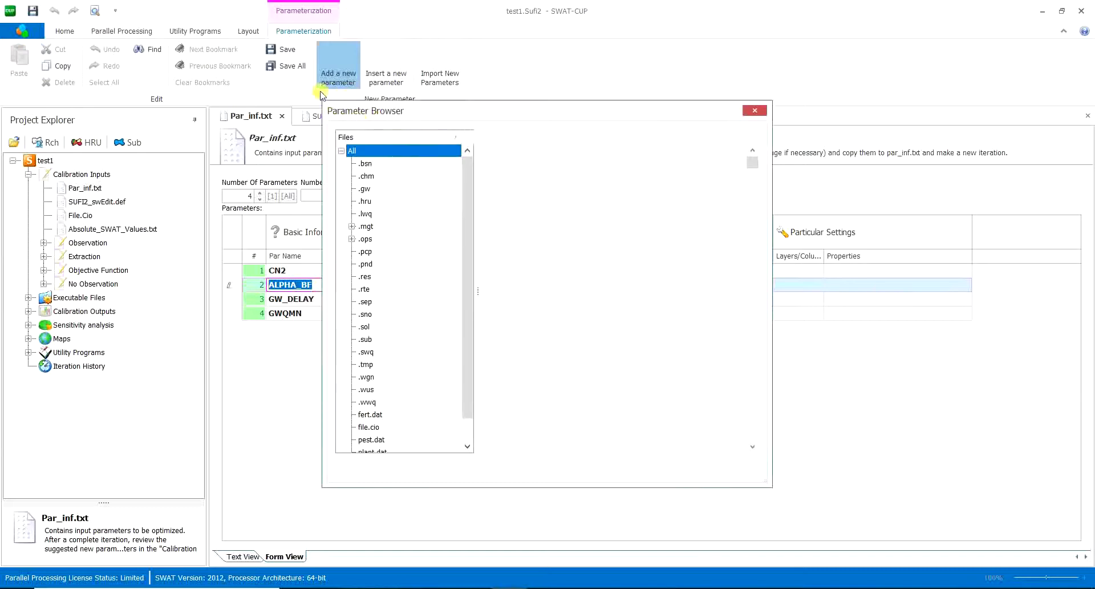
click(366, 153)
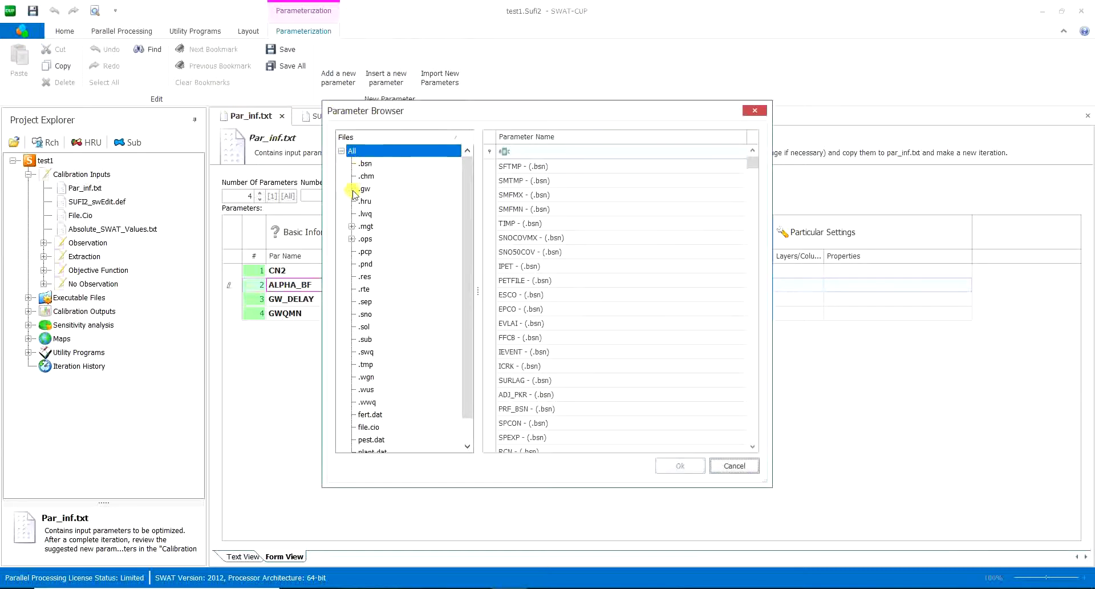
click(370, 166)
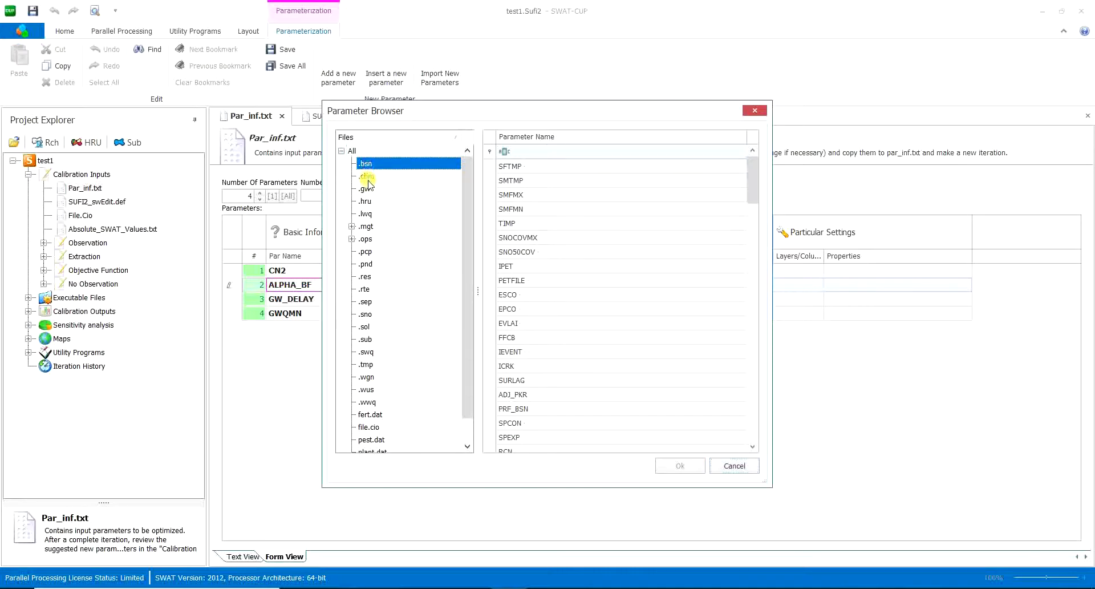
click(368, 178)
key(Up)
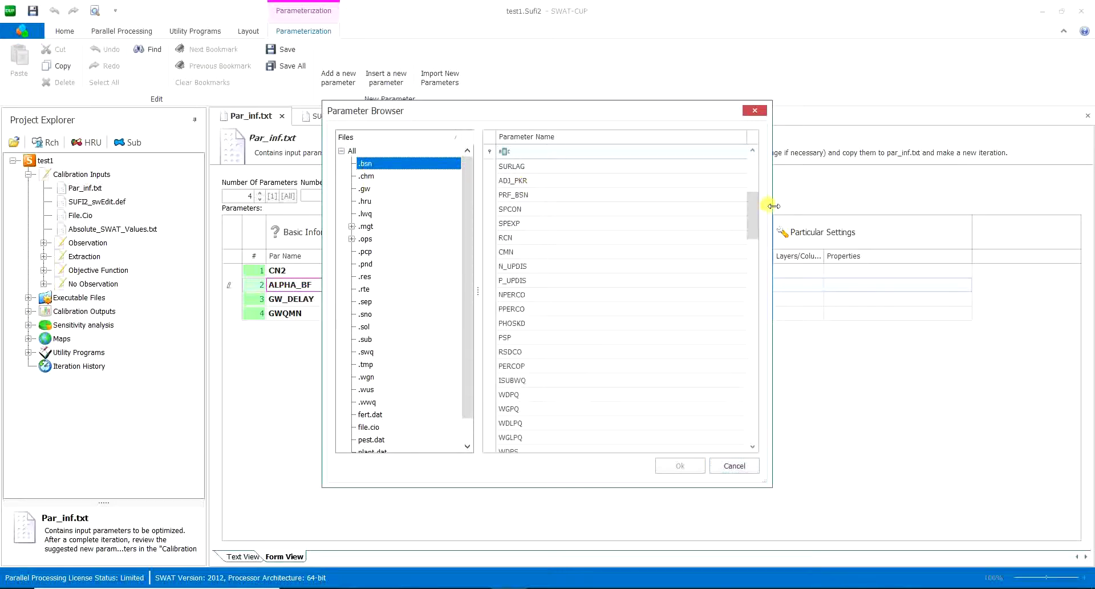
drag(754, 203, 752, 165)
click(384, 181)
click(385, 182)
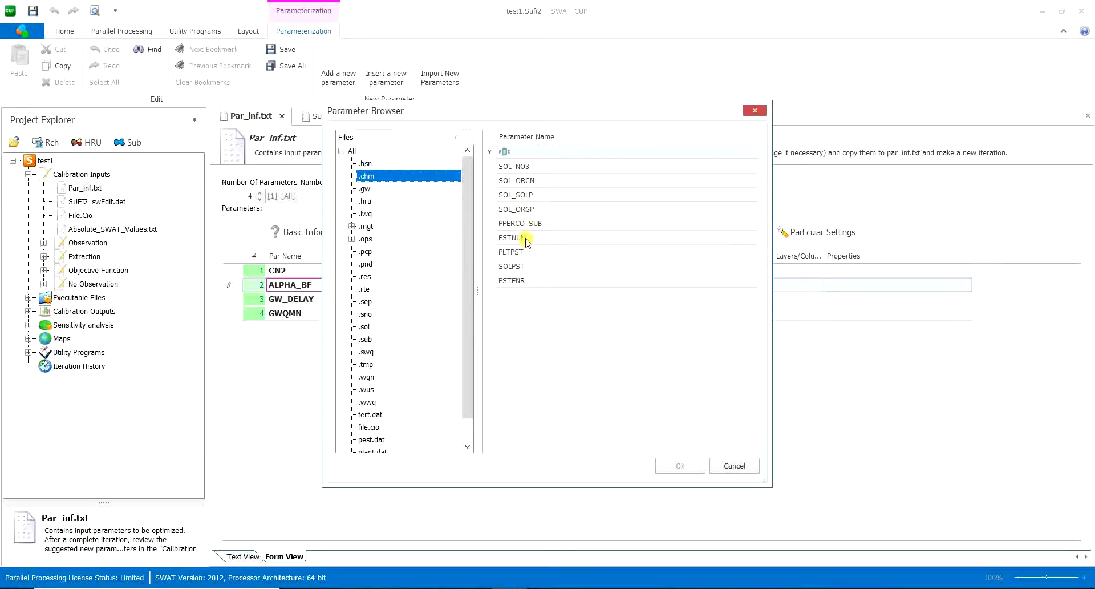
click(366, 193)
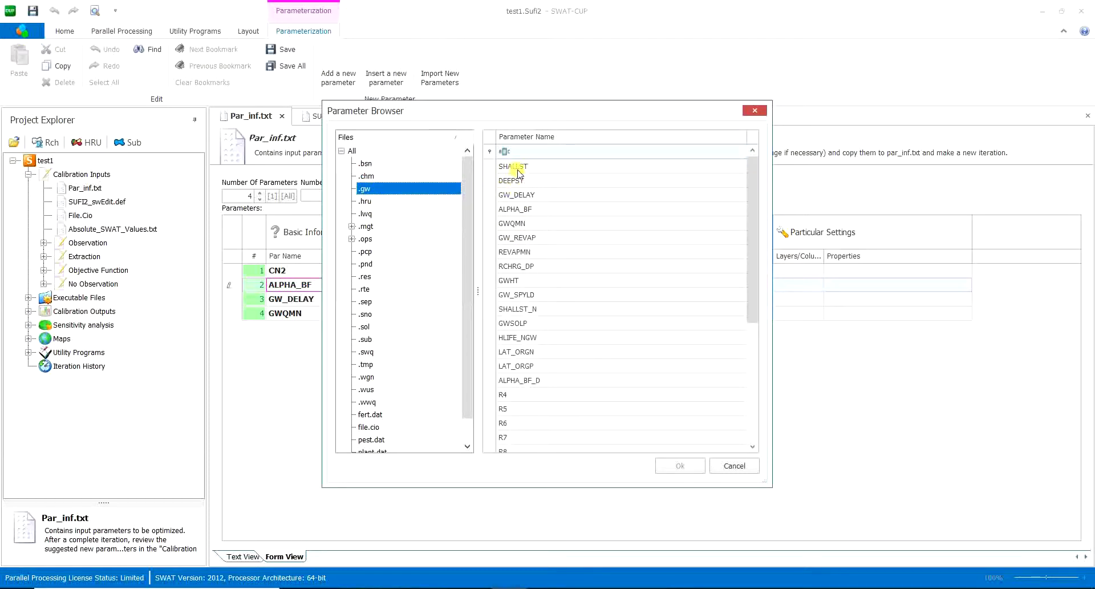
click(368, 200)
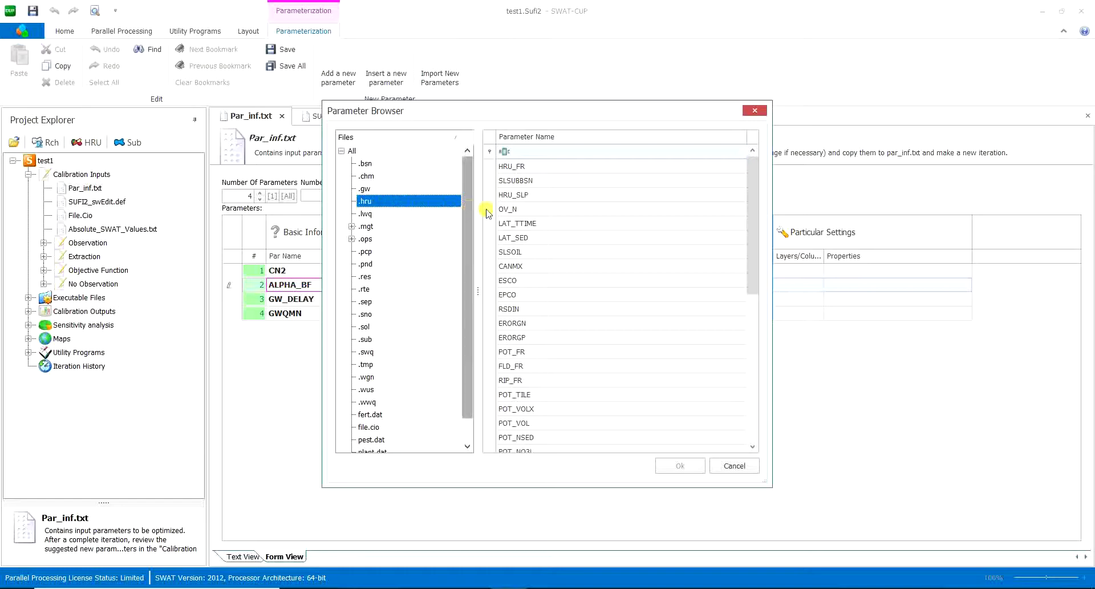
click(508, 279)
click(510, 297)
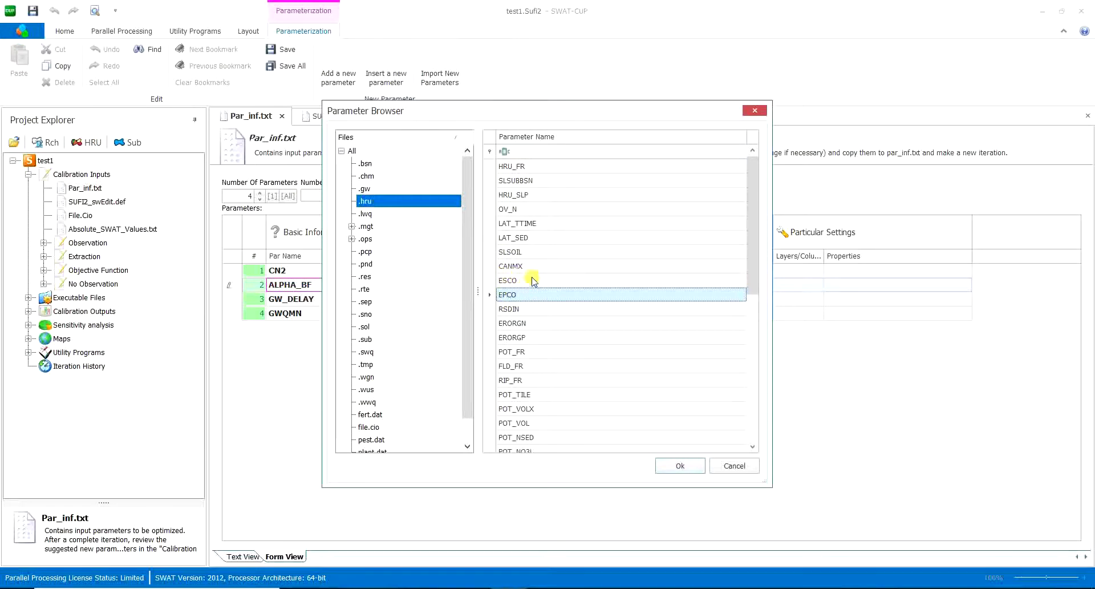
scroll(362, 314, down, 1)
click(369, 341)
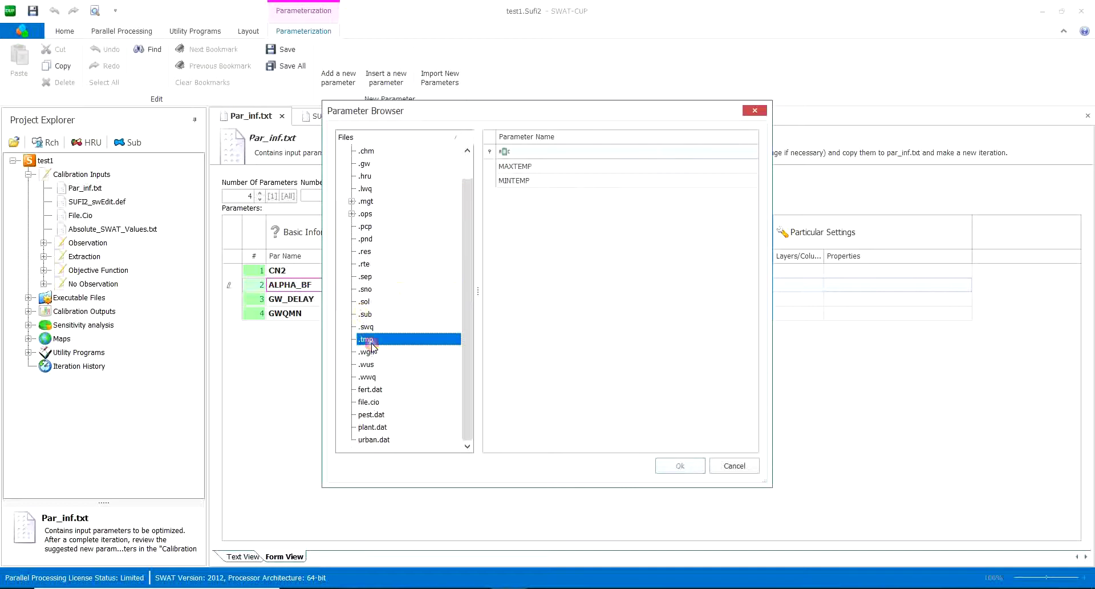
click(368, 364)
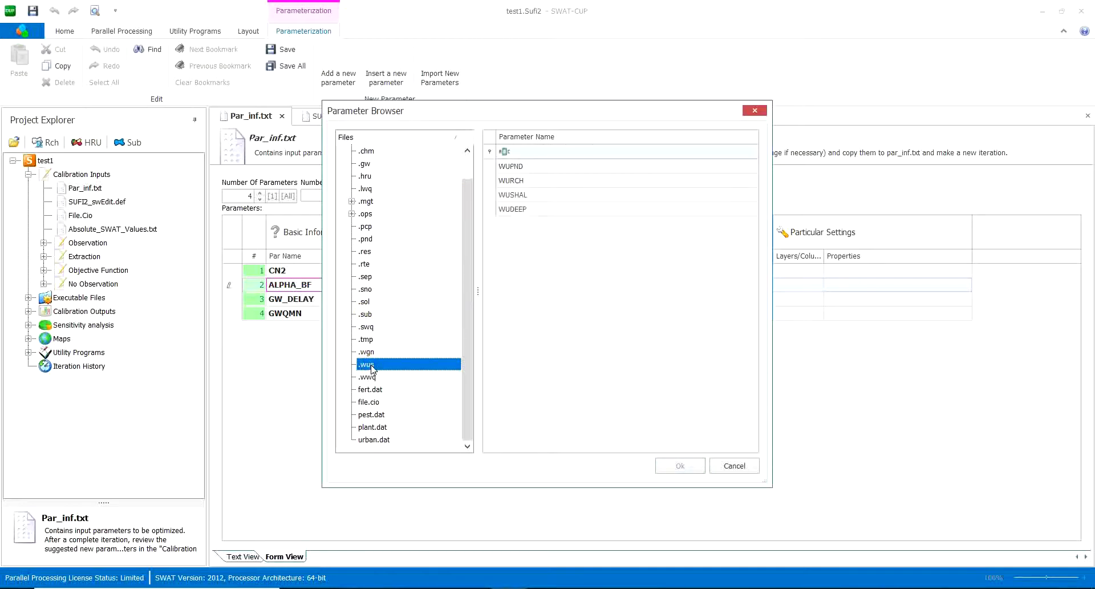
click(368, 289)
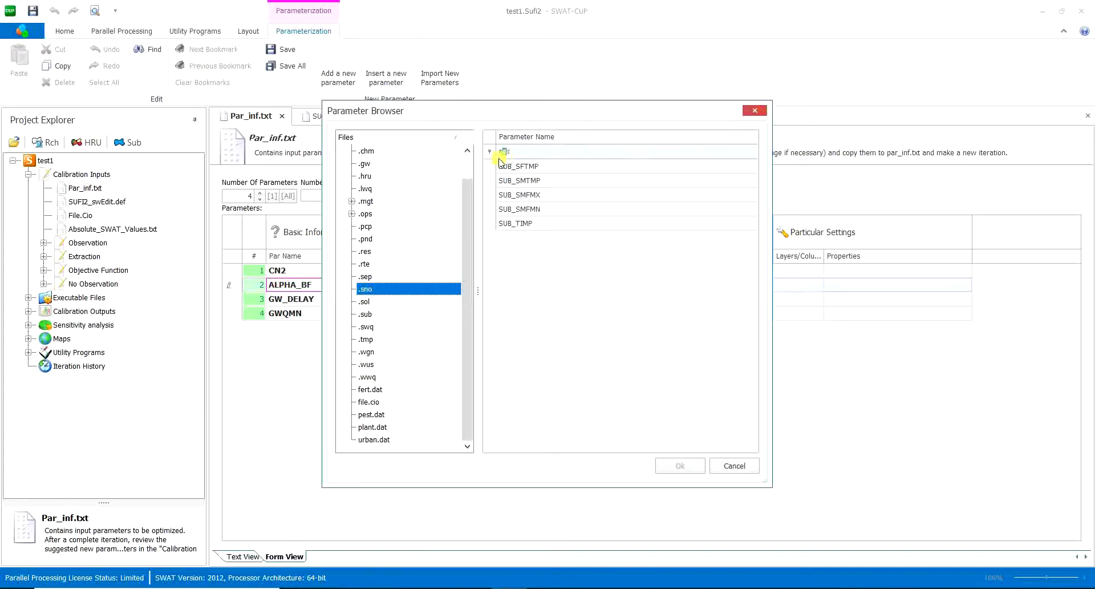
scroll(381, 288, up, 1)
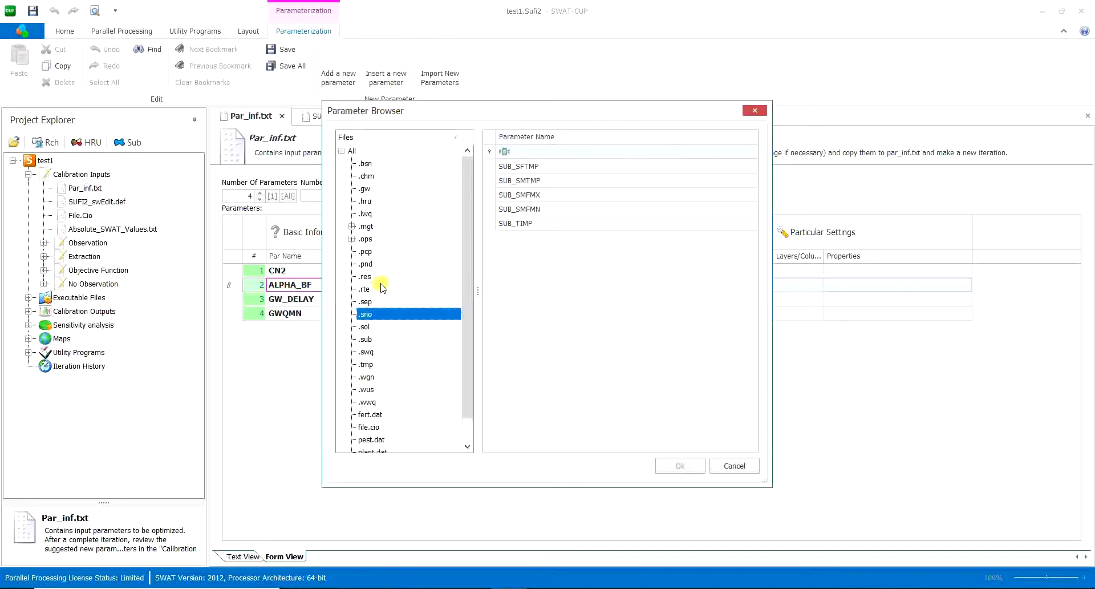
click(369, 164)
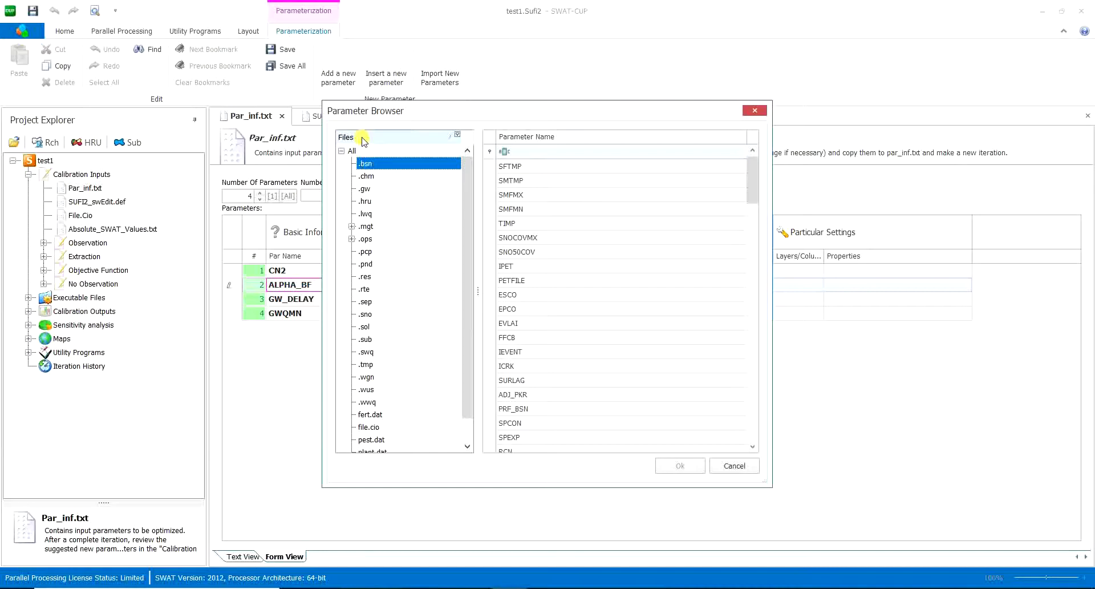
click(755, 110)
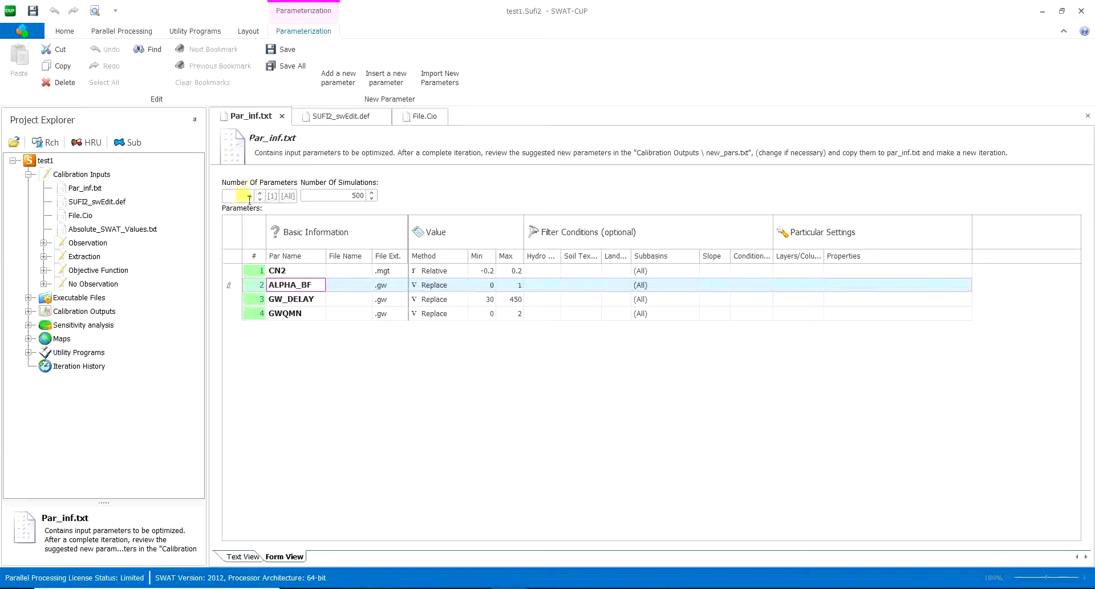
- Review parameters CN2, ALPHA_BF, GW_DELAY and GWQMN, and select the simulation count 500
click(300, 270)
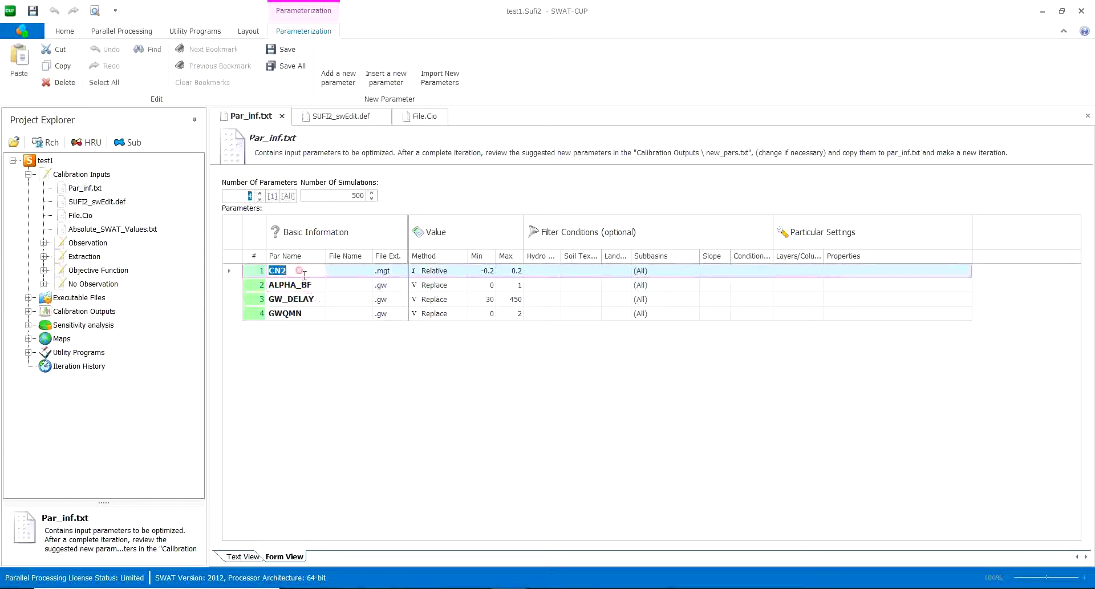
click(301, 284)
click(302, 299)
click(298, 314)
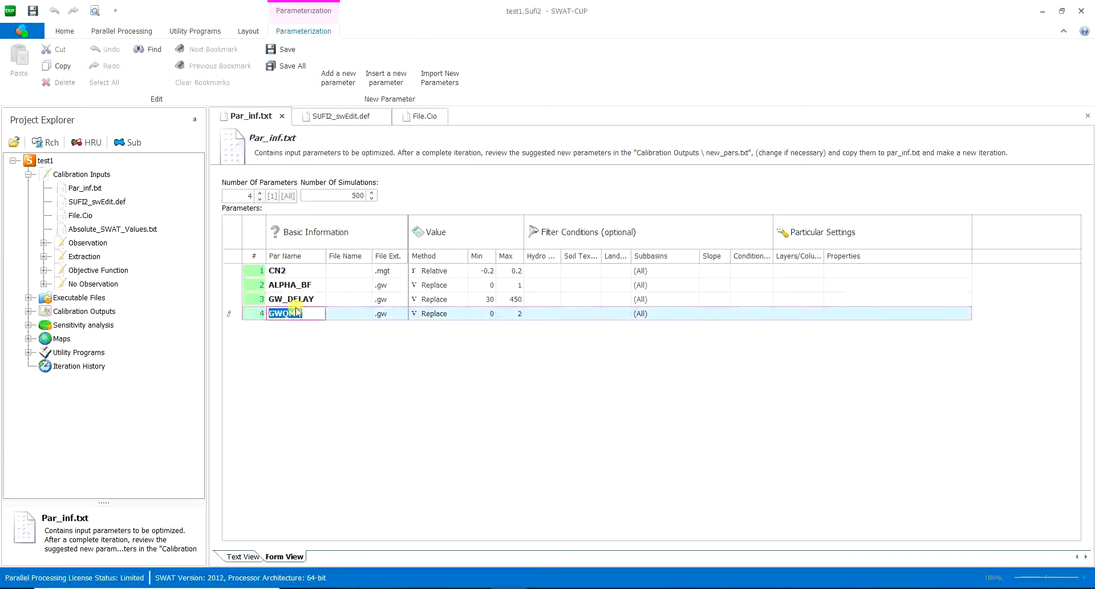
click(323, 196)
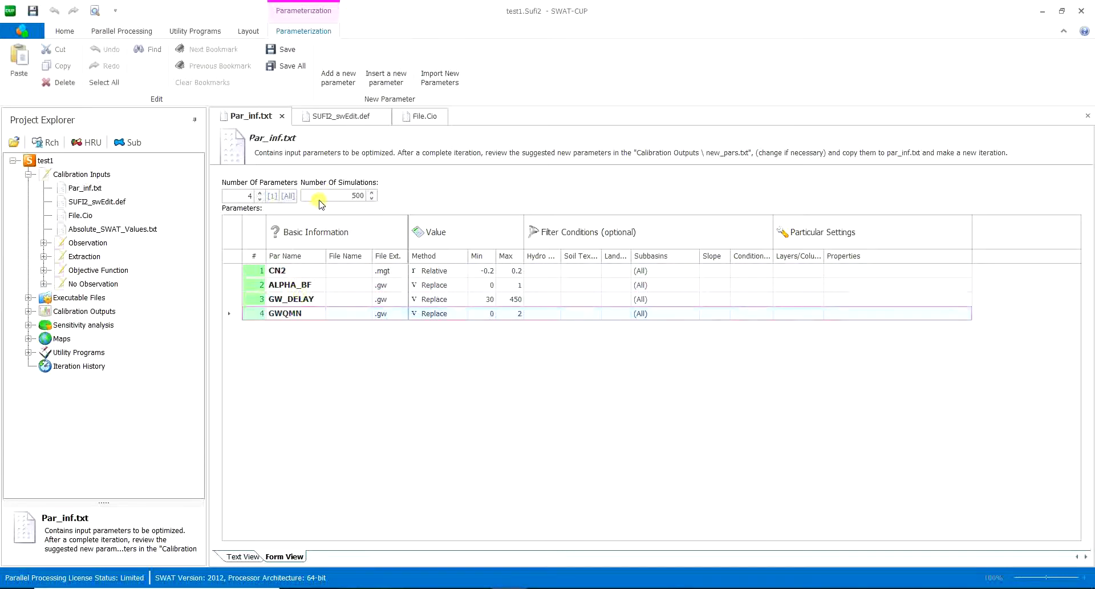
drag(325, 204, 397, 190)
- Step through CN2's maximum and the ALPHA_BF to GWQMN minimum values
click(485, 274)
key(Tab)
click(488, 275)
click(489, 287)
click(490, 312)
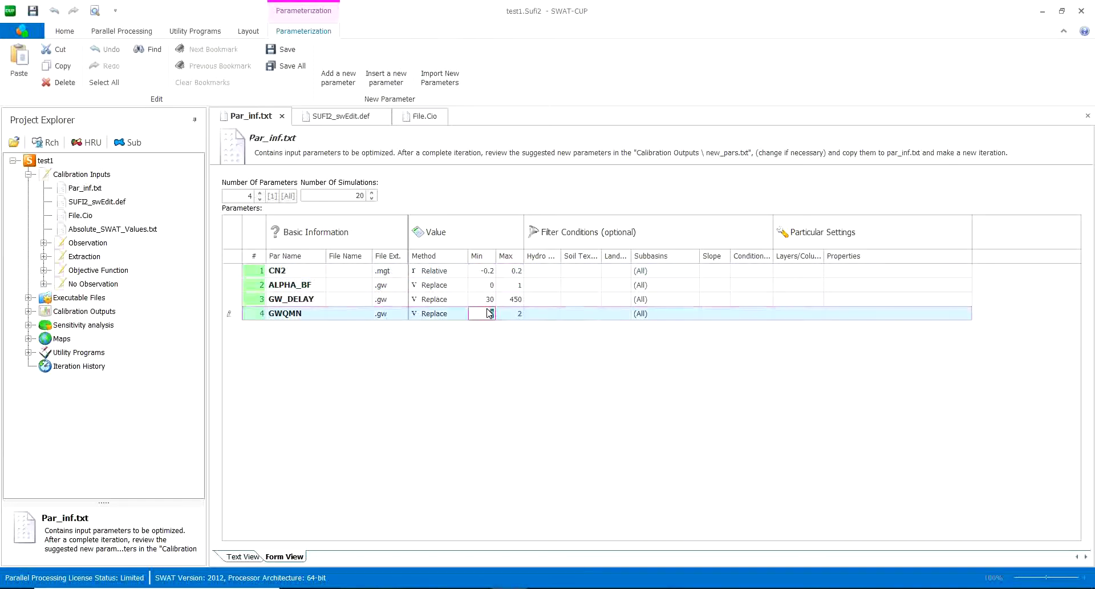
- Set Number of Simulations to 20, check it in Text View, then return to Form View
click(356, 197)
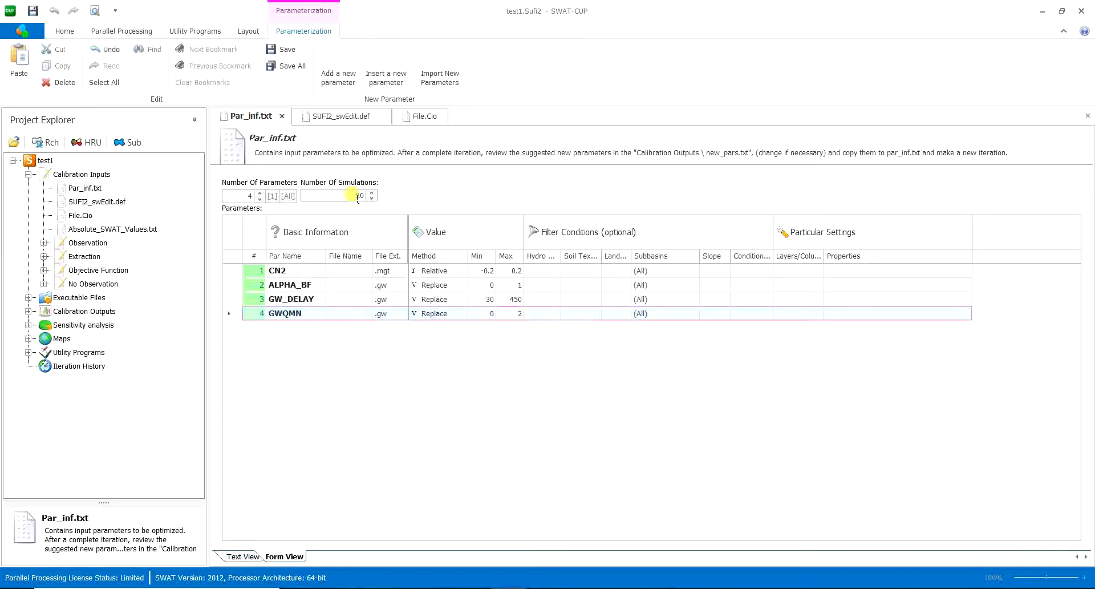
double_click(358, 195)
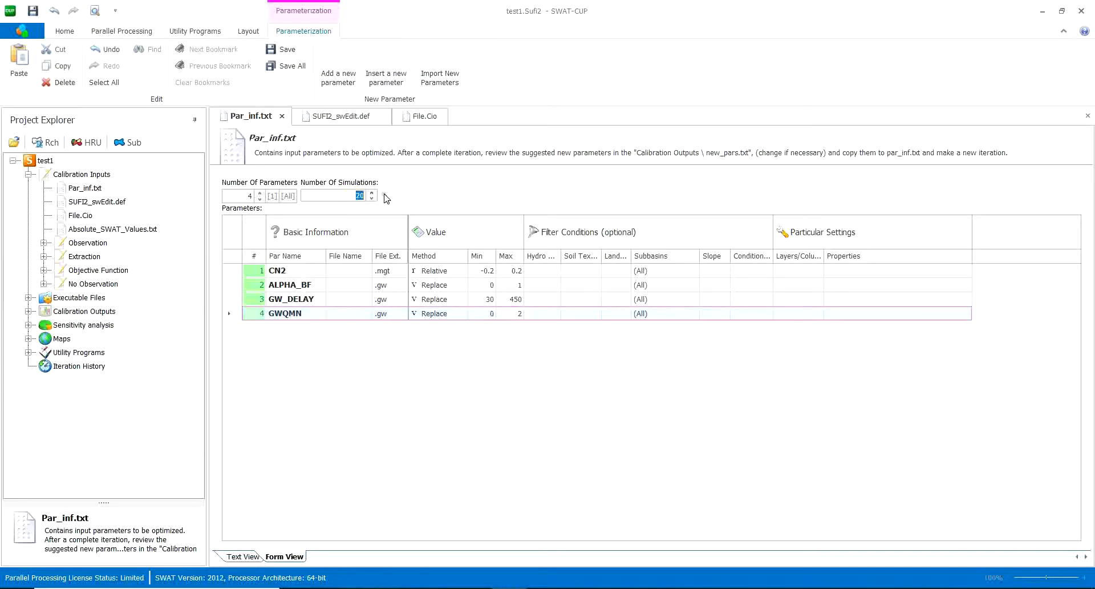
click(355, 203)
click(354, 199)
double_click(359, 197)
click(246, 557)
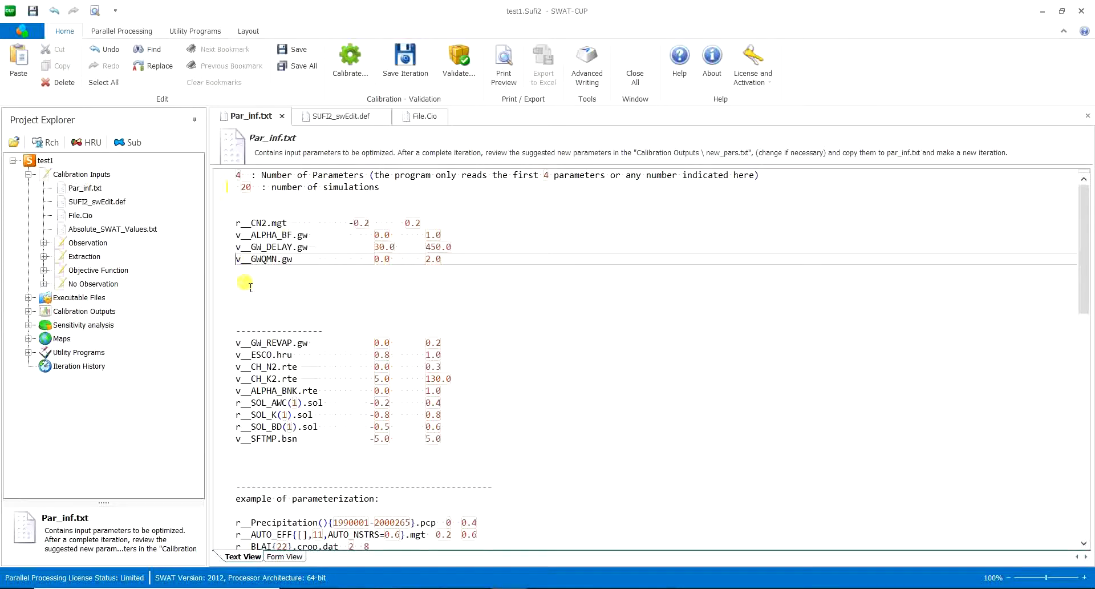
click(296, 557)
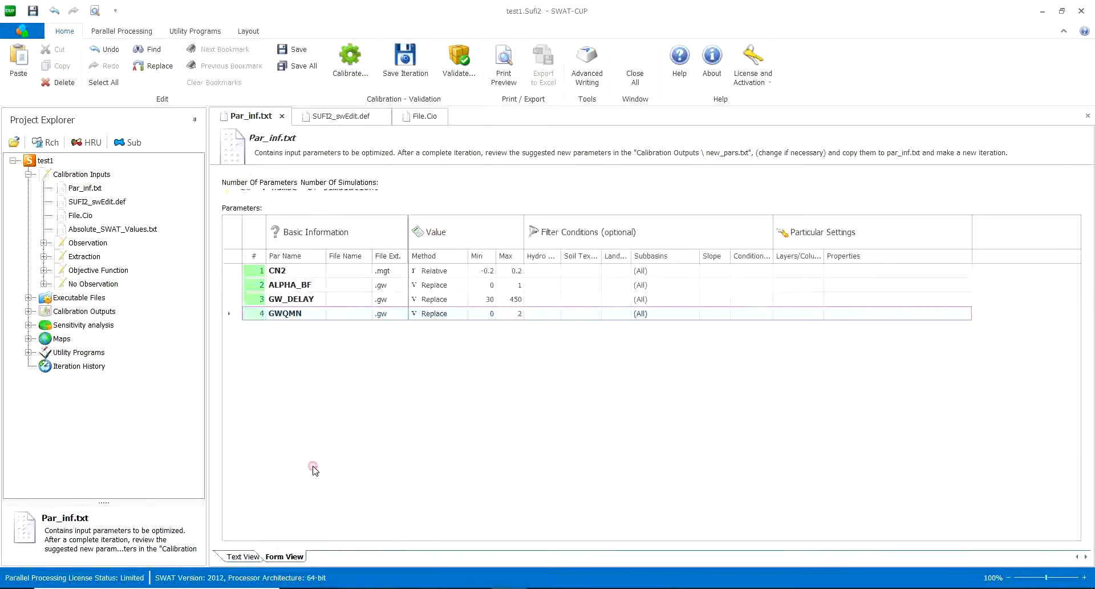
click(434, 275)
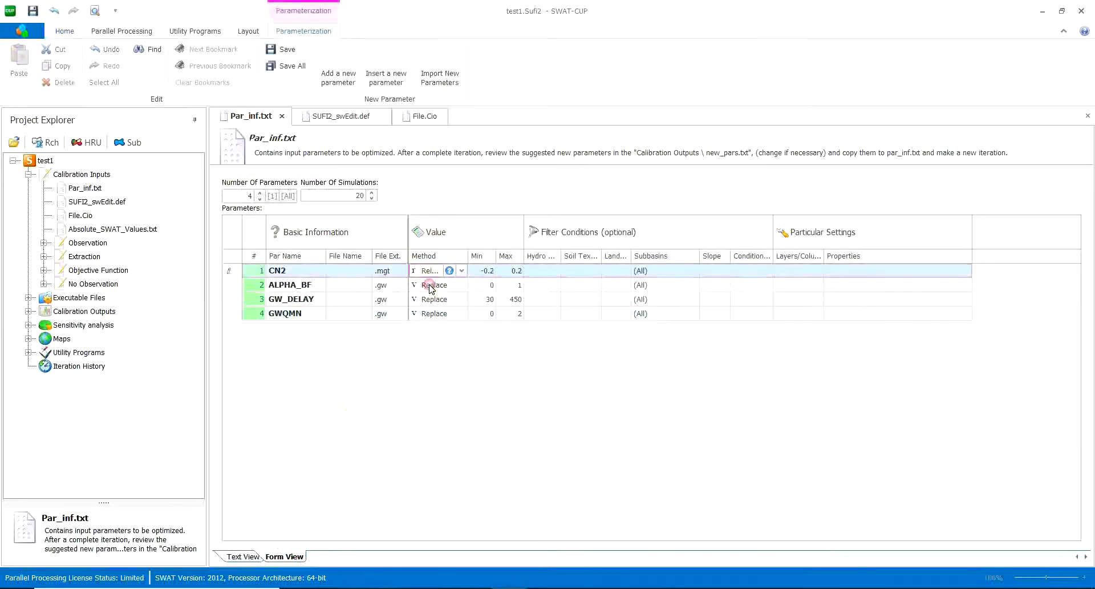
click(435, 285)
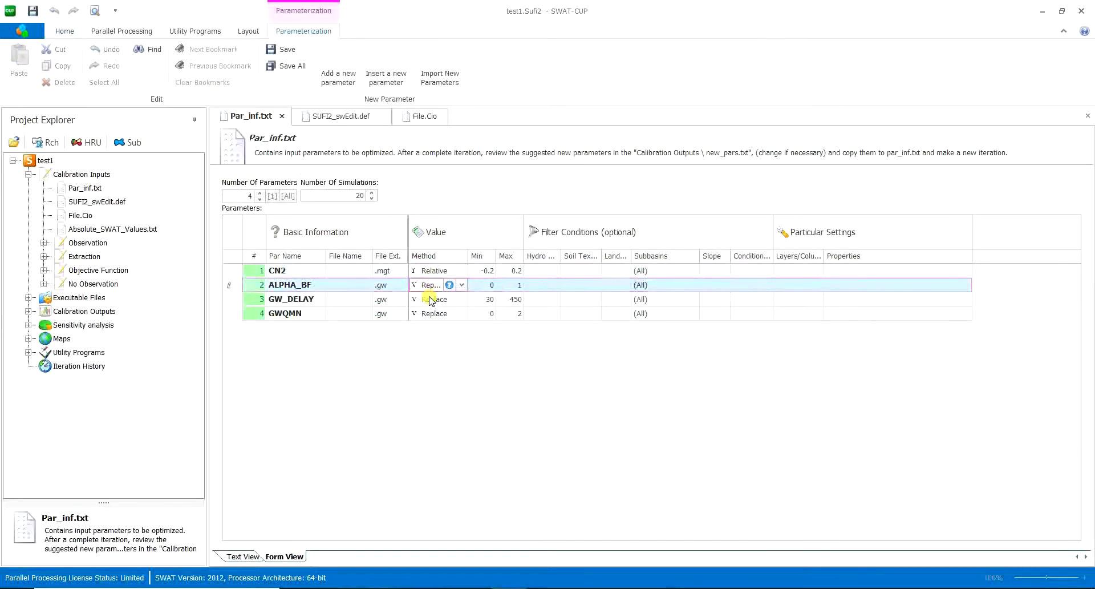
click(453, 273)
click(463, 272)
click(462, 271)
mouse_move(450, 273)
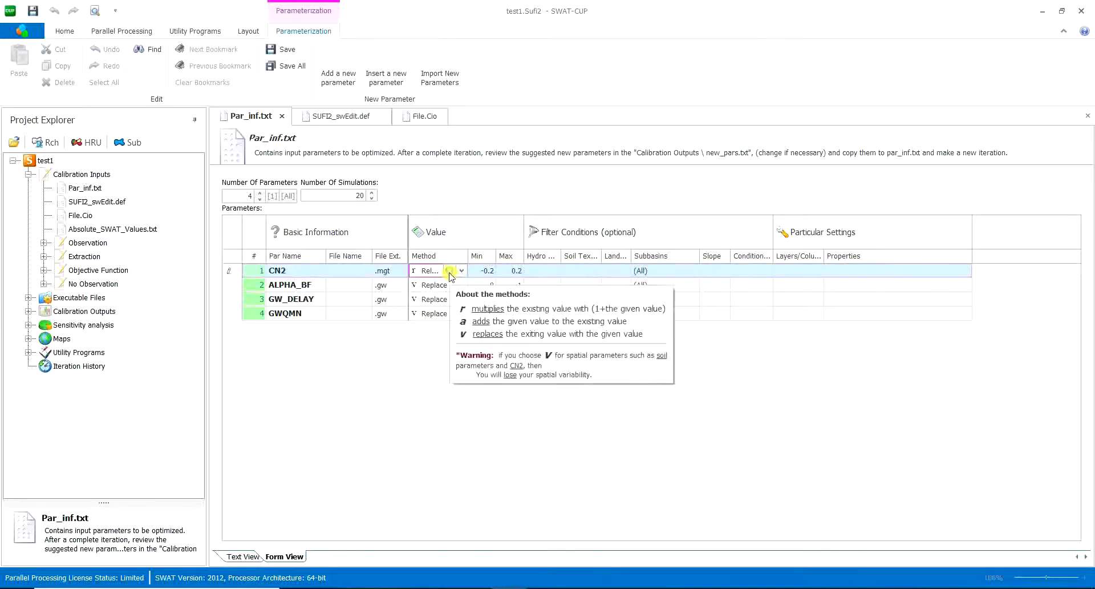
click(429, 274)
click(428, 276)
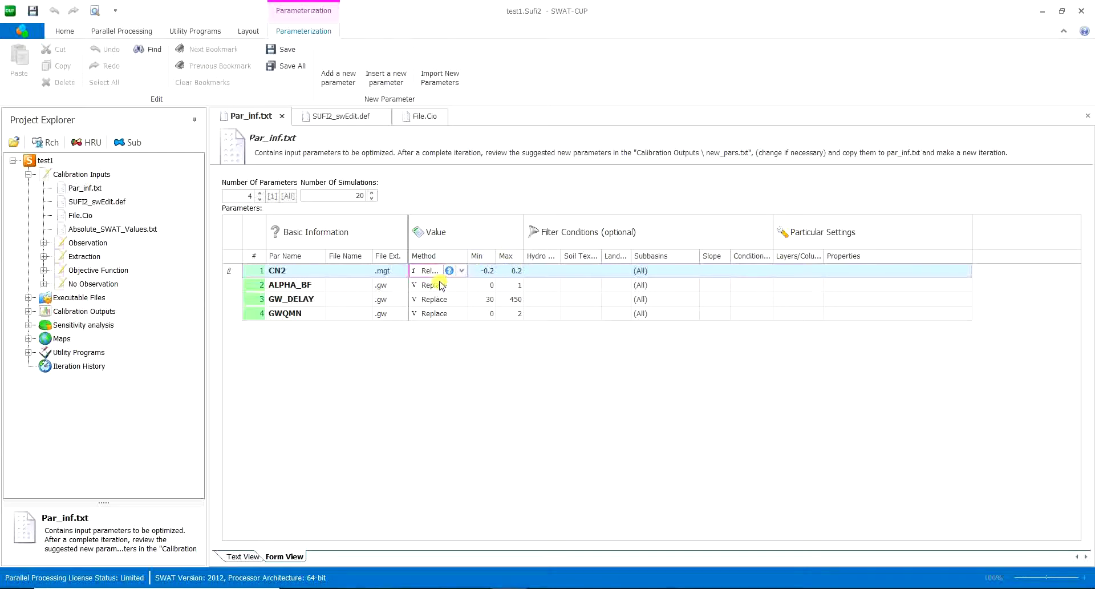
mouse_move(452, 273)
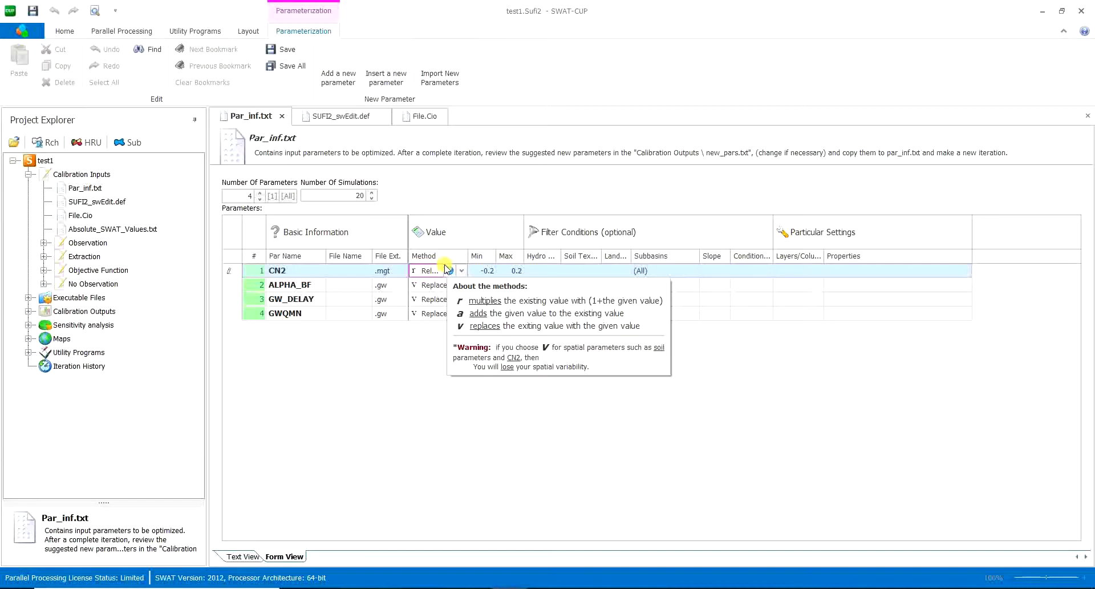
click(422, 272)
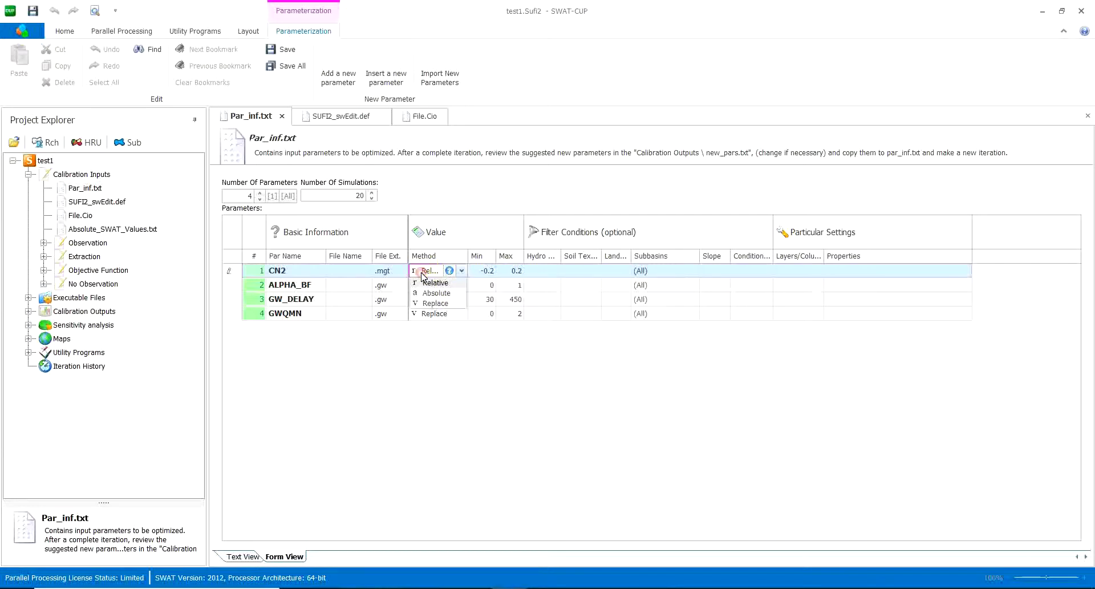
click(423, 273)
click(423, 273)
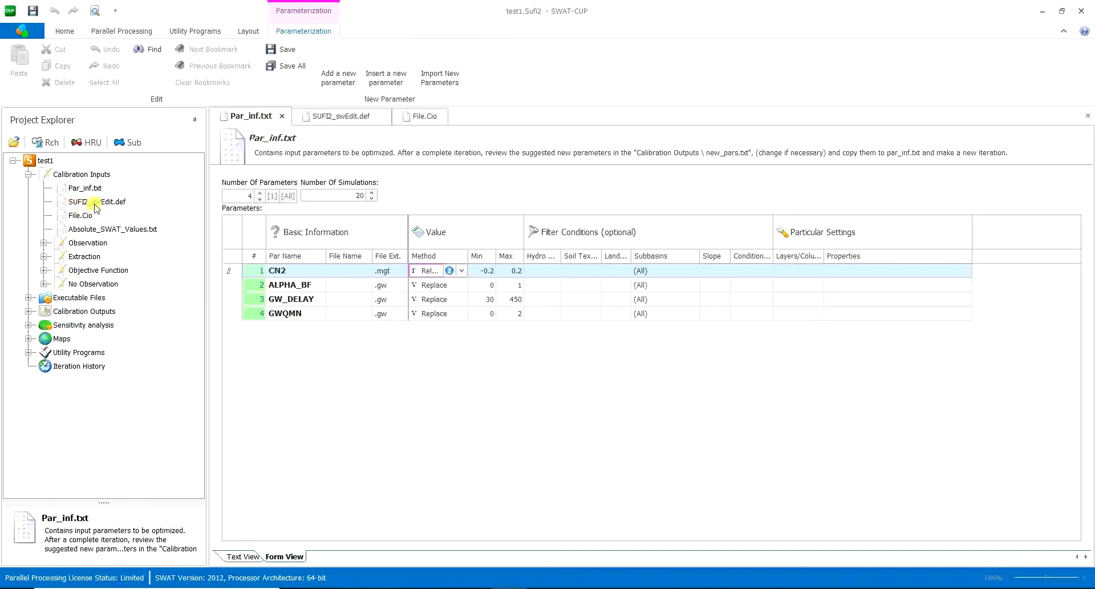
- Open SUFI2_swEdit.def and highlight its starting and ending simulation lines
click(100, 203)
double_click(104, 205)
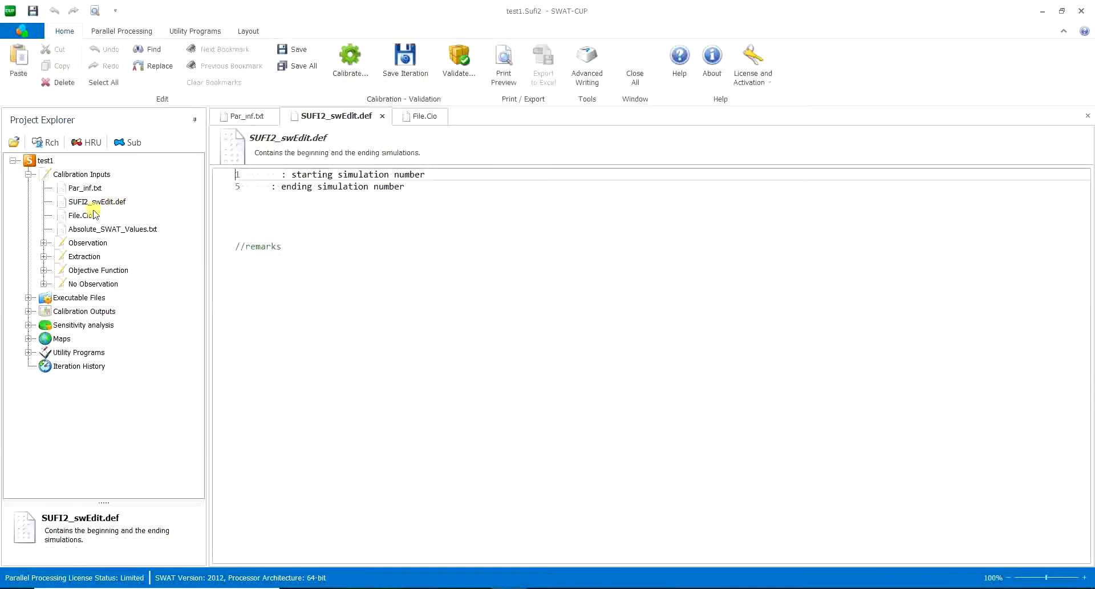
drag(291, 174, 415, 175)
drag(297, 186, 369, 187)
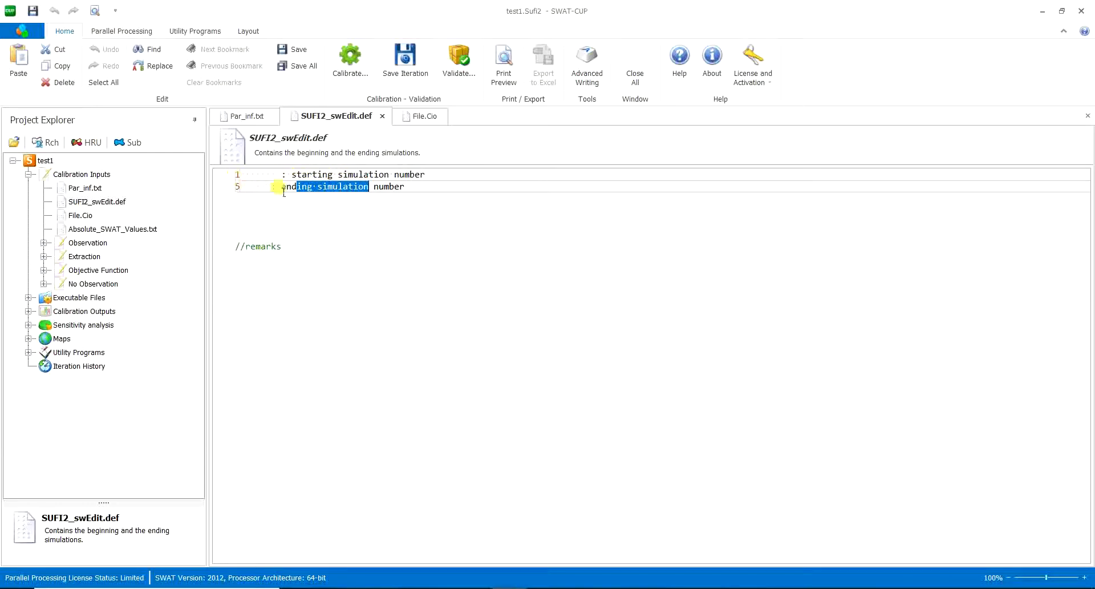
- Cross-check Par_inf.txt, then change the ending simulation number to 20 and save
click(91, 187)
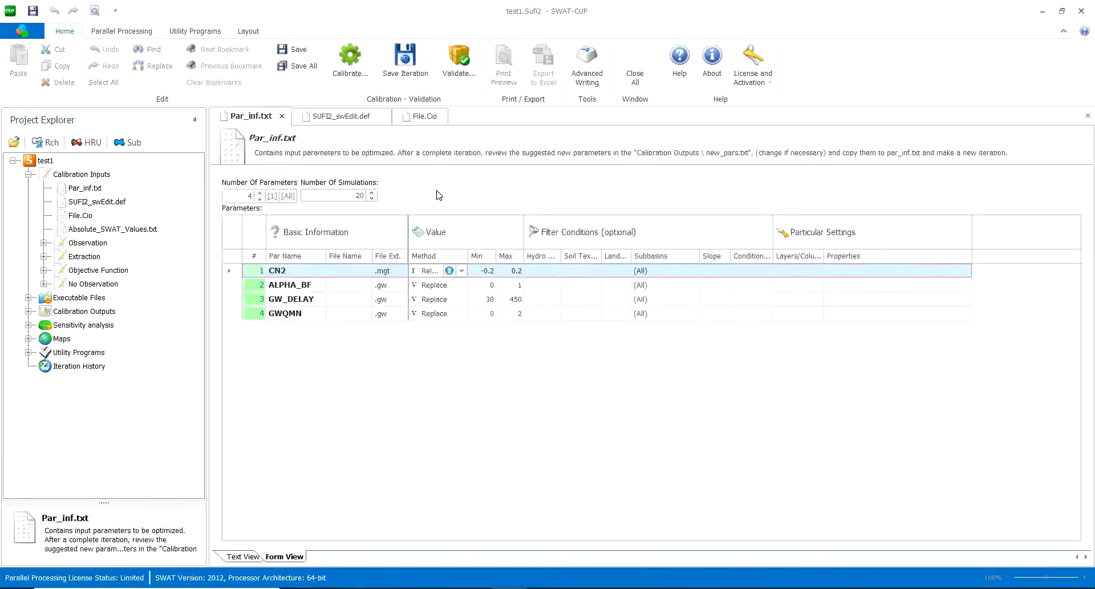
click(94, 202)
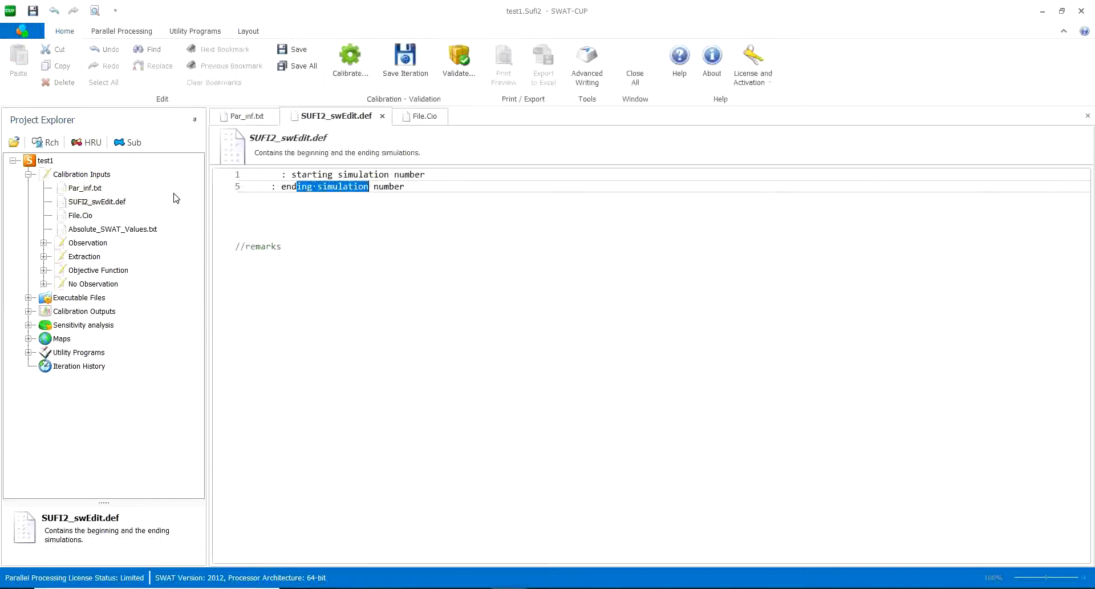
click(247, 189)
text(20)
key(ctrl+s)
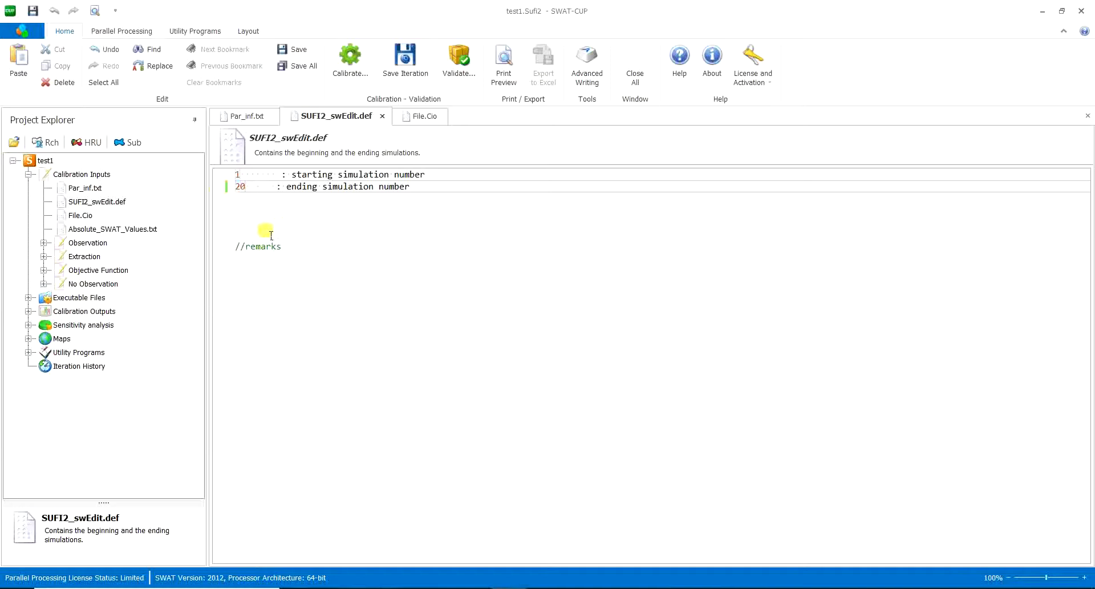
- Confirm the starting simulation number stays at 1
drag(266, 174, 425, 176)
click(396, 176)
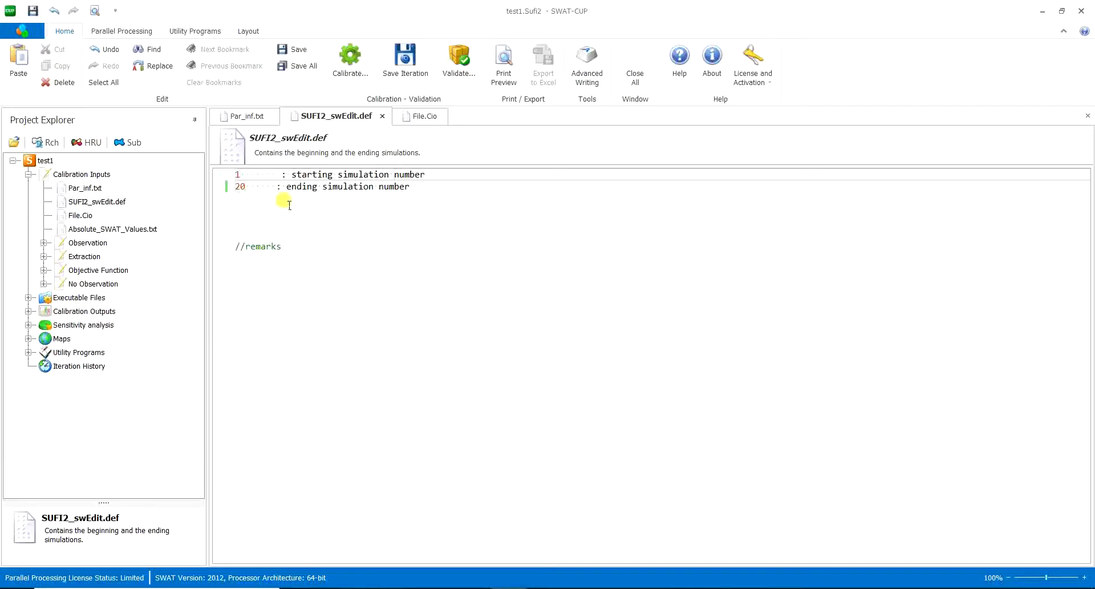
click(242, 175)
double_click(242, 175)
- Open File.Cio and locate the NBYR value of 23 years simulated
click(80, 217)
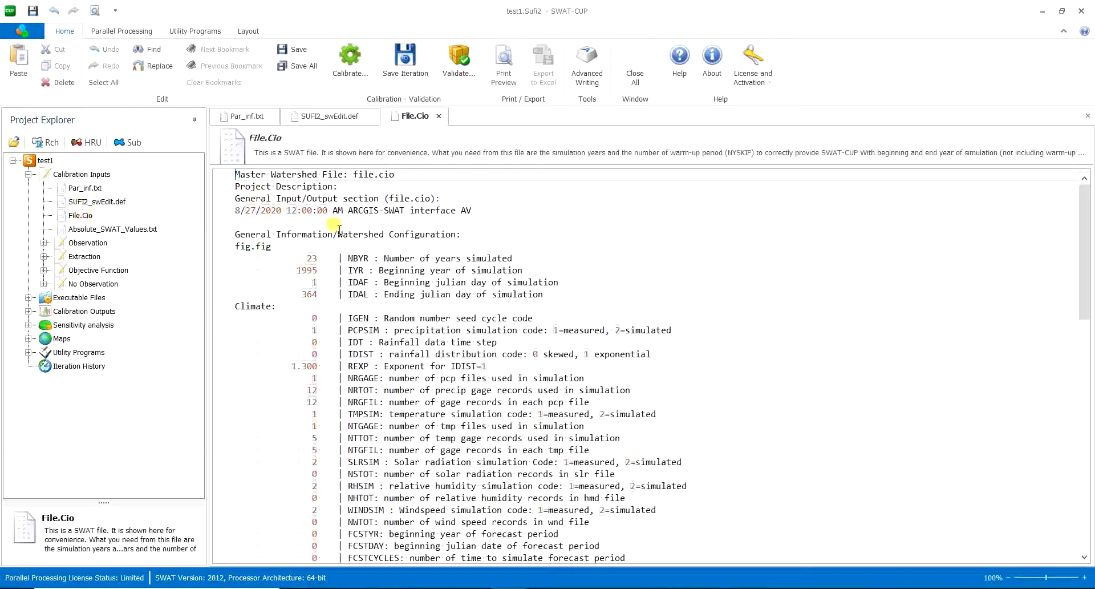
click(340, 223)
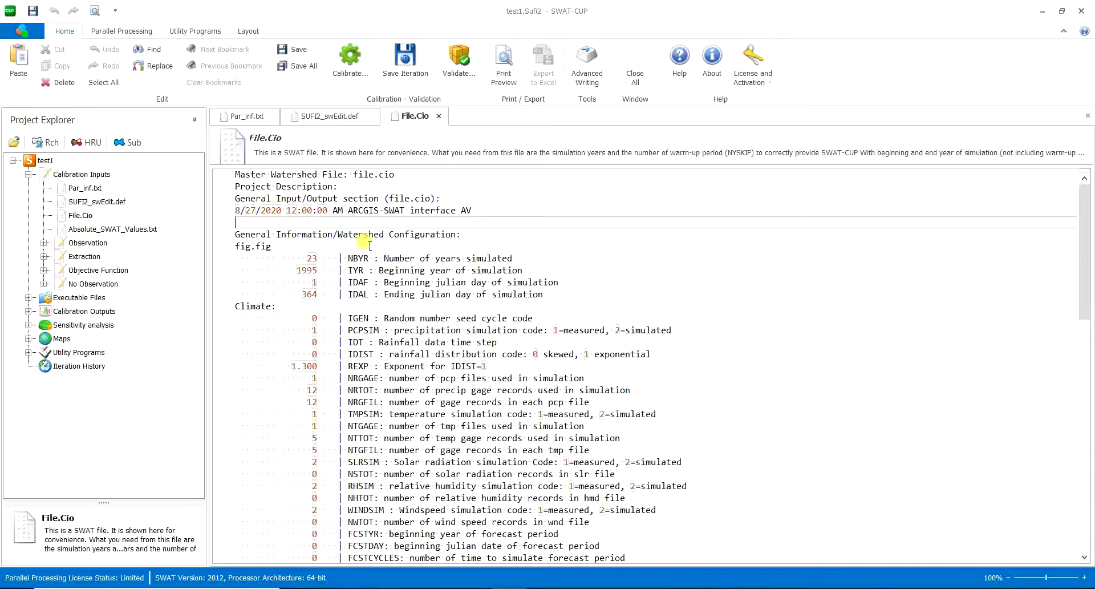
scroll(370, 245, down, 3)
scroll(370, 245, up, 2)
double_click(311, 222)
click(451, 269)
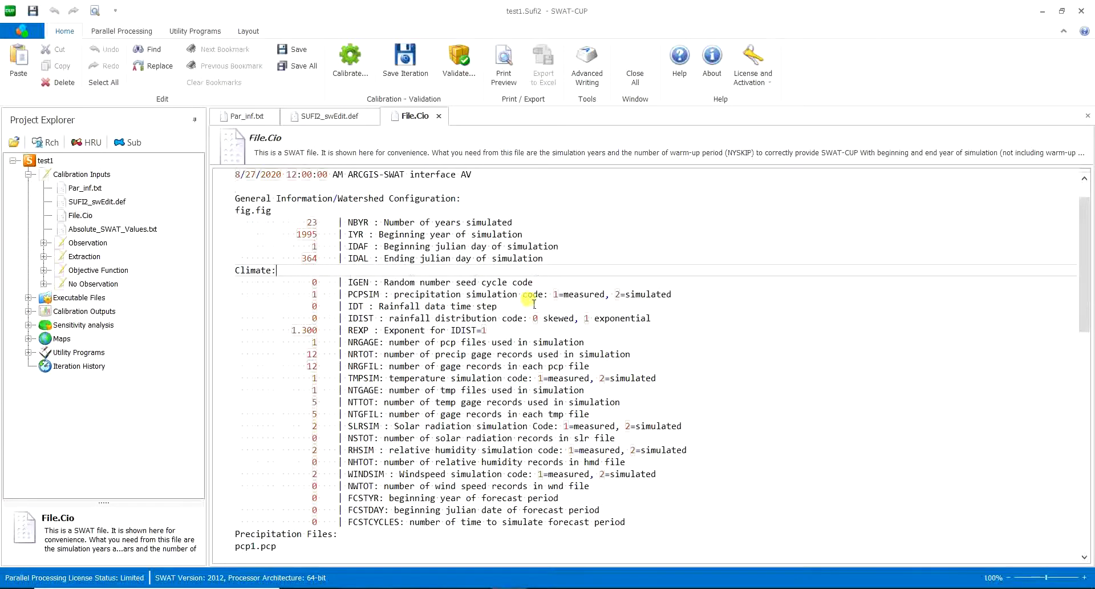
scroll(461, 286, up, 2)
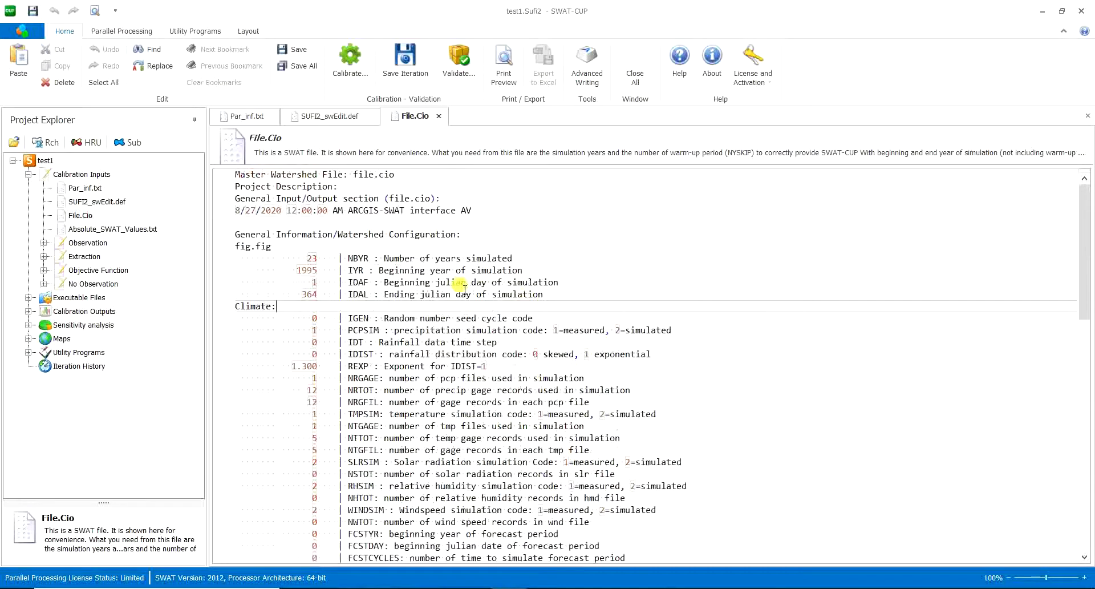
double_click(311, 258)
- Review the NBYR–IDAL lines: beginning year 1995 and julian days 1 to 364
drag(341, 269, 545, 292)
click(279, 251)
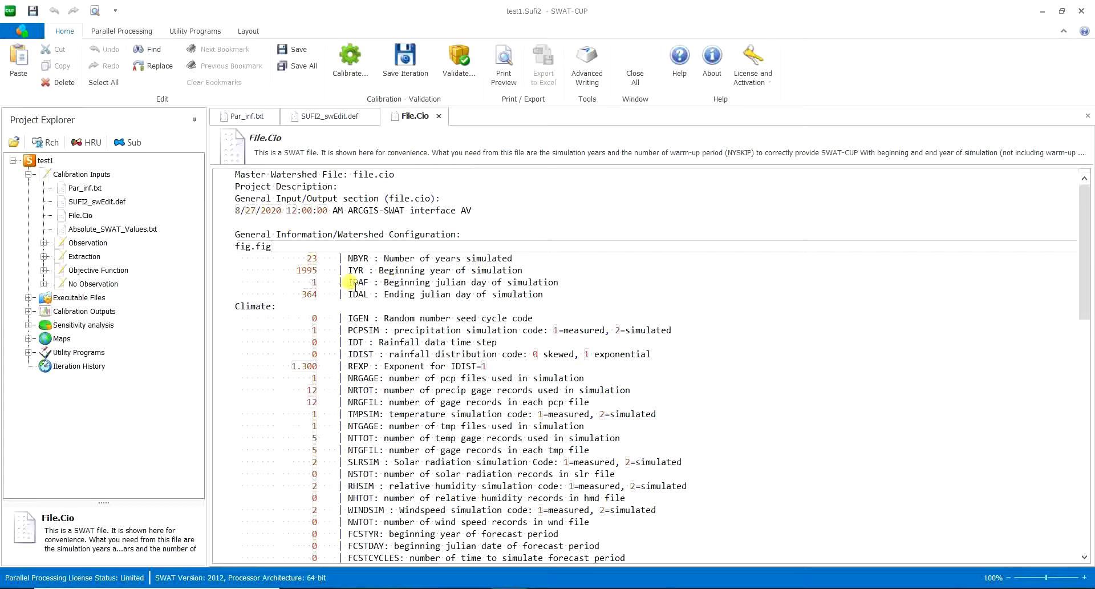
drag(307, 258, 396, 301)
click(385, 256)
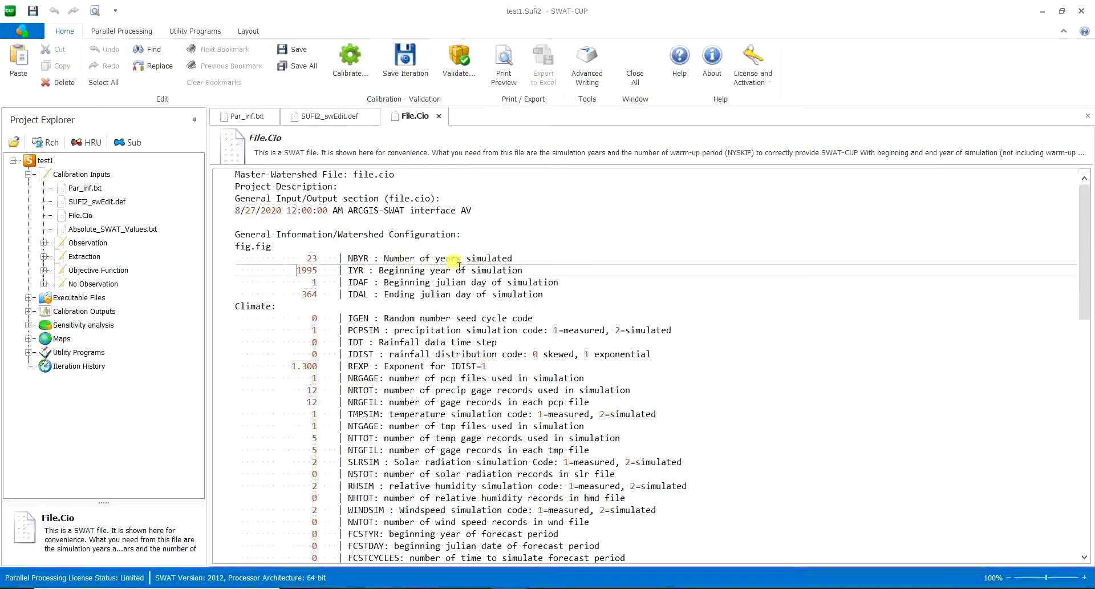
click(345, 270)
double_click(311, 258)
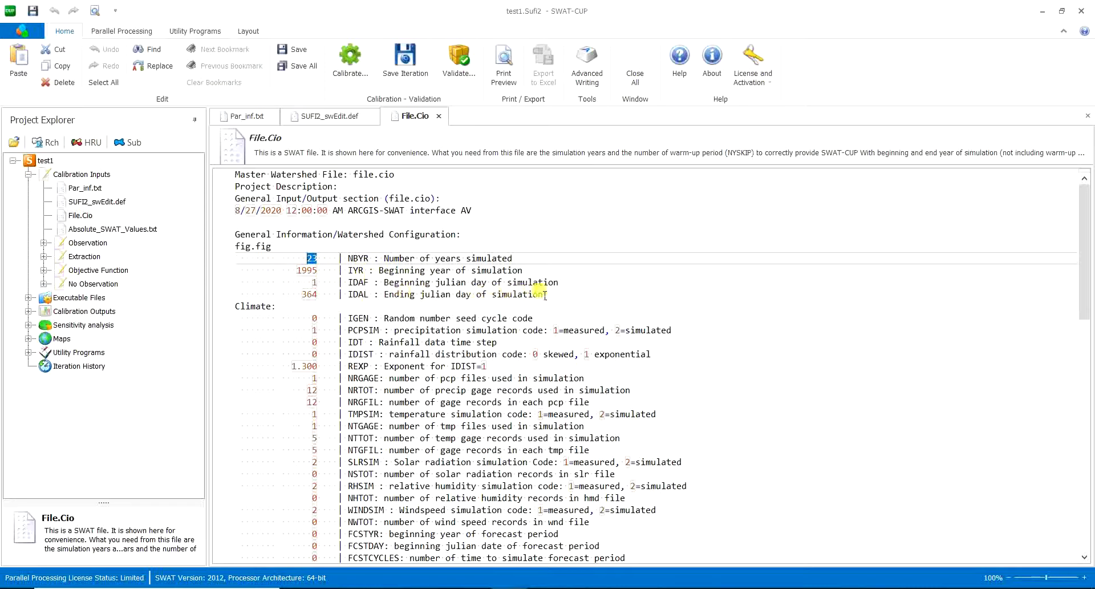
drag(308, 282, 319, 283)
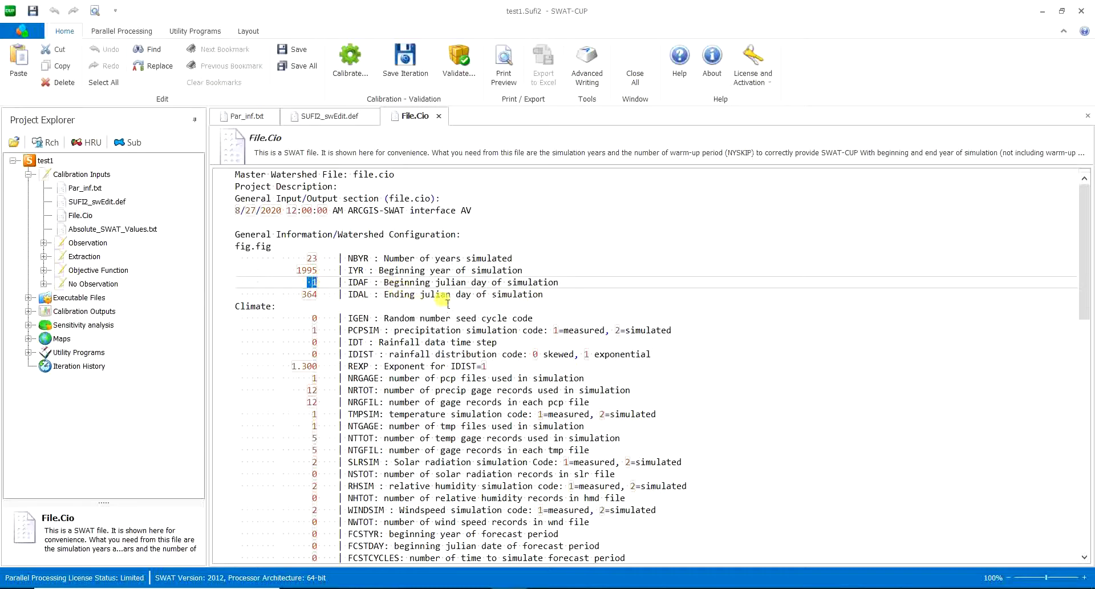
double_click(320, 295)
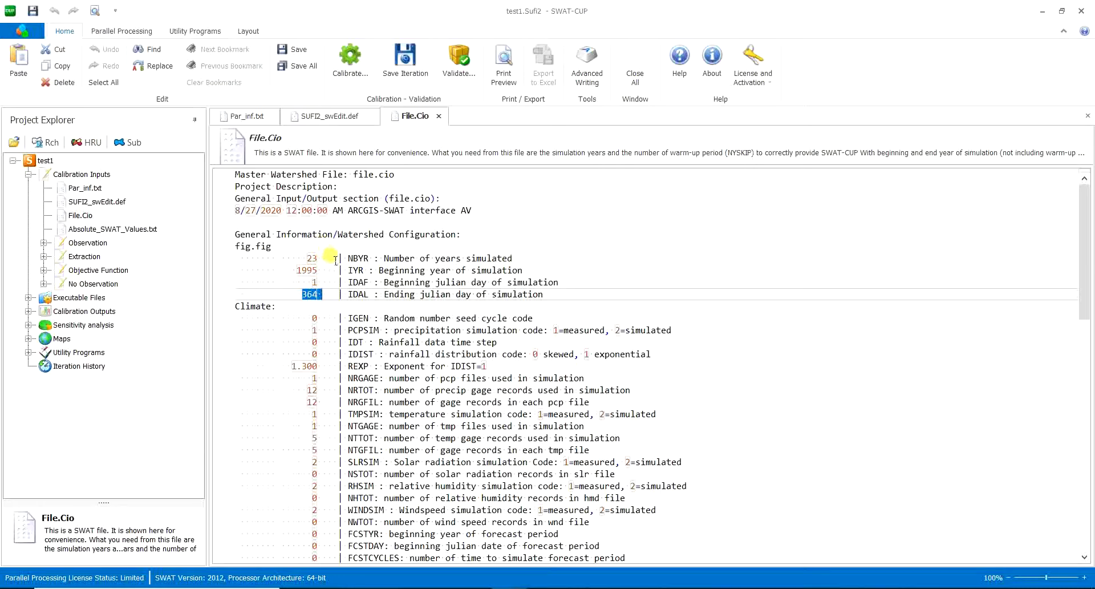
click(309, 283)
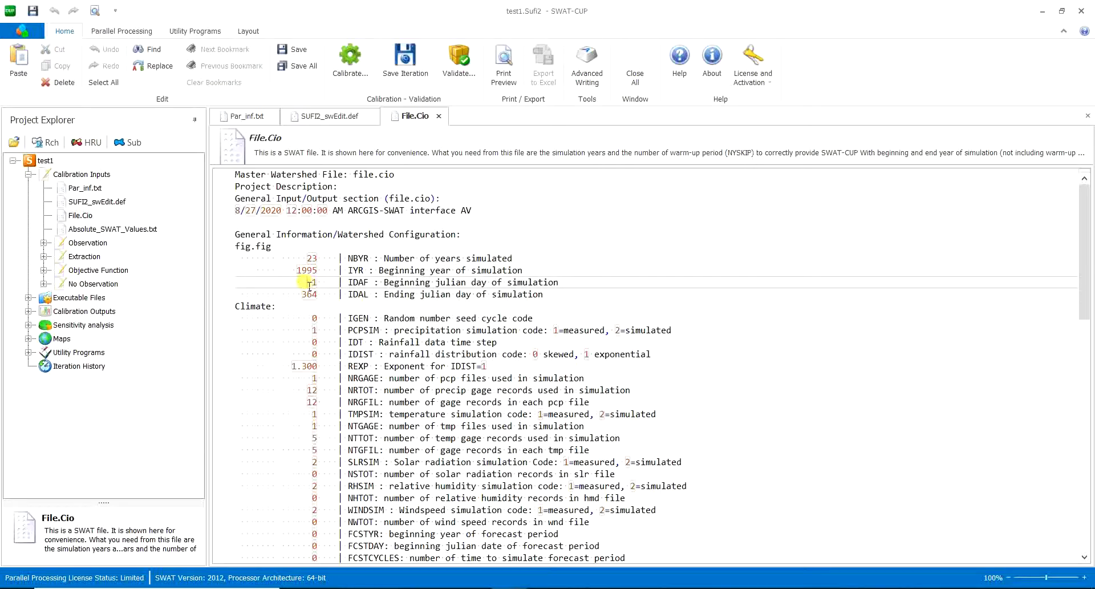
click(319, 271)
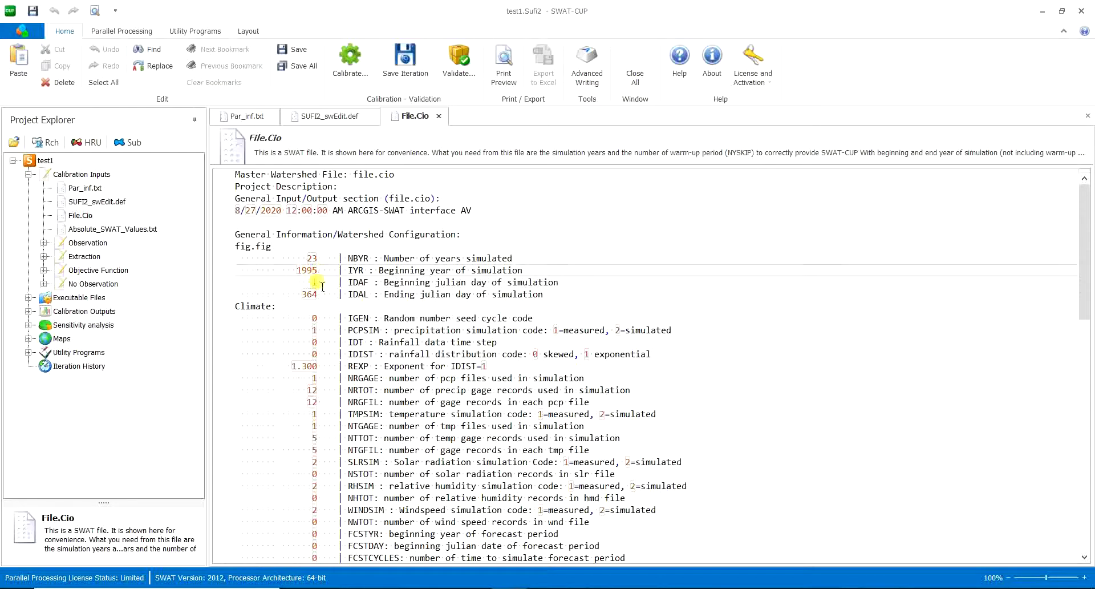
scroll(360, 359, down, 3)
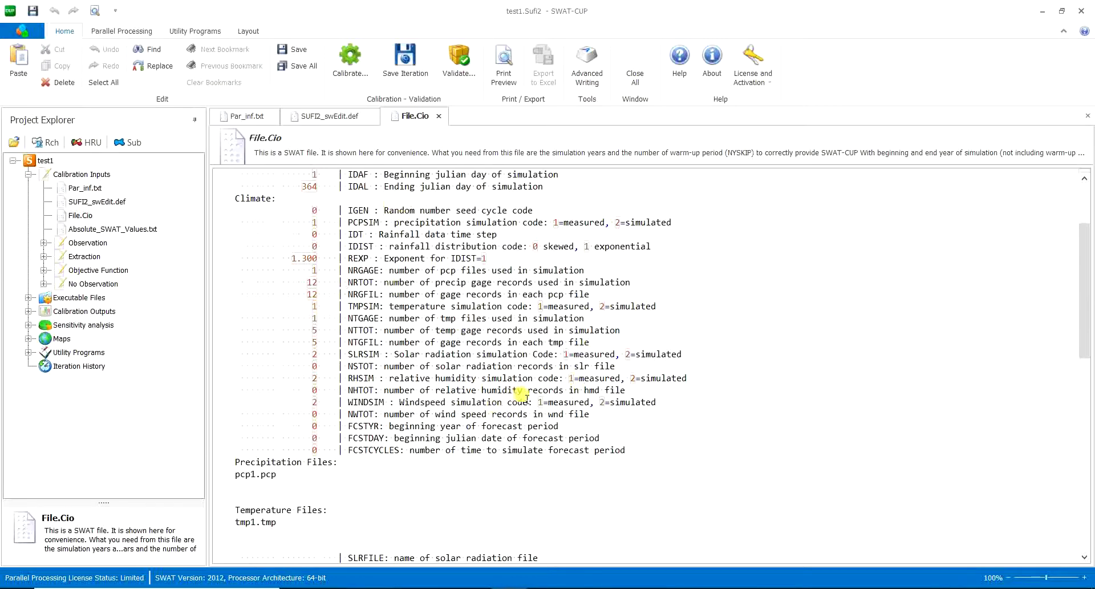
scroll(522, 389, down, 3)
scroll(522, 390, down, 3)
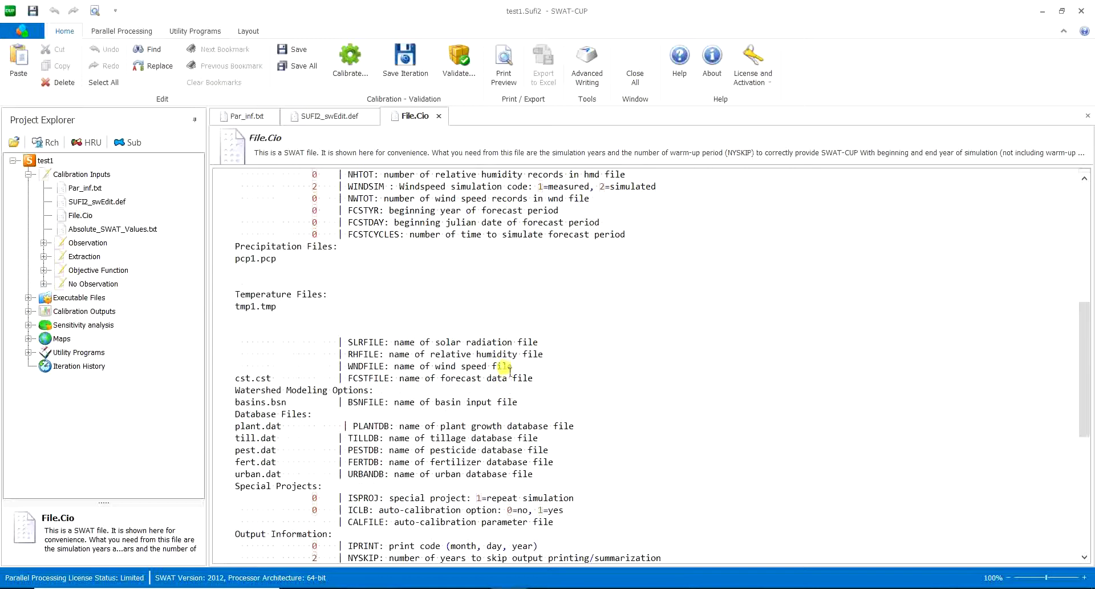
scroll(509, 369, down, 5)
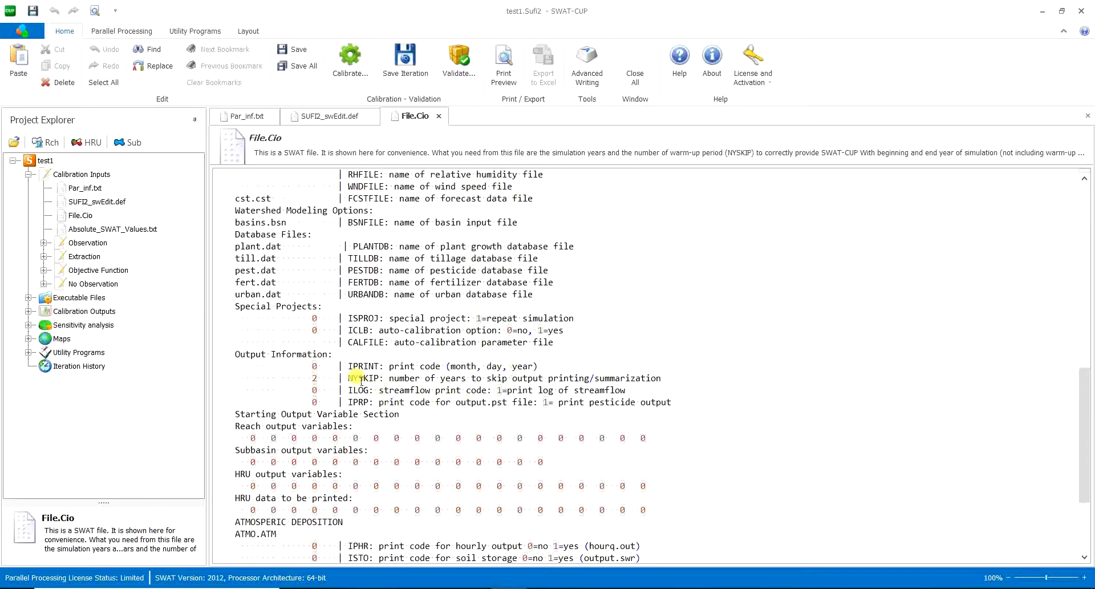
drag(348, 378, 661, 378)
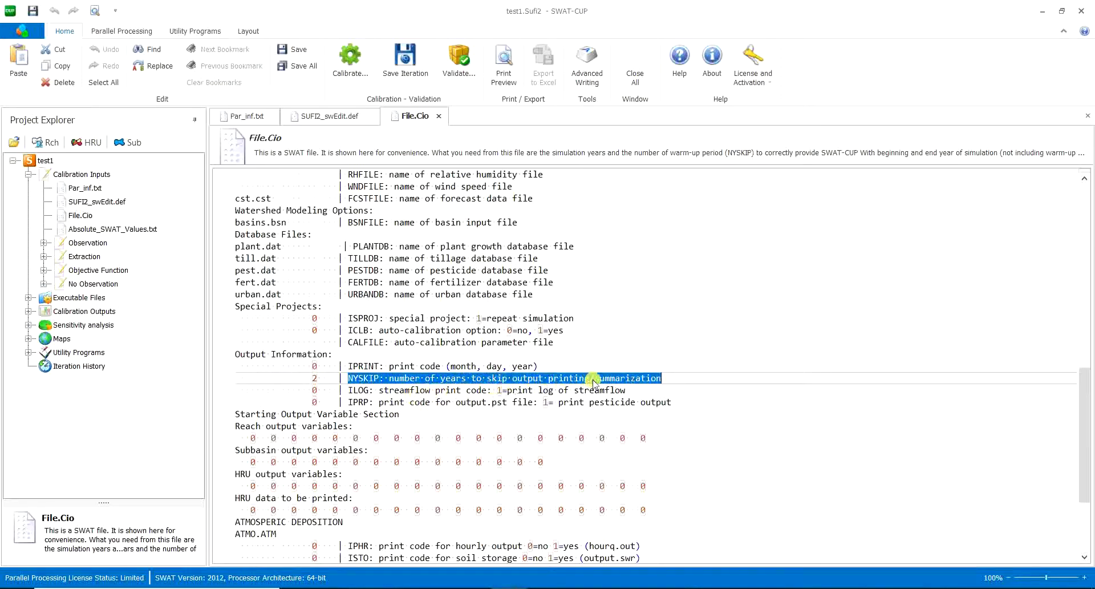
click(321, 378)
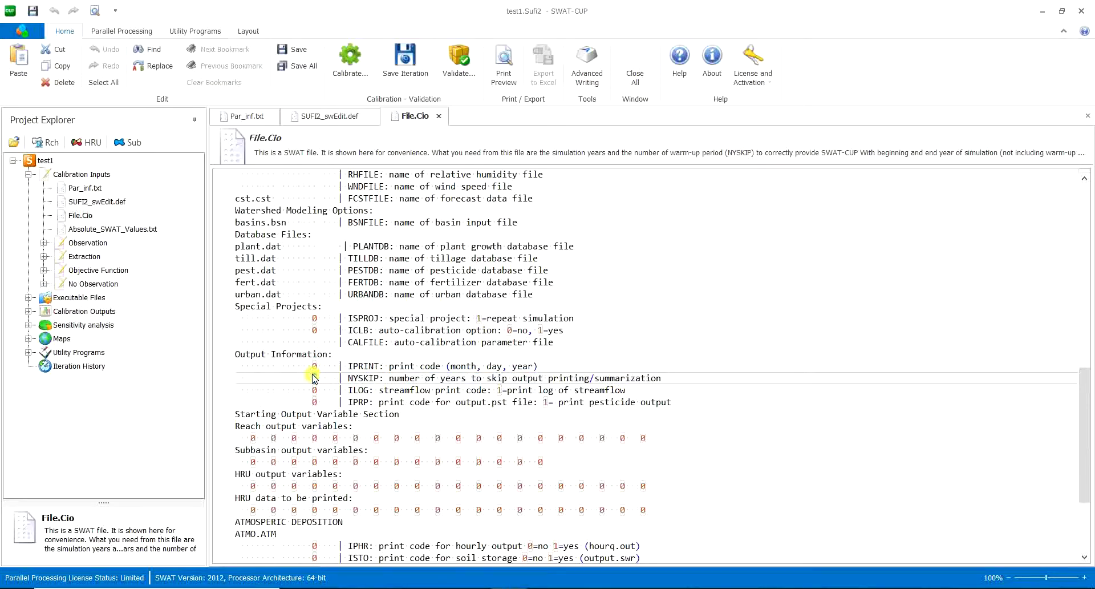
double_click(314, 378)
click(314, 379)
scroll(336, 379, down, 4)
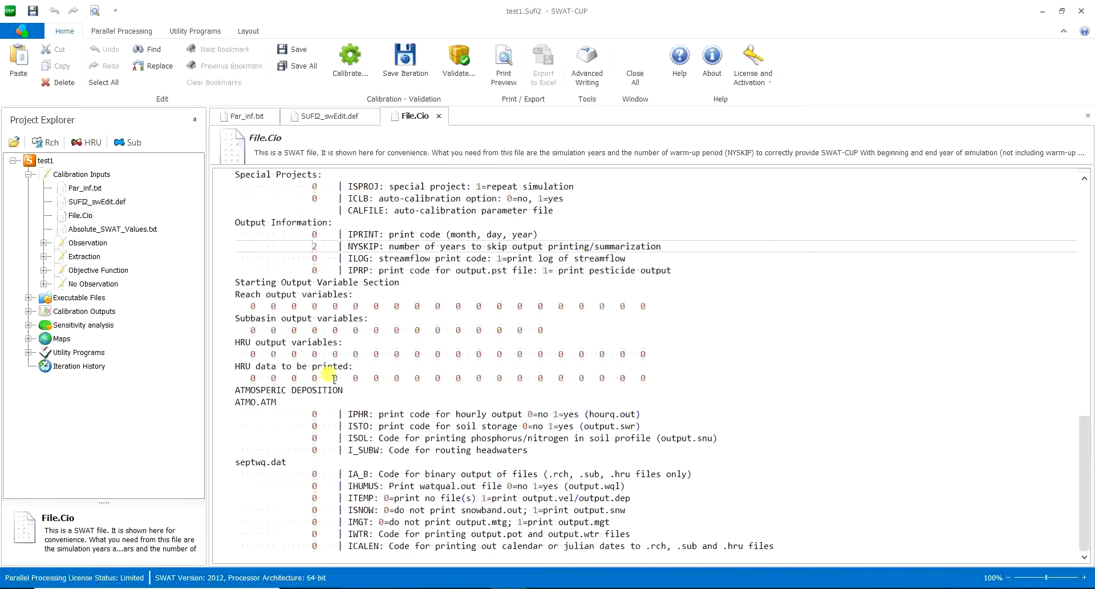
scroll(289, 388, up, 13)
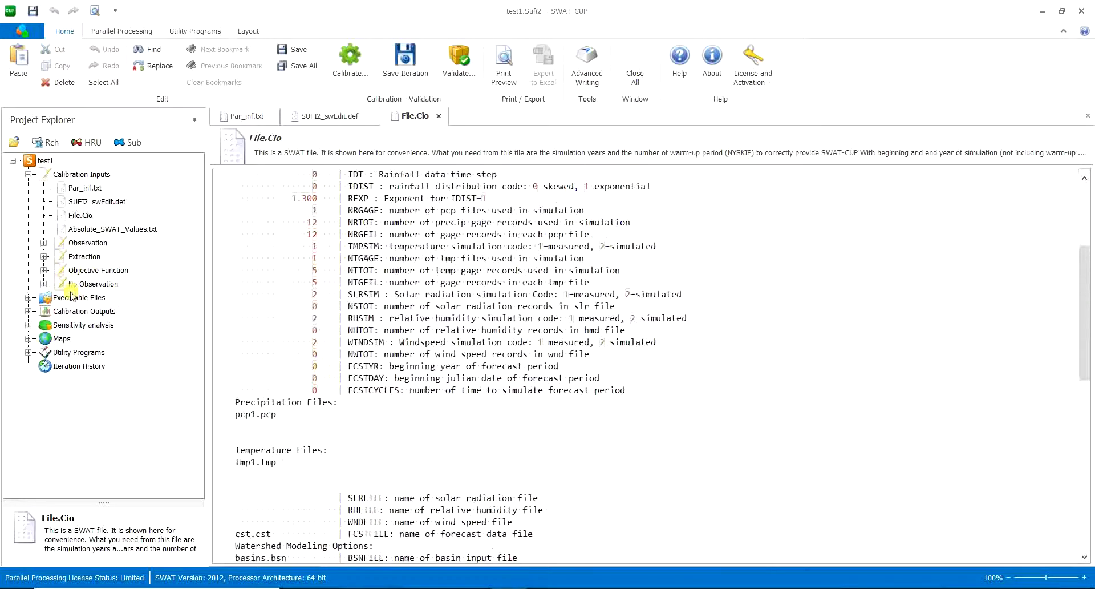
- Open Absolute_SWAT_Values.txt and highlight the groundwater parameters from DEEPST to R5
double_click(125, 230)
click(413, 257)
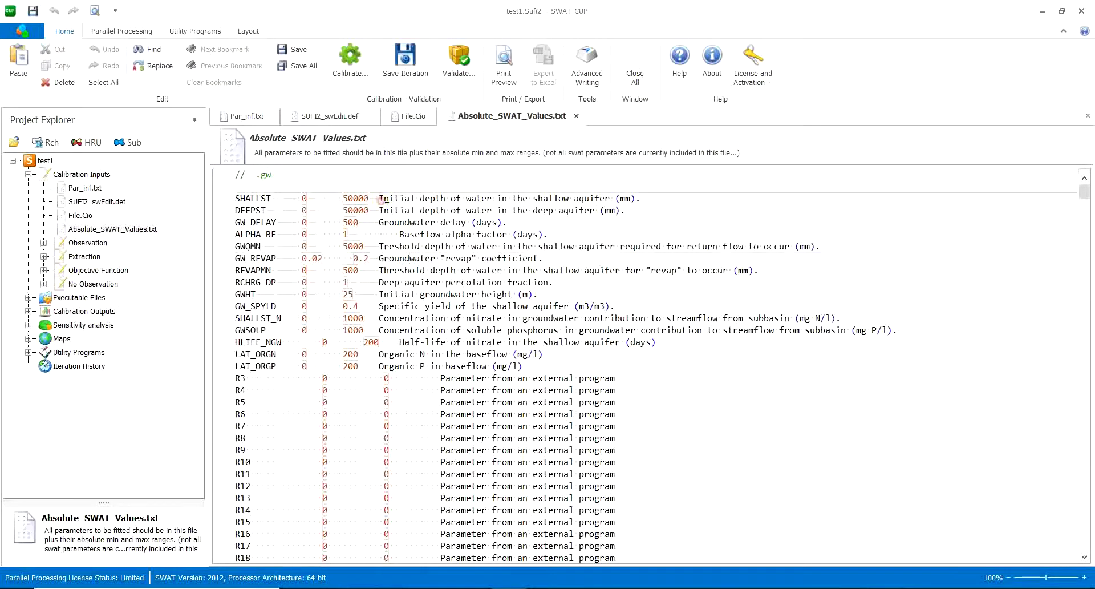
scroll(383, 201, down, 8)
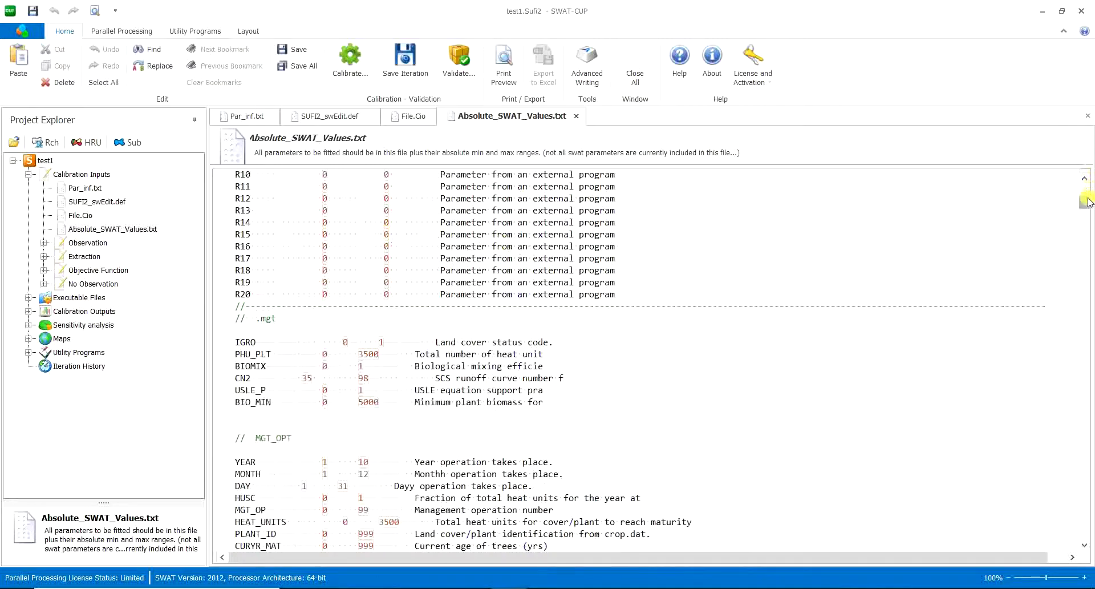
drag(1084, 203, 1082, 180)
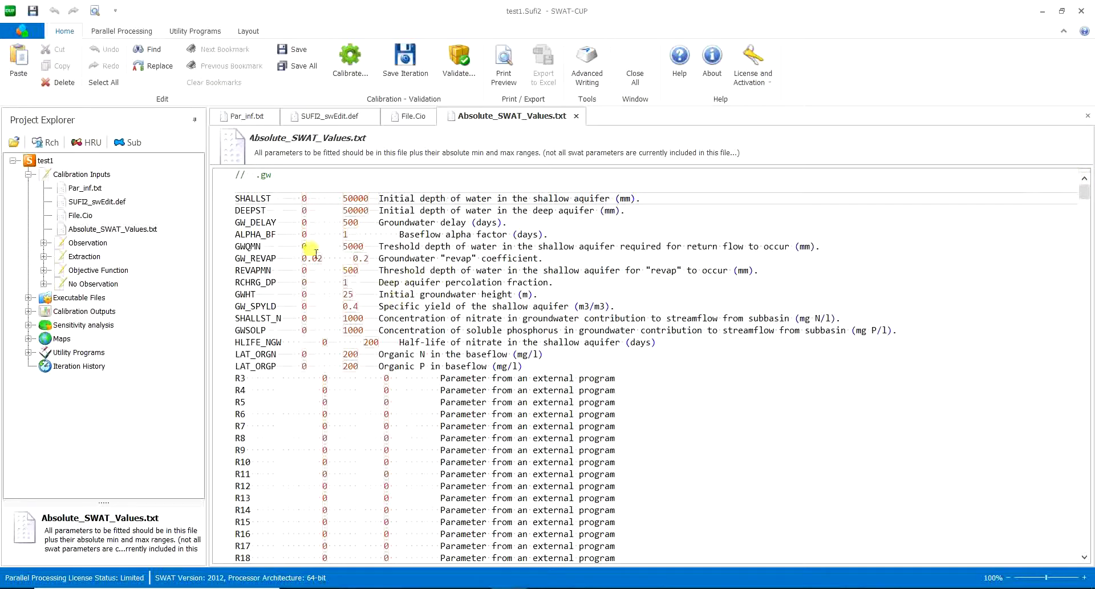
drag(251, 210, 487, 401)
click(425, 309)
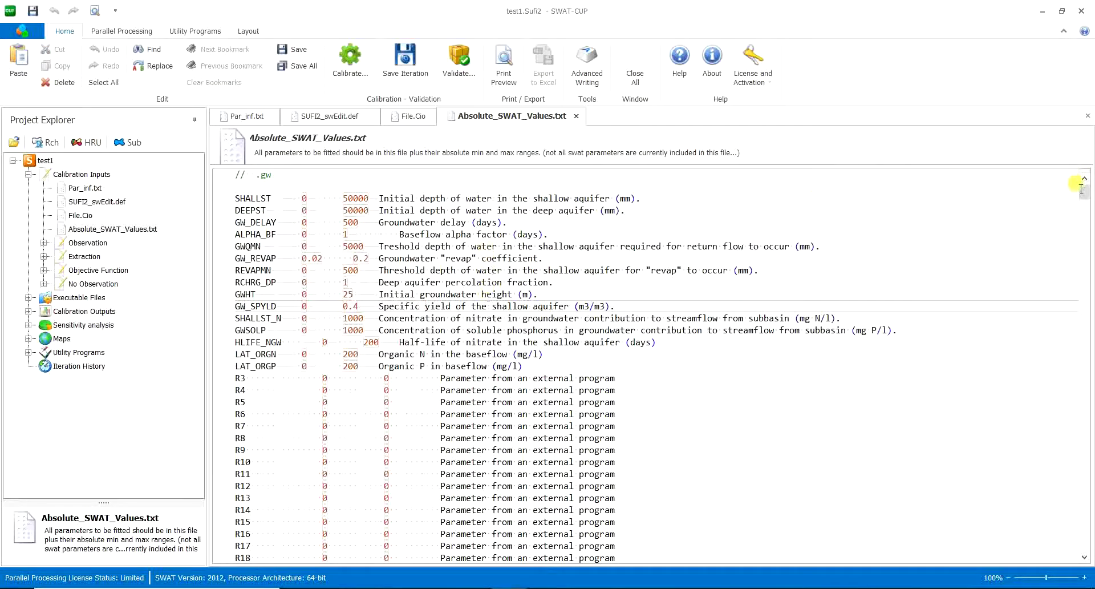
- Scroll through the remaining parameter ranges down to the SLSUBBSN line
drag(1089, 194, 1085, 266)
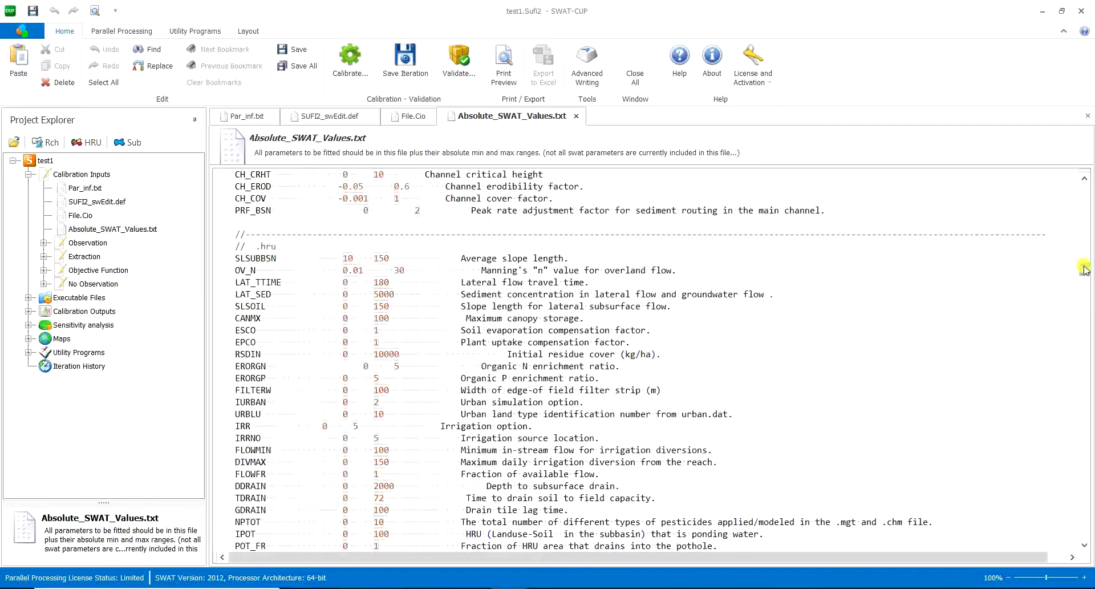
scroll(519, 293, down, 3)
scroll(408, 292, up, 5)
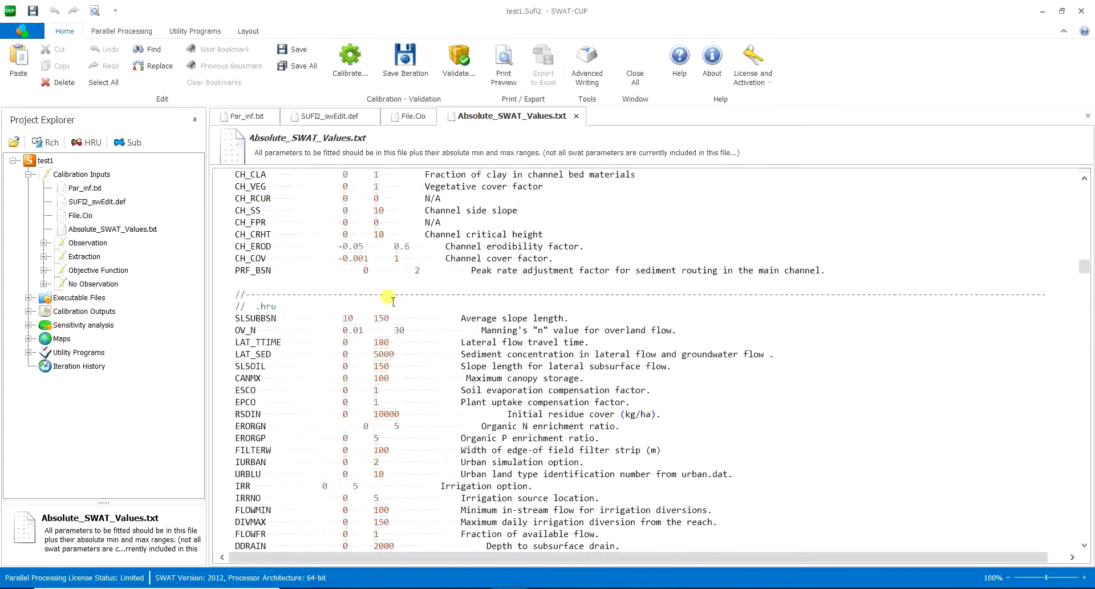
click(346, 318)
drag(370, 323, 393, 319)
click(394, 320)
drag(1085, 267, 457, 179)
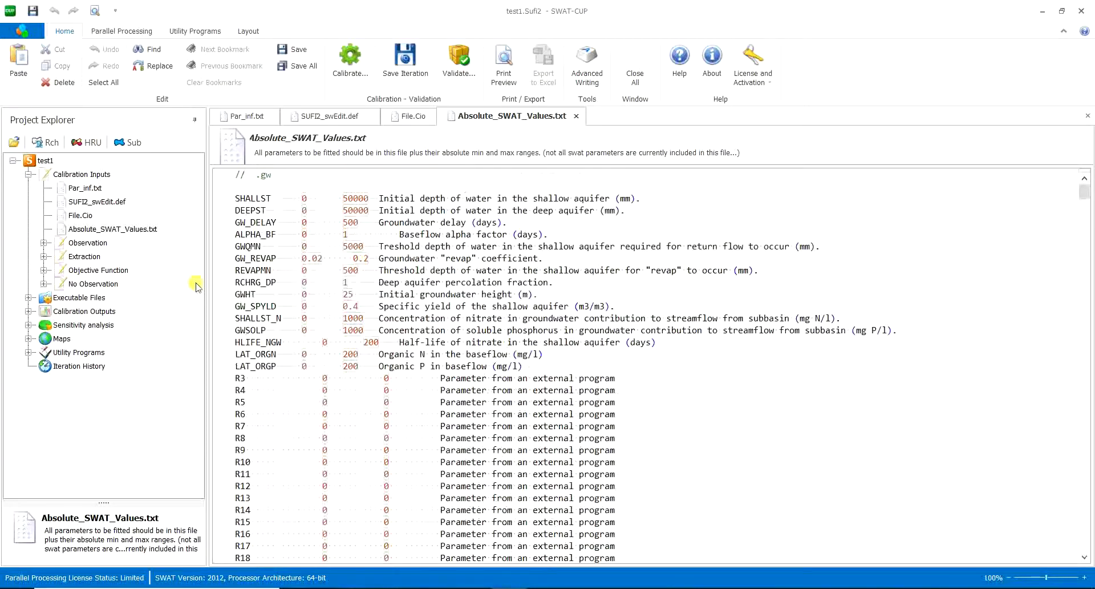
- Expand Observation, select Observed_rch.txt, and switch the Rch toggle on for the objective function
click(44, 242)
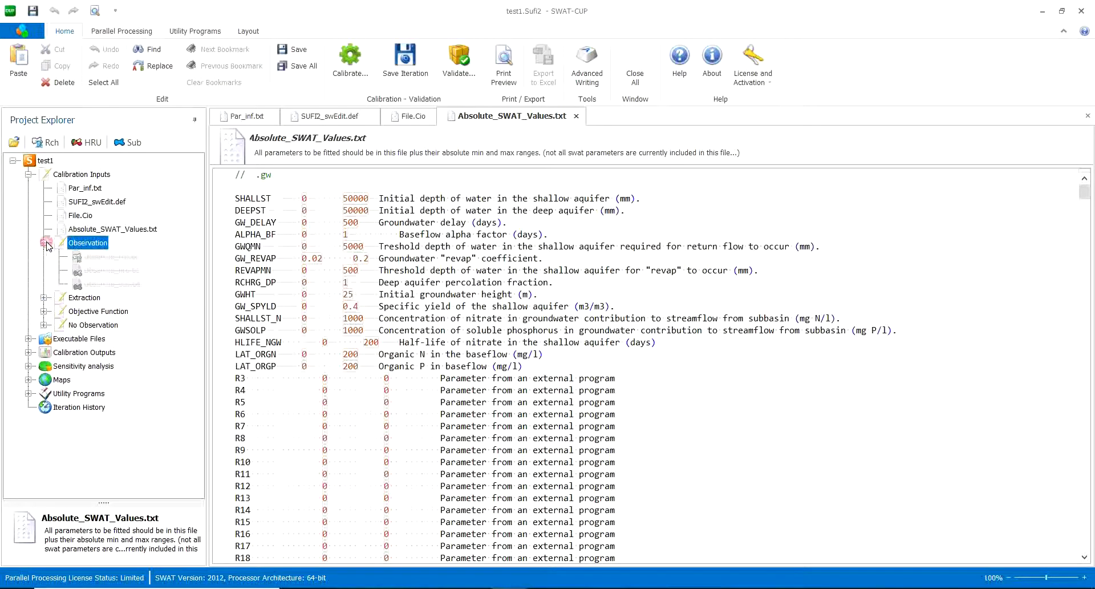
click(85, 244)
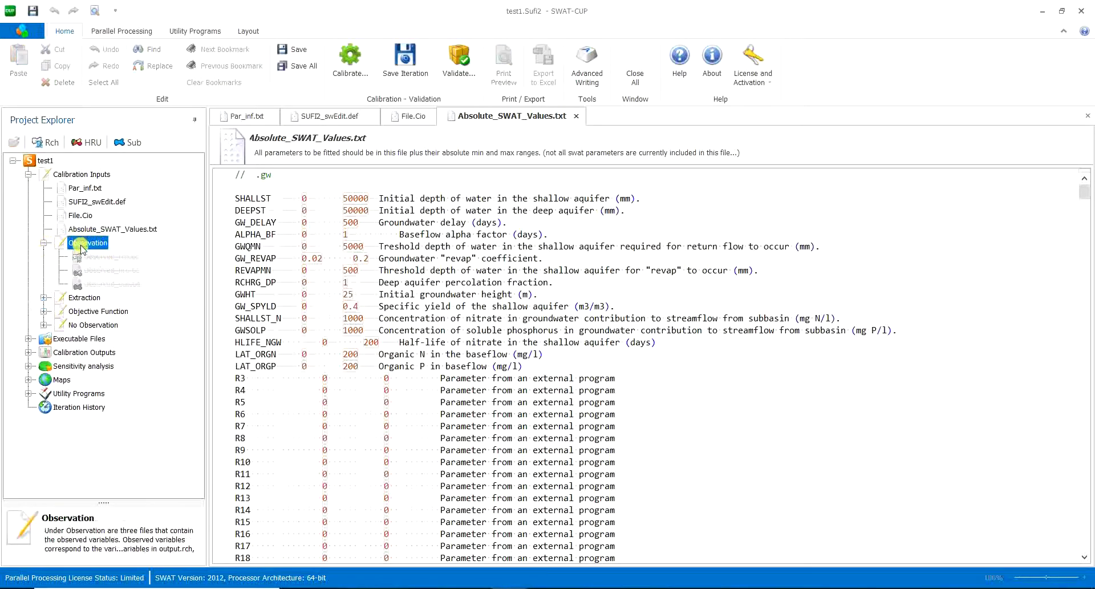
click(116, 258)
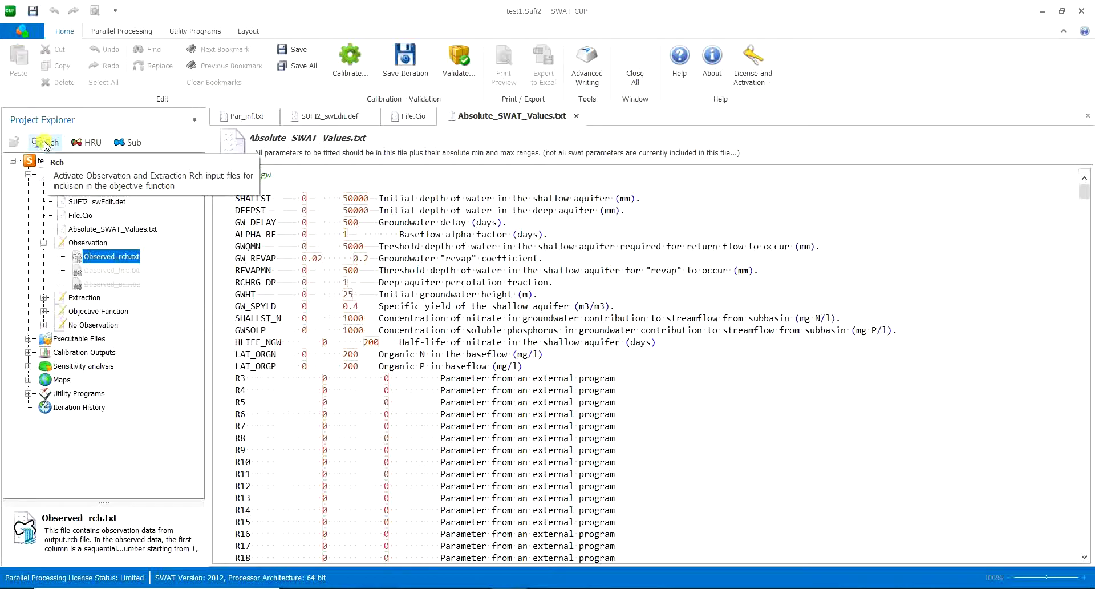
click(45, 143)
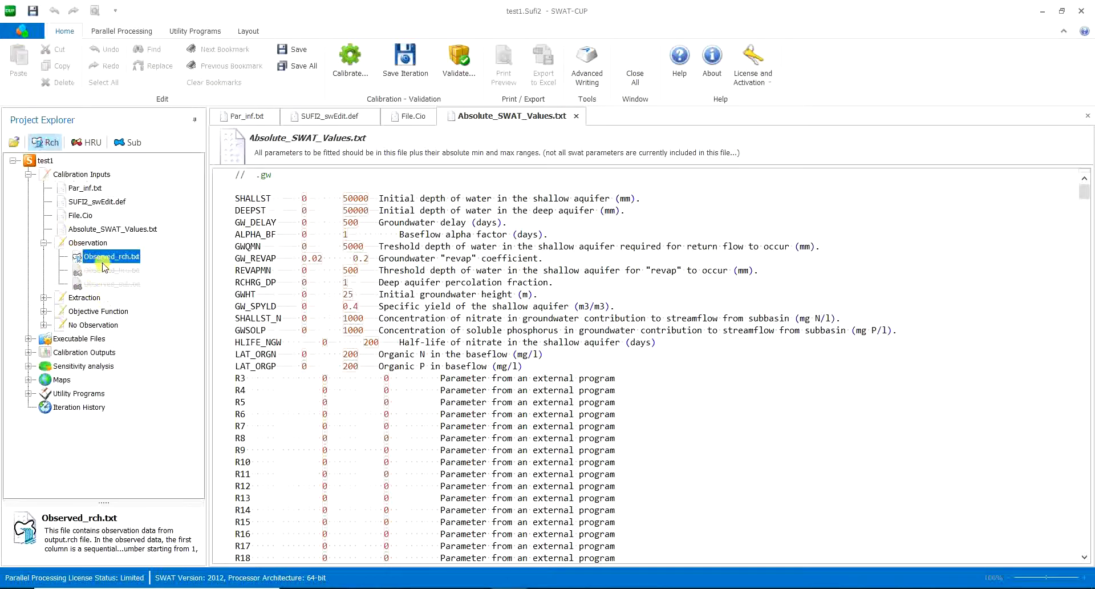
- Open Observed_rch.txt, change the variable count from 4 to 1, and rename FLOW_OUT_1 to FLOW_OUT_2
double_click(102, 259)
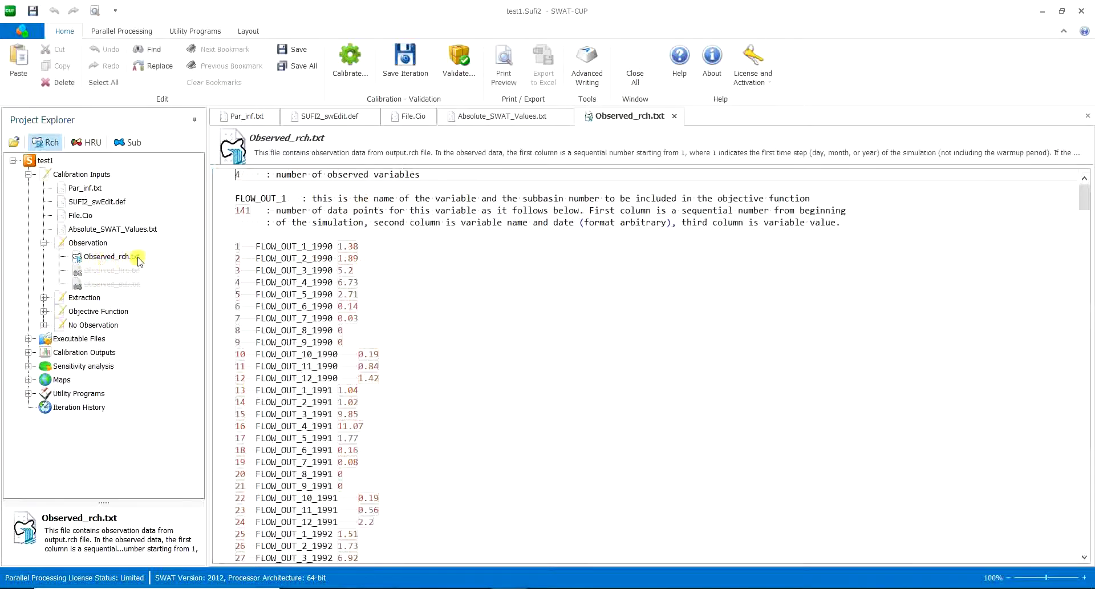
click(330, 237)
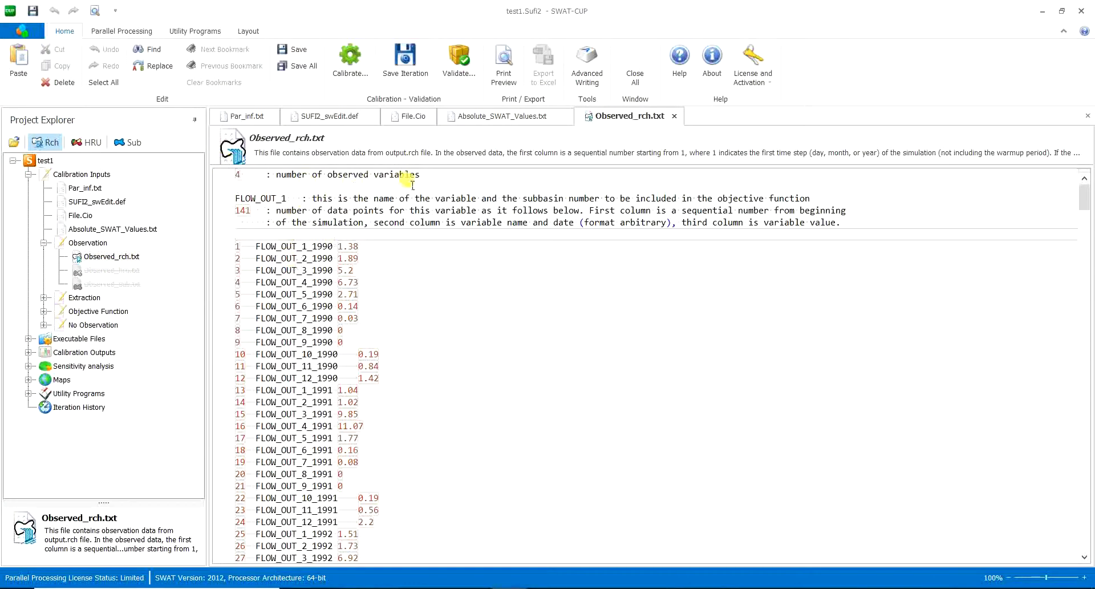
drag(420, 175, 276, 174)
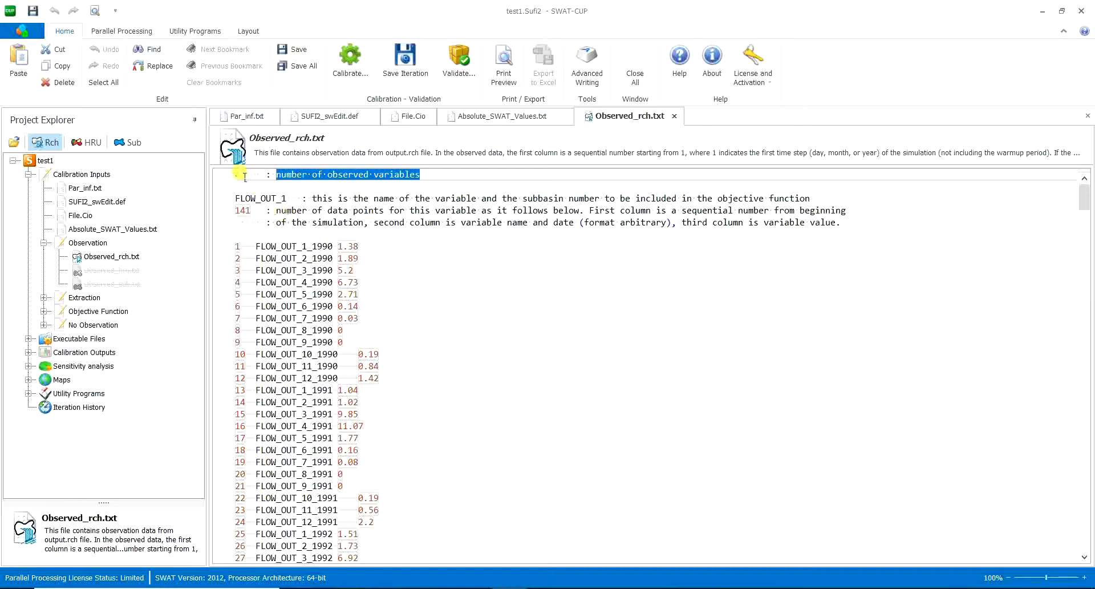
double_click(241, 174)
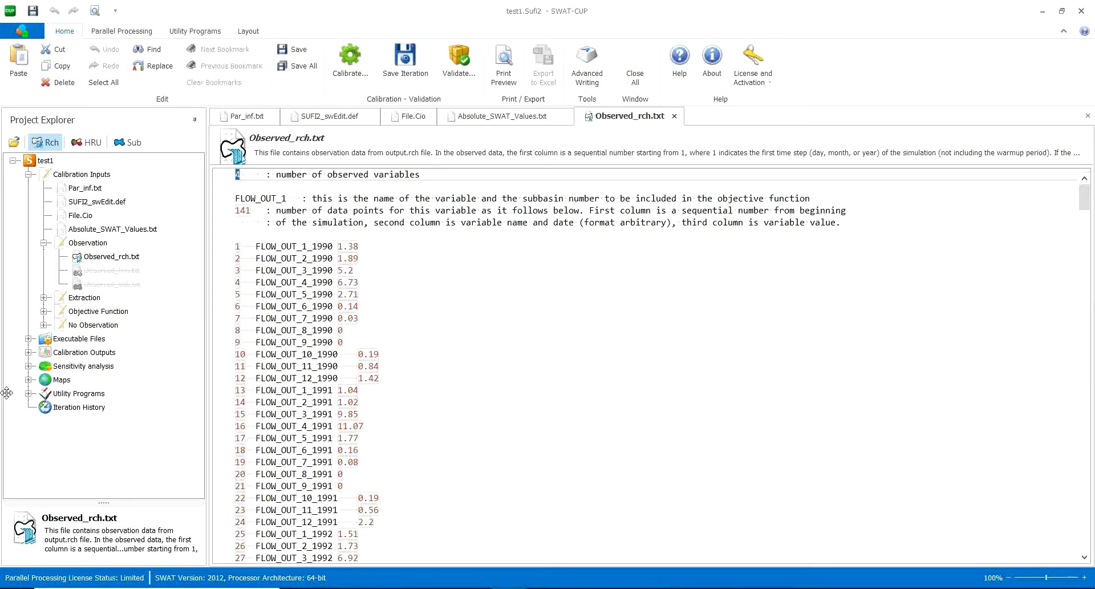
text(1)
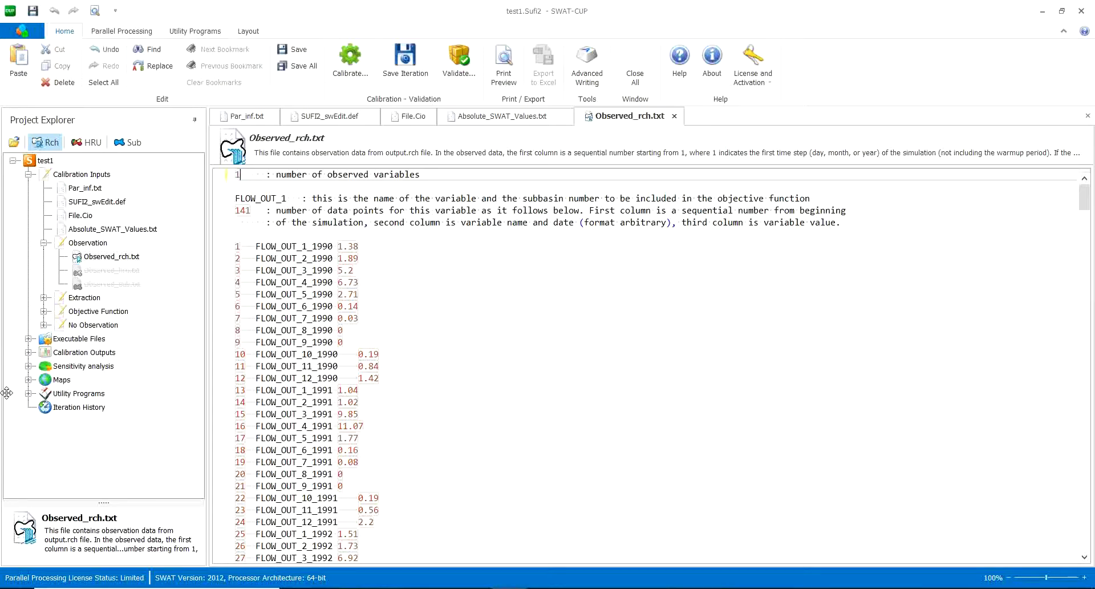
click(288, 200)
drag(291, 202, 281, 201)
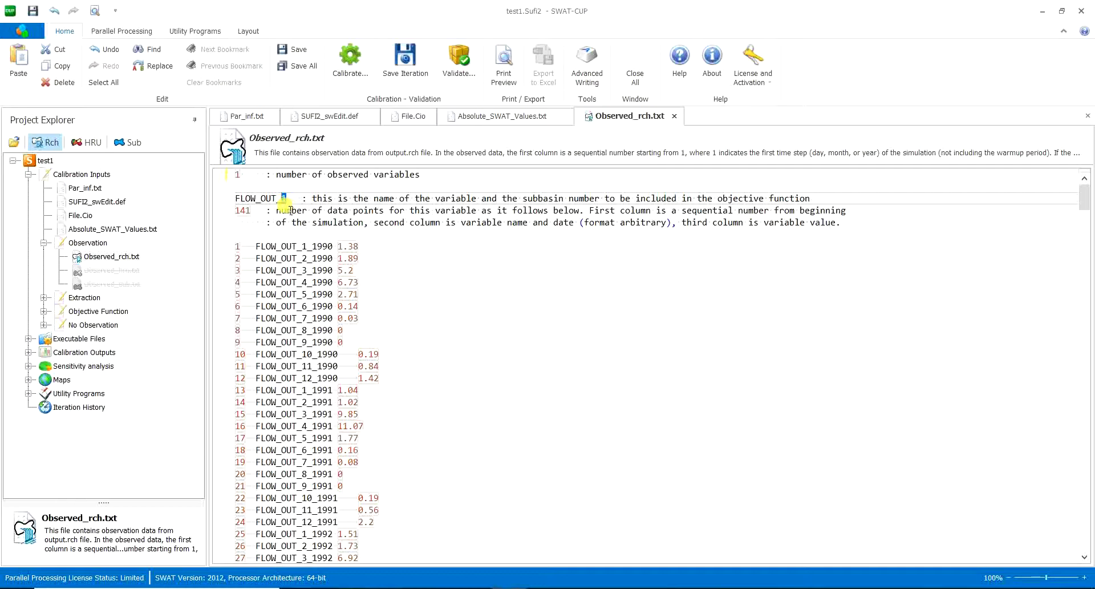
text(2)
- Check the 141 data points line and scroll down to the final data row 141
click(247, 222)
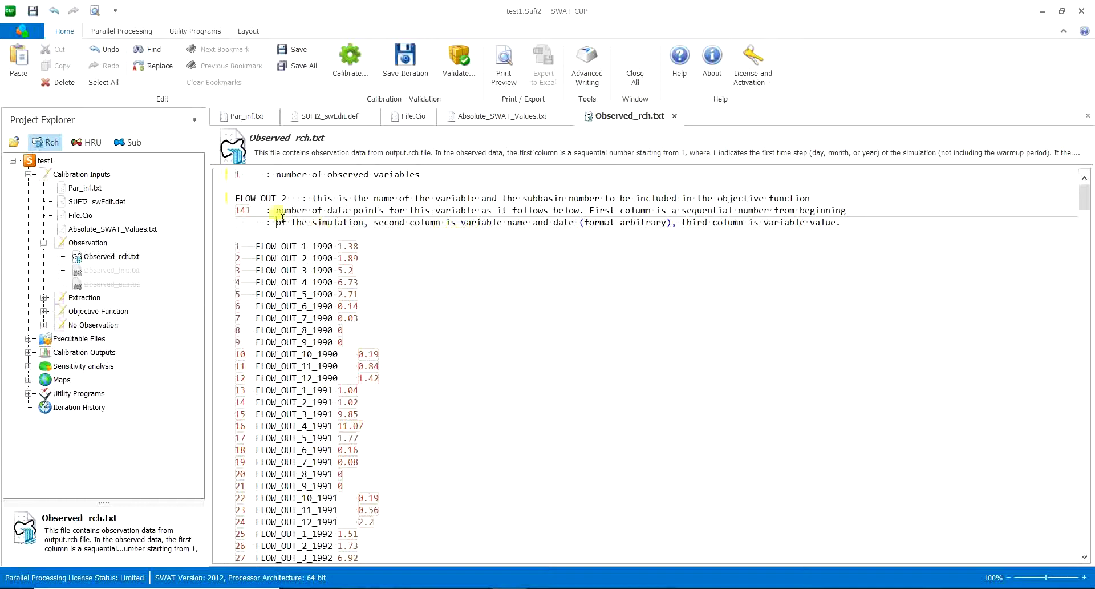
triple_click(246, 212)
click(245, 239)
scroll(251, 251, down, 20)
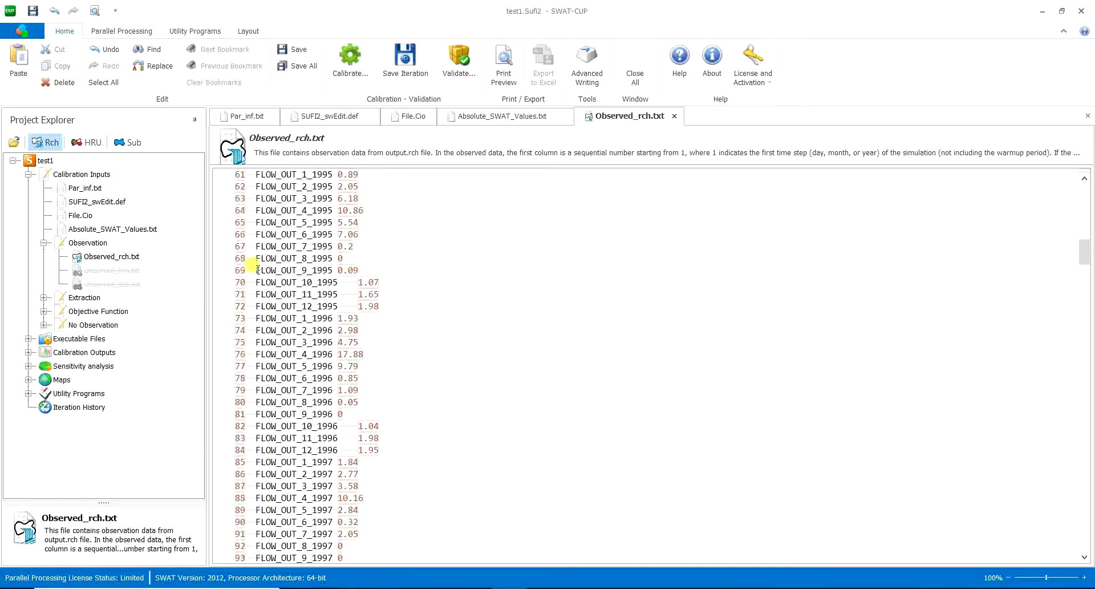
scroll(252, 264, down, 20)
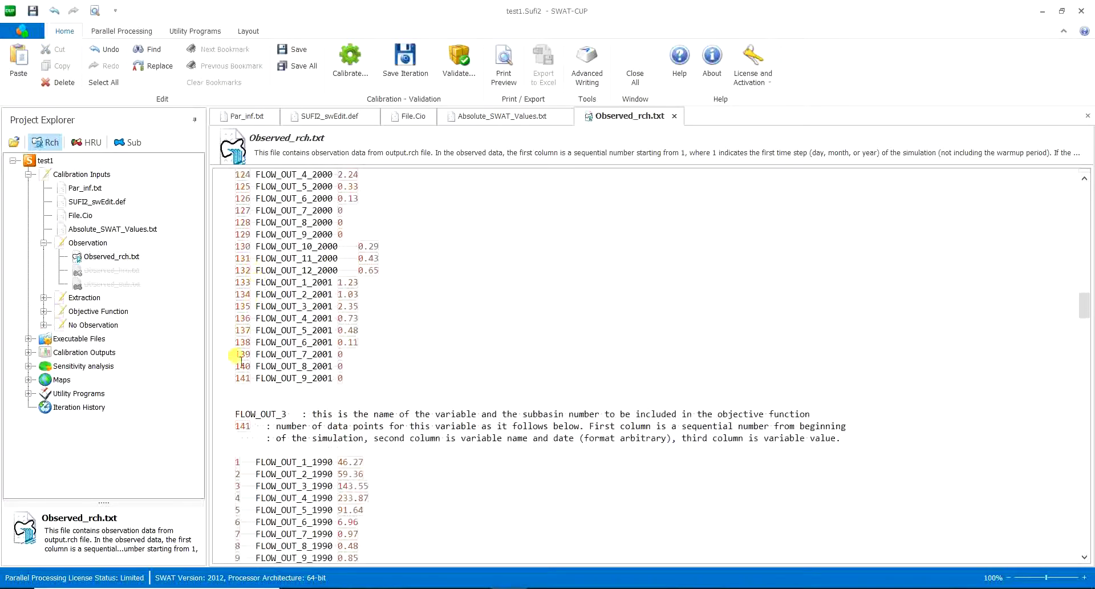
triple_click(239, 378)
scroll(237, 391, up, 7)
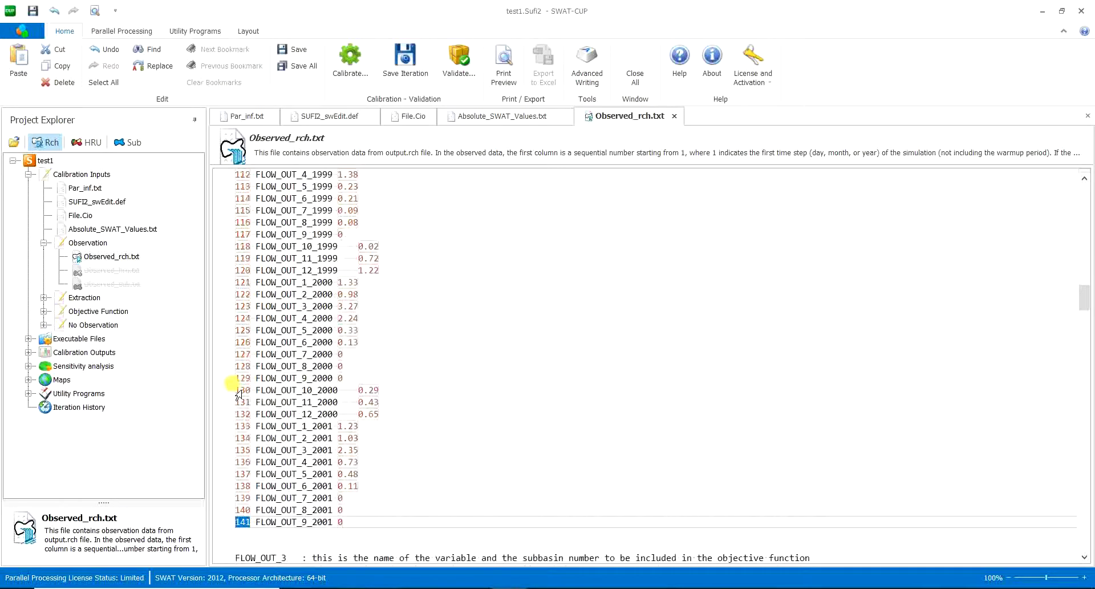
scroll(237, 394, up, 20)
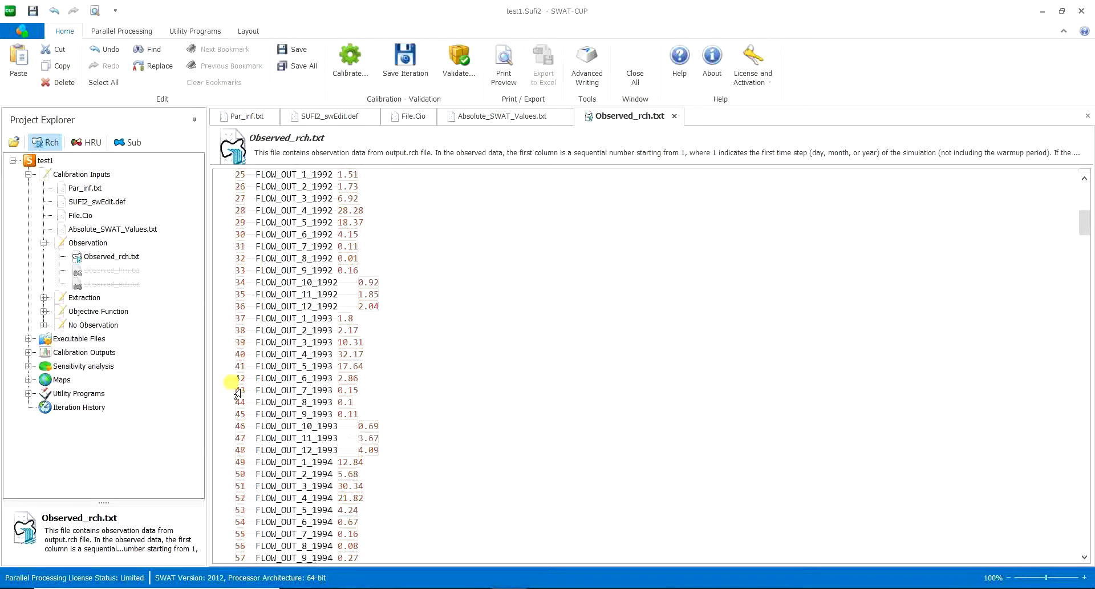
scroll(237, 394, up, 10)
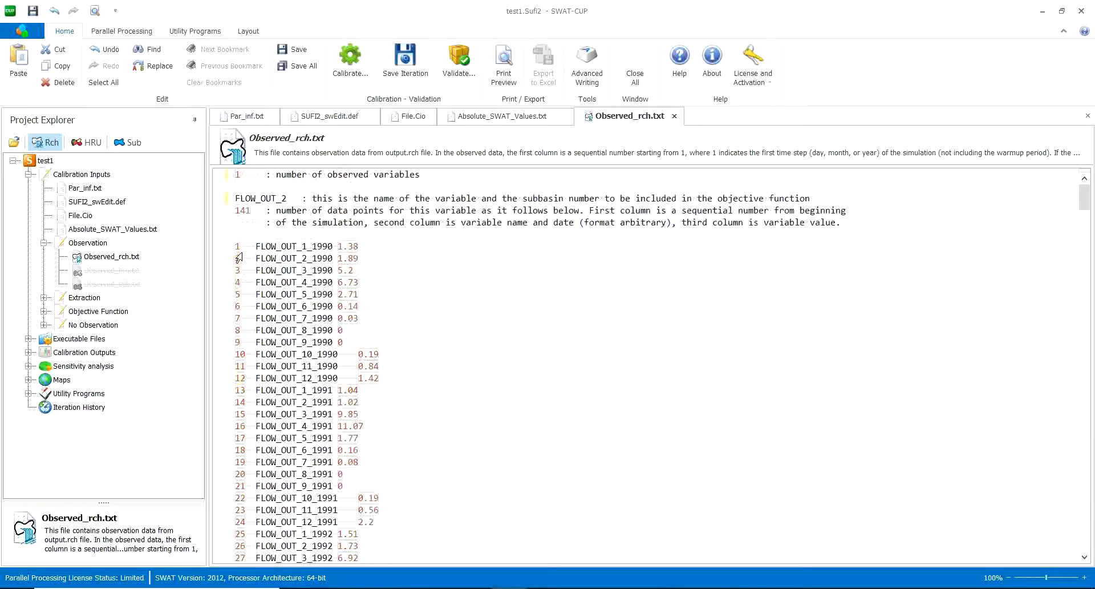
click(237, 253)
click(240, 251)
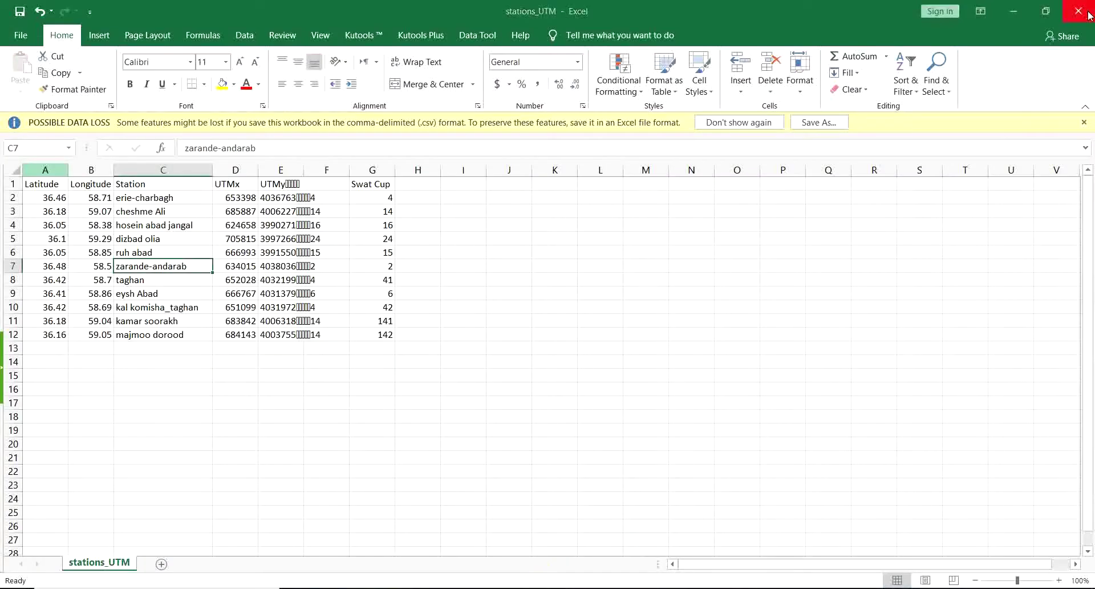
click(1087, 13)
click(547, 318)
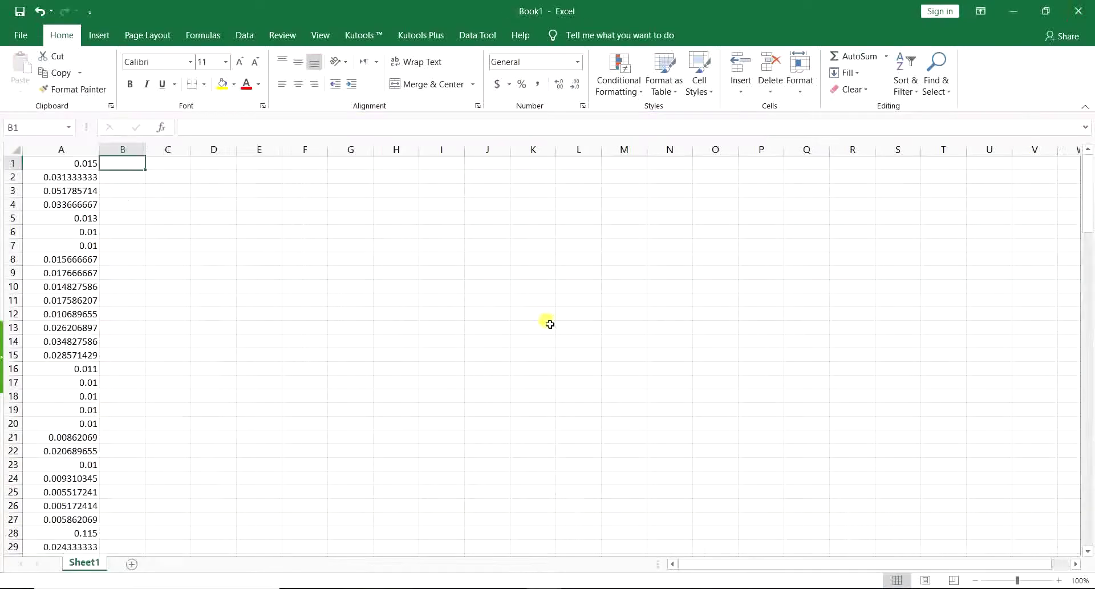
click(122, 231)
click(90, 220)
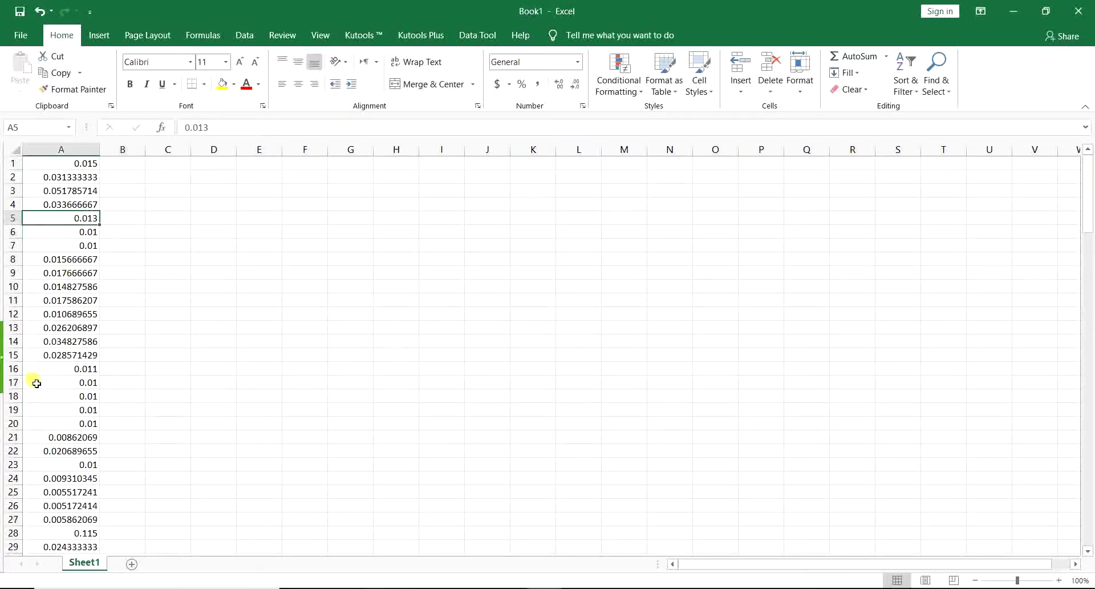
drag(86, 164, 82, 282)
click(69, 231)
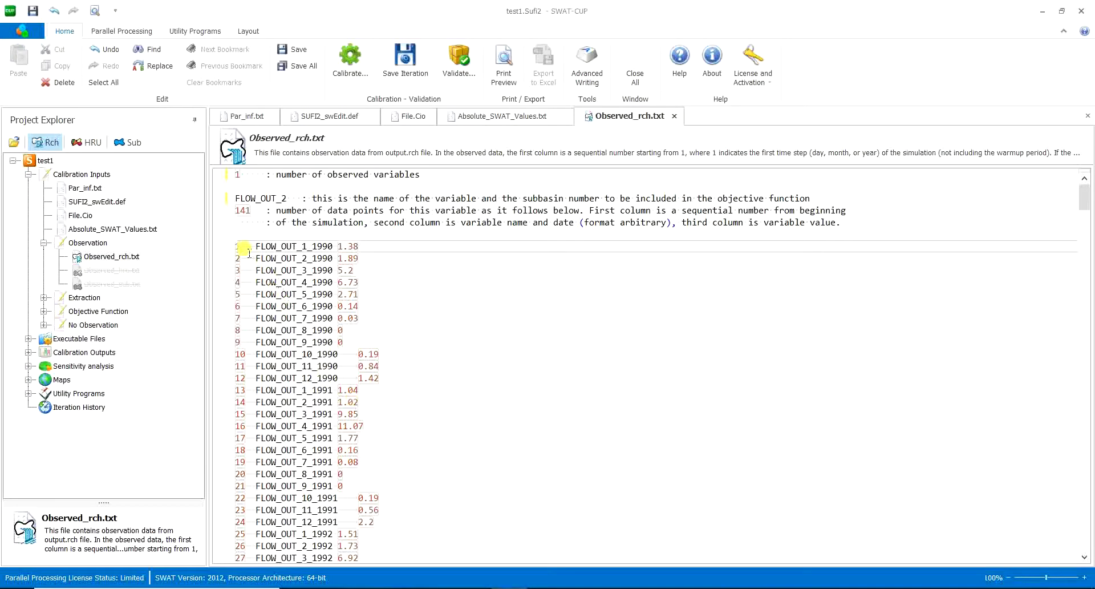
- Reopen File.Cio and select along the IYR beginning-year line
drag(237, 246, 309, 248)
click(317, 264)
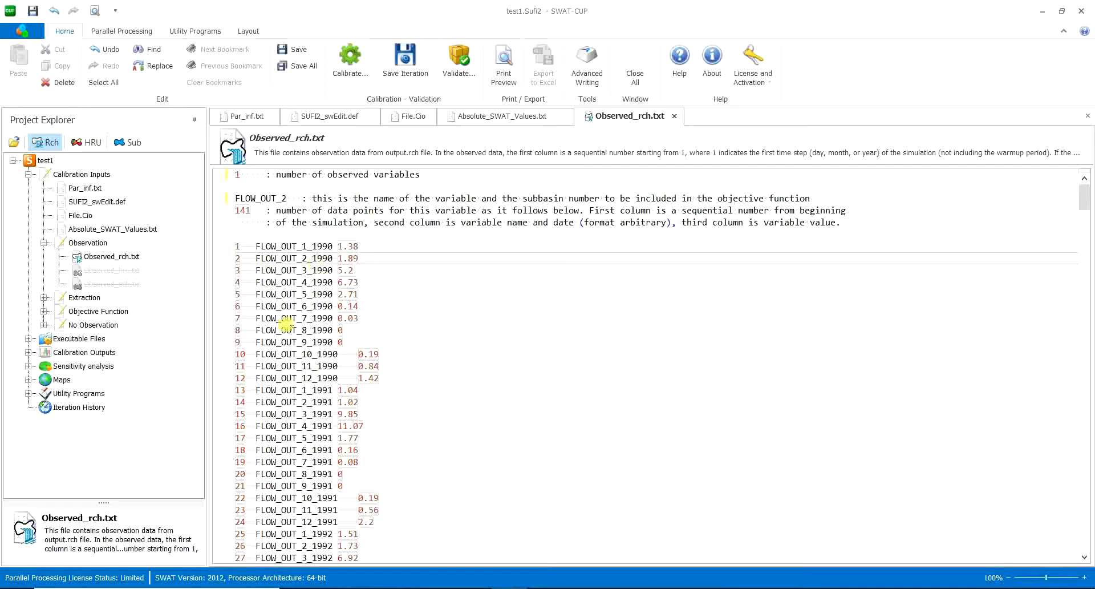
double_click(79, 215)
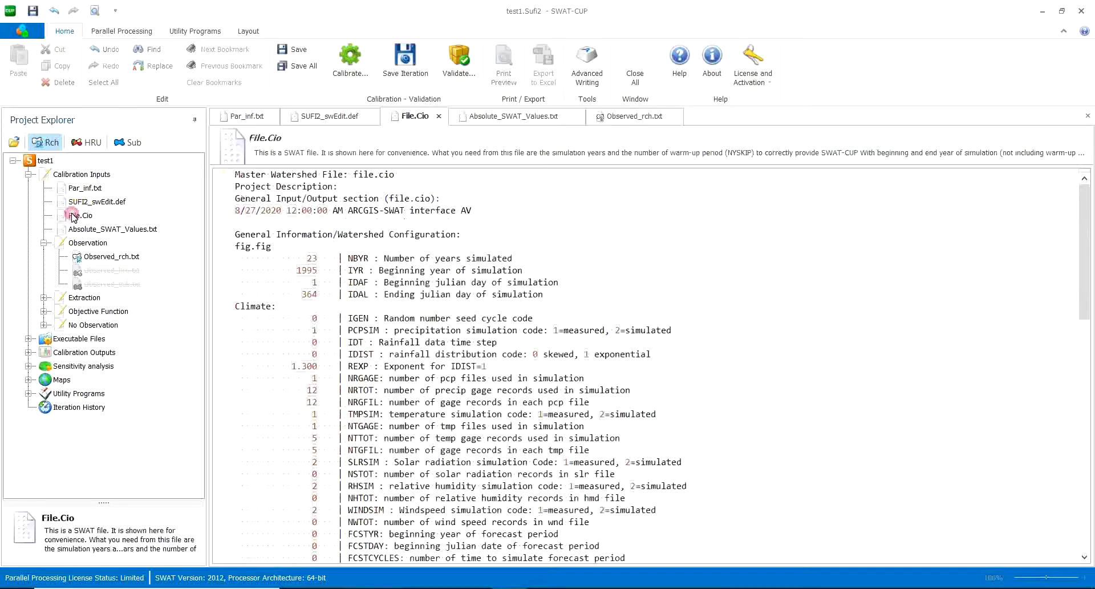
click(302, 271)
key(ctrl+shift+Right)
key(ctrl+shift+Right)
key(ctrl+shift+Right)
key(ctrl+shift+Right)
key(ctrl+shift+Right)
key(ctrl+shift+Right)
key(ctrl+shift+Right)
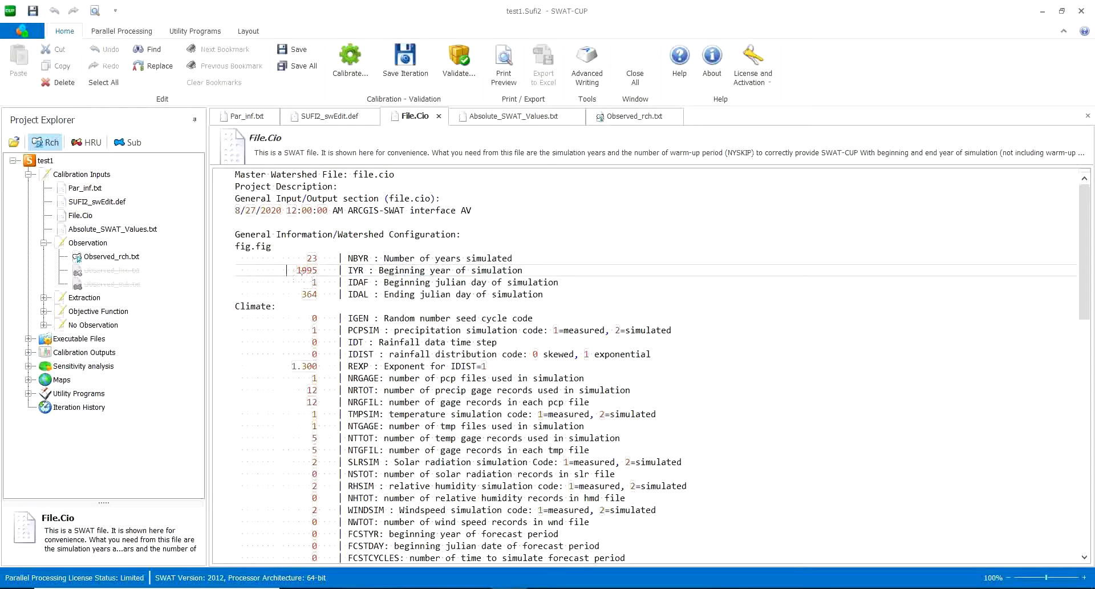
key(Home)
- Scroll to review NYSKIP's 2 warm-up years, then highlight the beginning year 1995
scroll(314, 375, down, 9)
scroll(318, 378, down, 5)
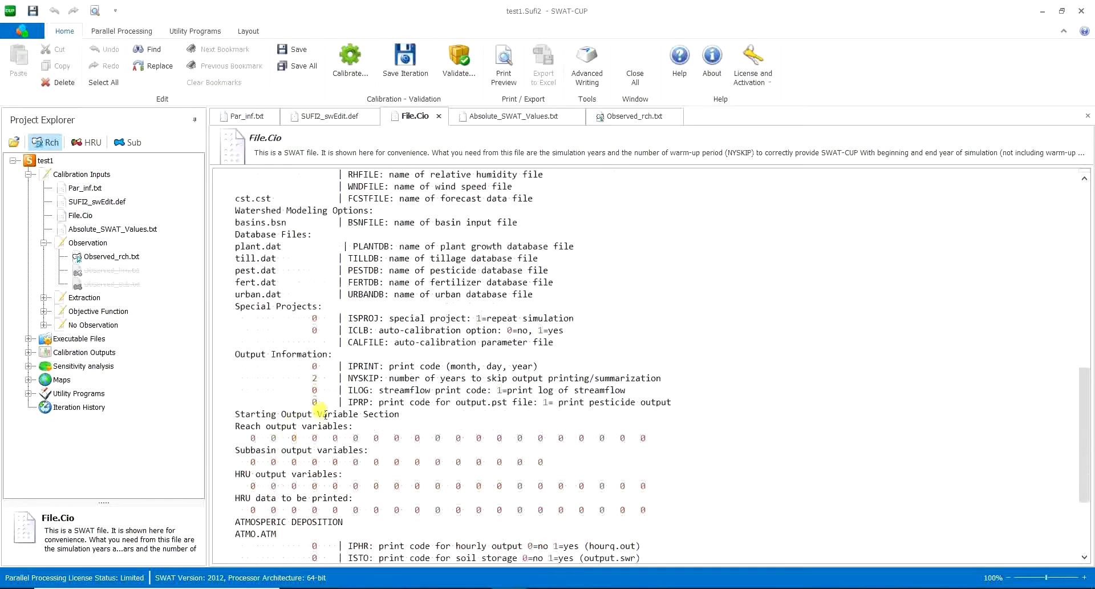
drag(318, 378, 409, 389)
scroll(408, 389, up, 14)
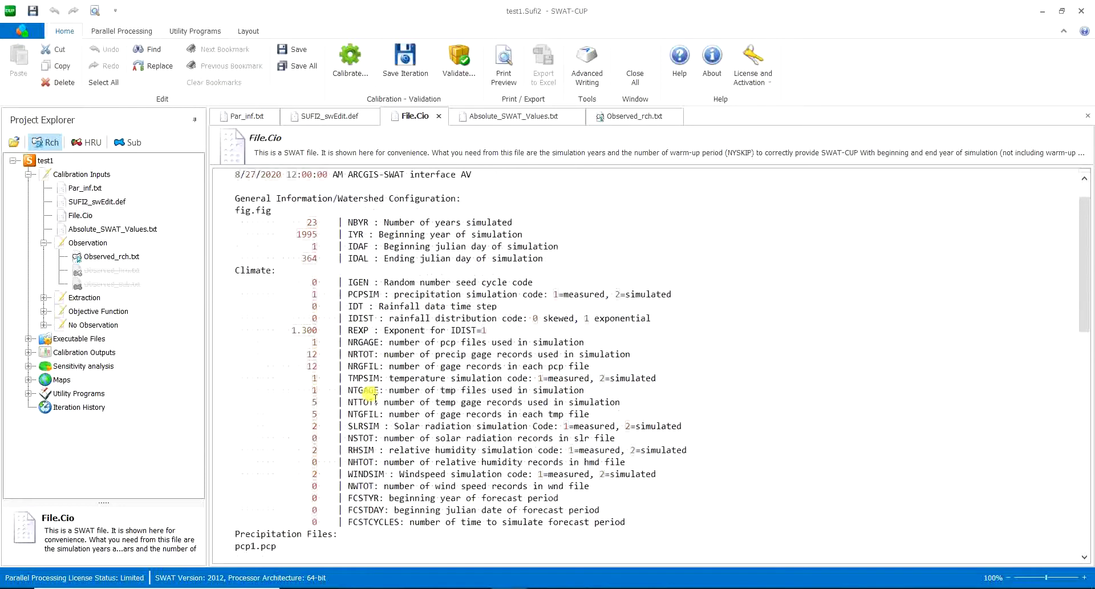
click(315, 273)
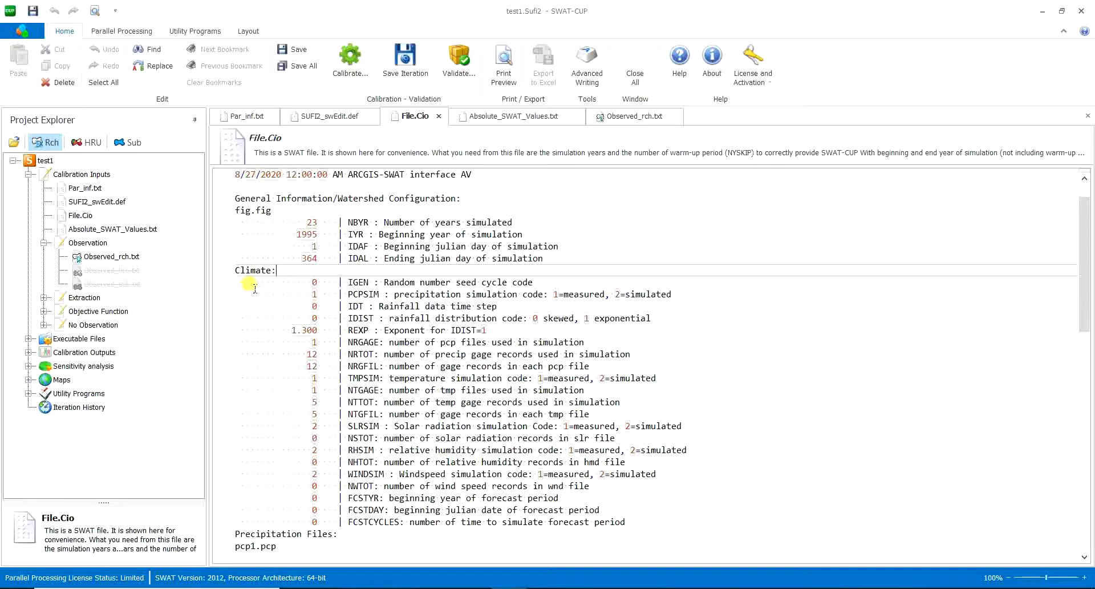
drag(323, 235, 297, 234)
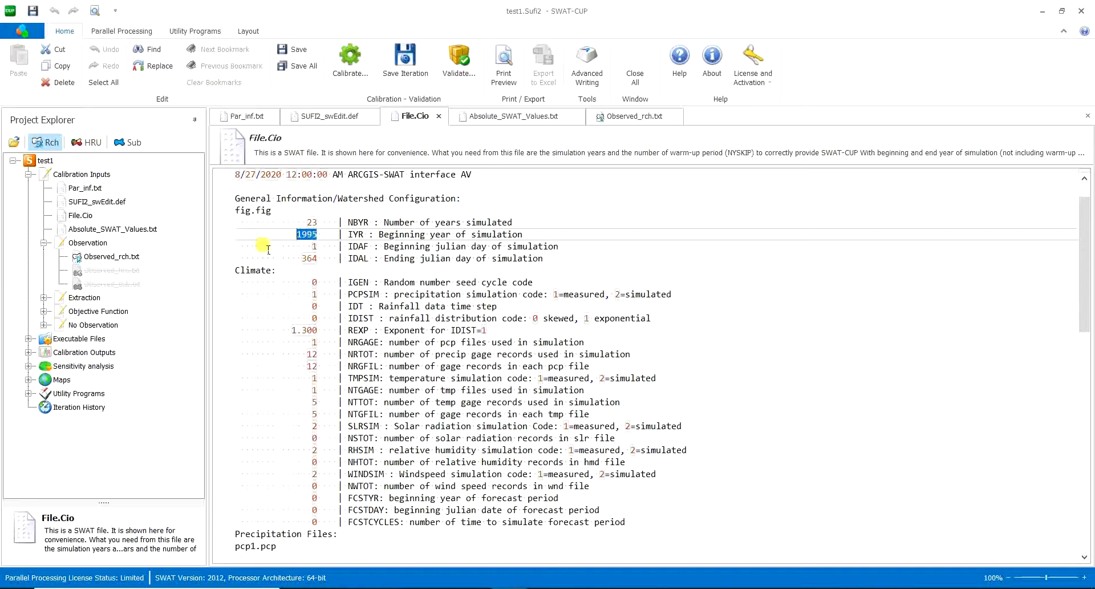
- Reopen Observed_rch.txt and glance at Excel cell B1 beside the flow values
double_click(91, 257)
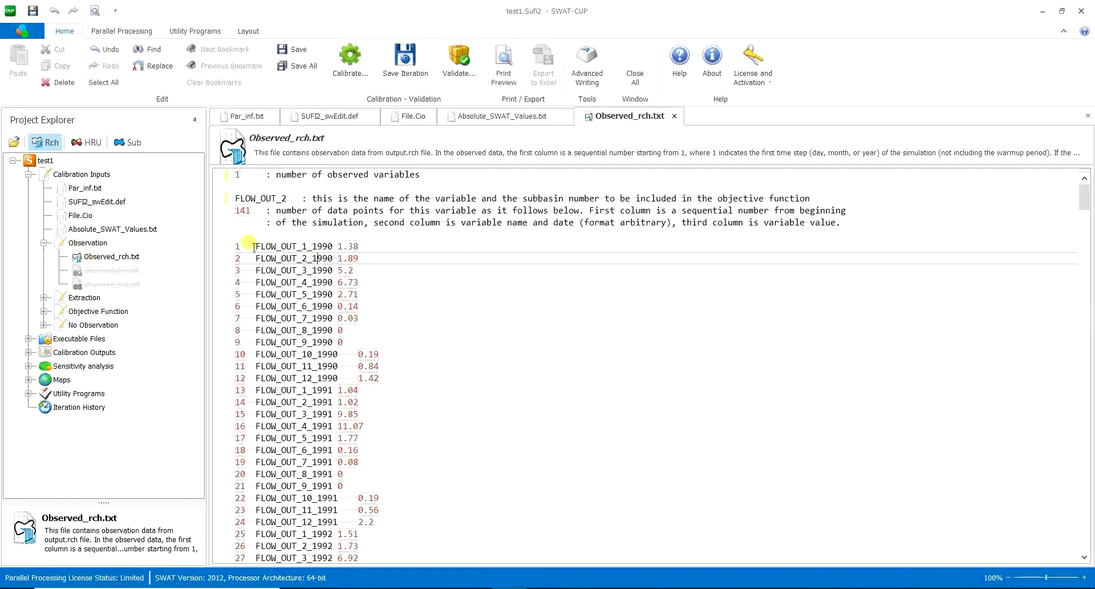
click(238, 246)
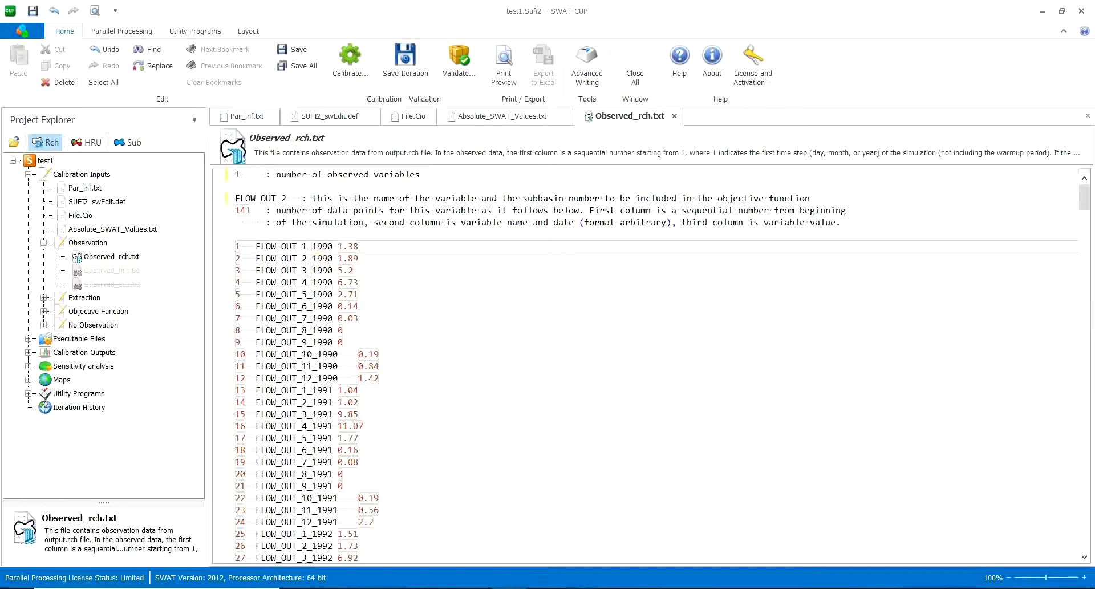
key(alt+Tab)
click(137, 164)
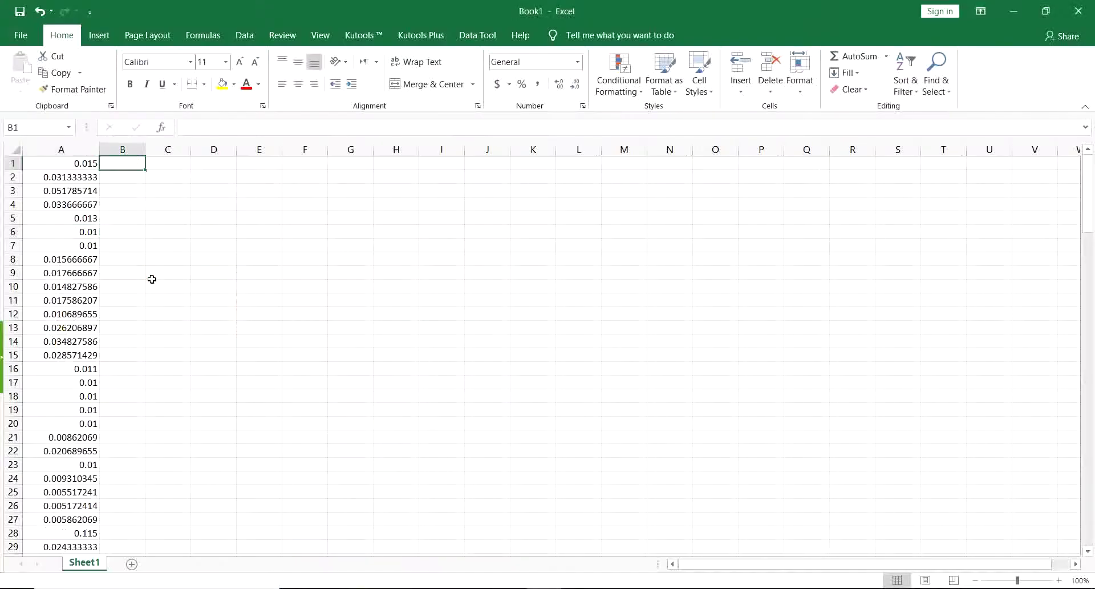
key(alt+Tab)
- Examine the FLOW_OUT_month_year names and the twelve monthly rows of one year
drag(255, 246, 322, 246)
click(271, 246)
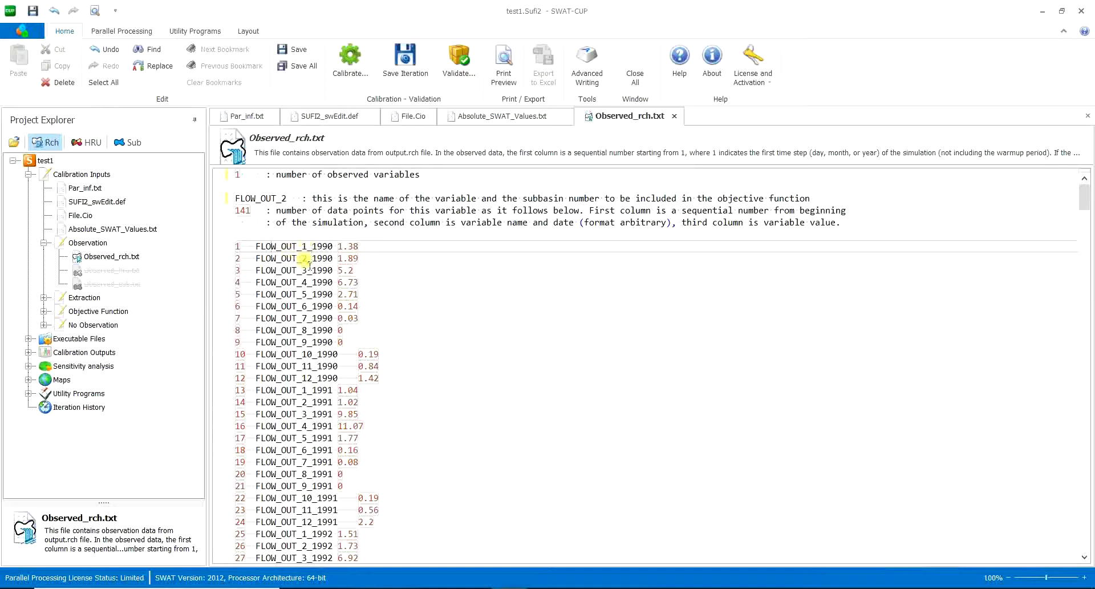
drag(306, 378, 289, 381)
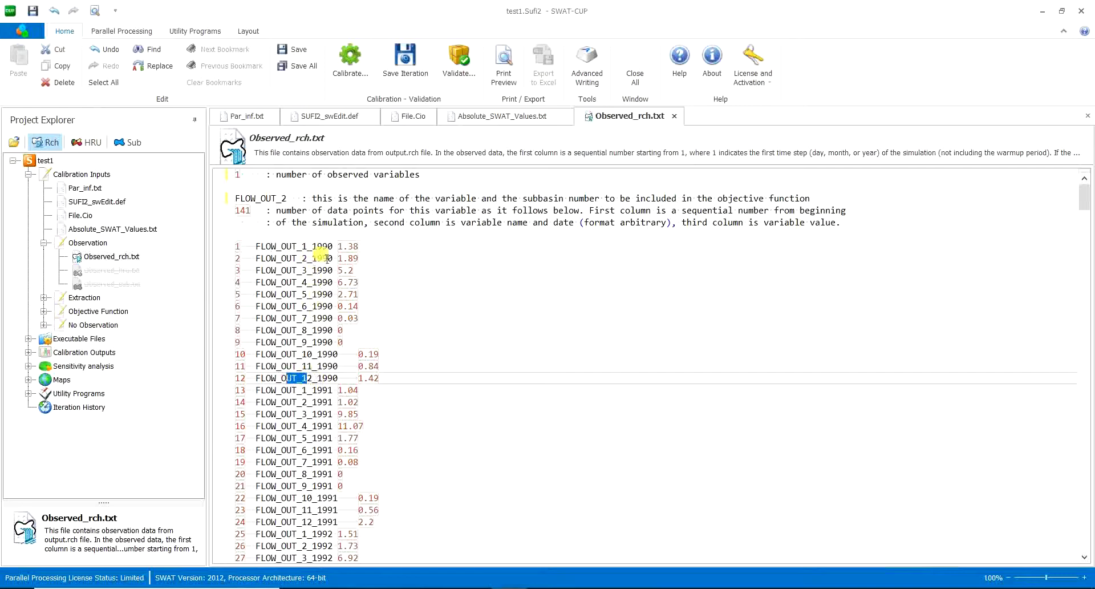
drag(324, 249, 337, 368)
click(337, 366)
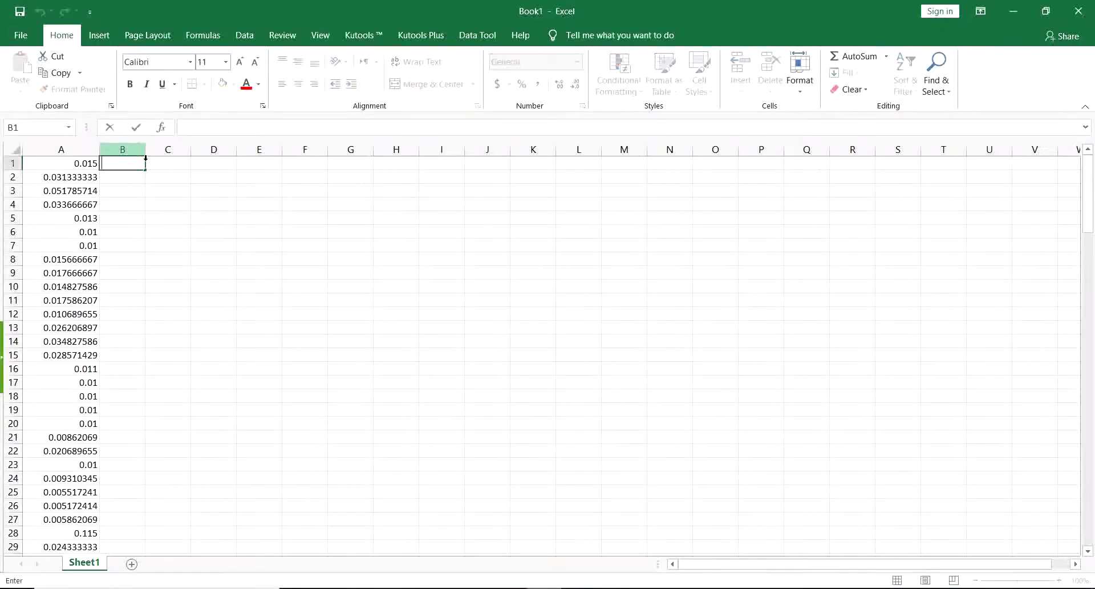
- Widen column B and fill FLOW_OUT_ from B1 down beside all 144 flow values
click(151, 152)
click(143, 153)
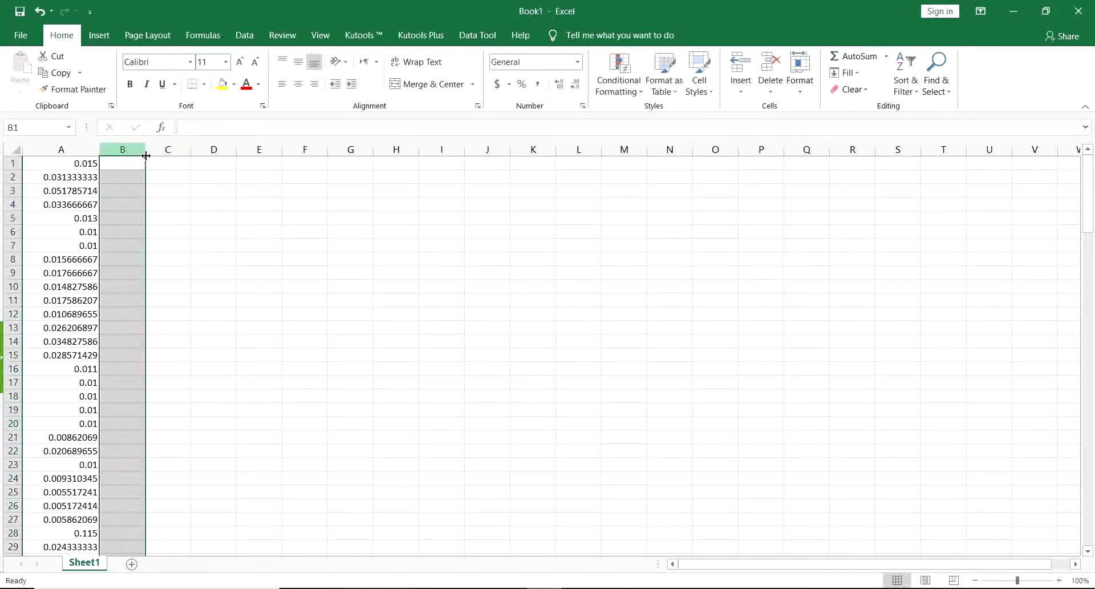
drag(151, 156, 178, 155)
click(151, 162)
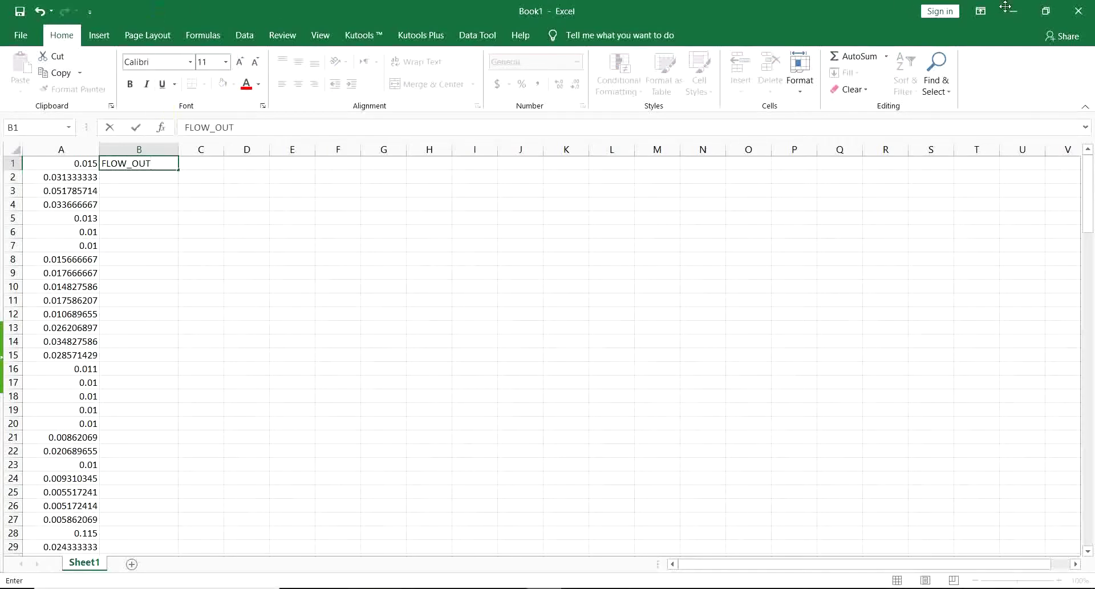
click(177, 169)
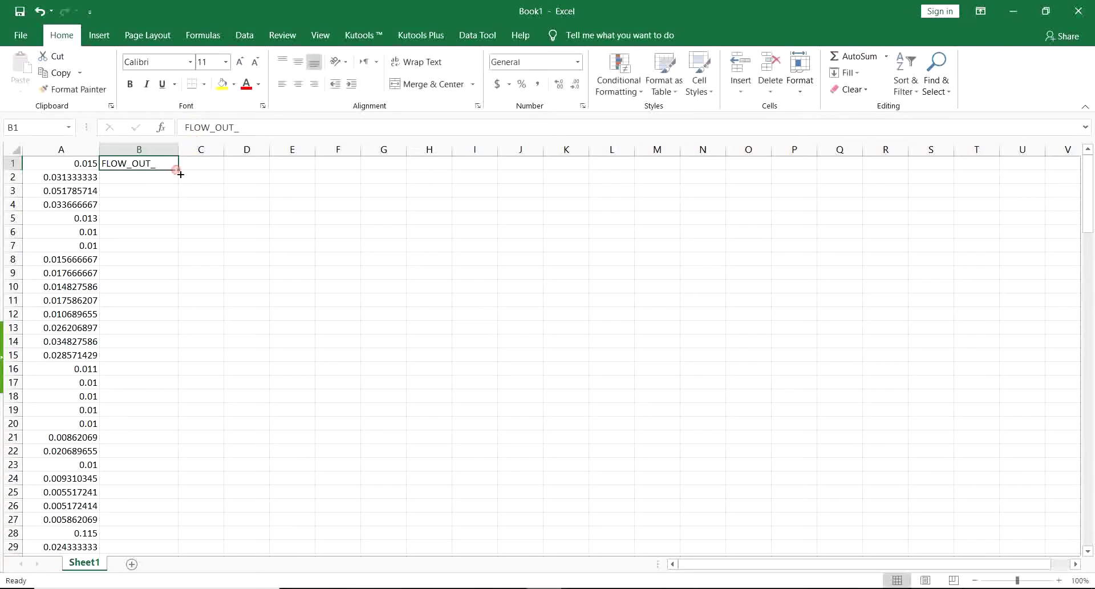
double_click(181, 172)
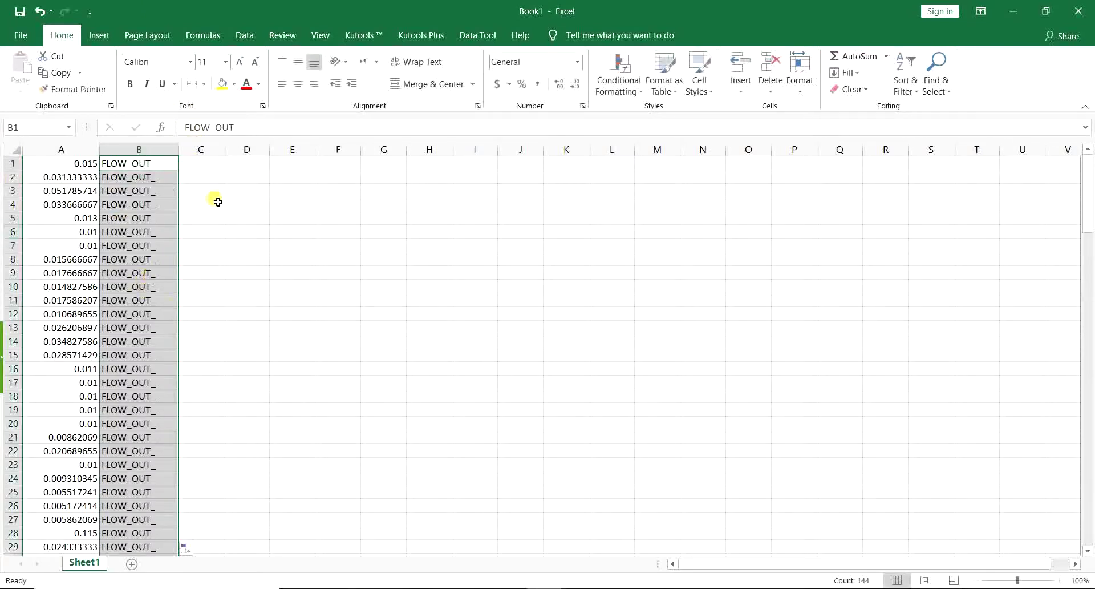
double_click(209, 167)
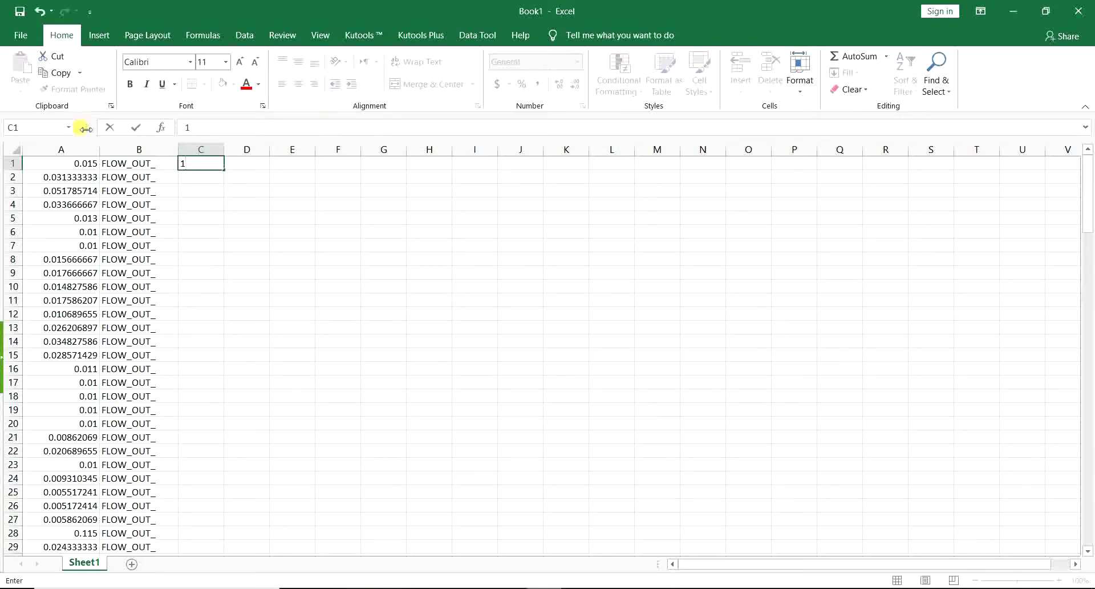
- Fill C1:C12 with the month series 1 to 12
drag(224, 171, 226, 306)
click(235, 314)
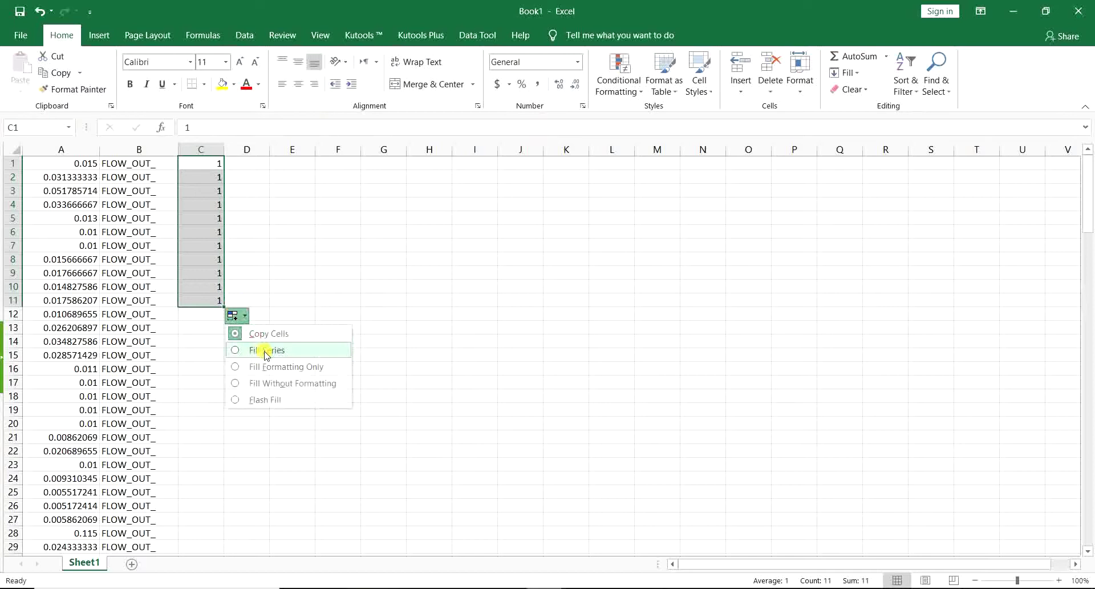
click(266, 350)
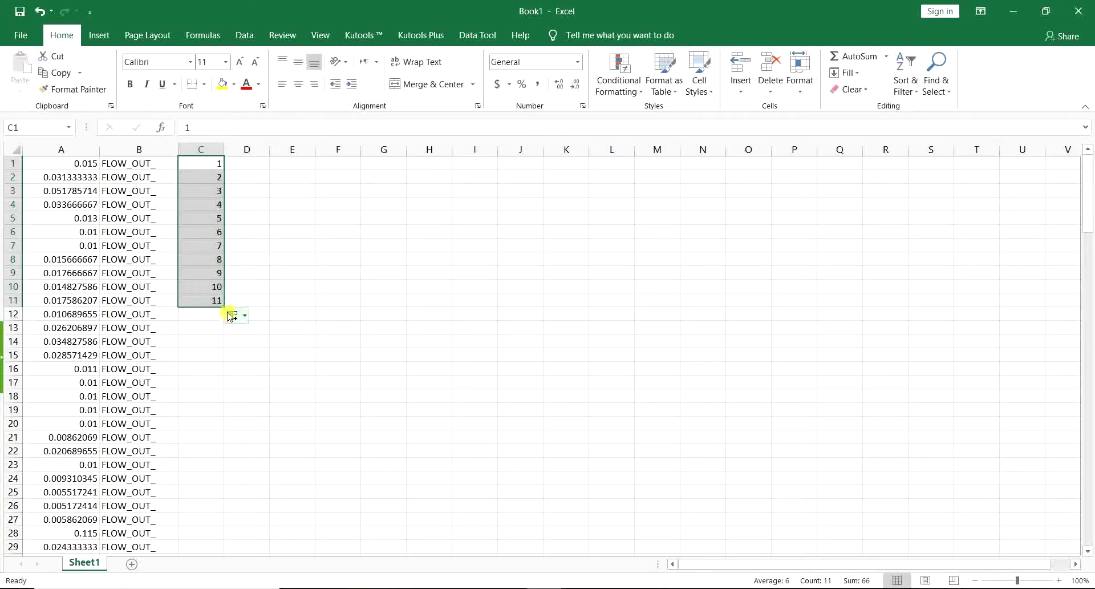
drag(224, 307, 225, 321)
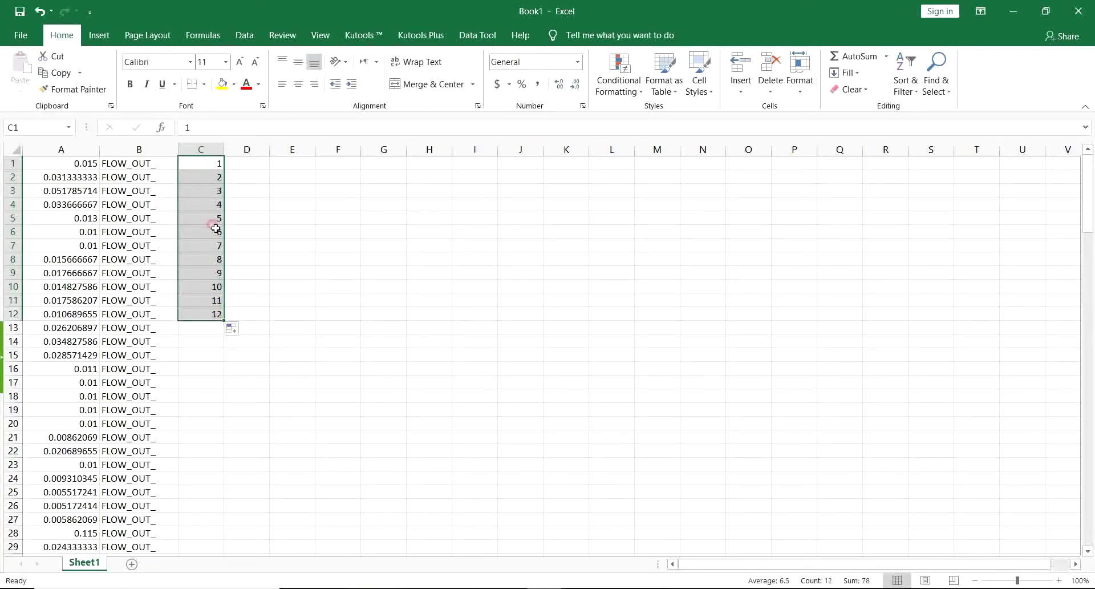
click(217, 190)
- Copy the months into C13:C24, then copy C1:C24 into C25:C48
drag(214, 164, 218, 313)
key(ctrl+c)
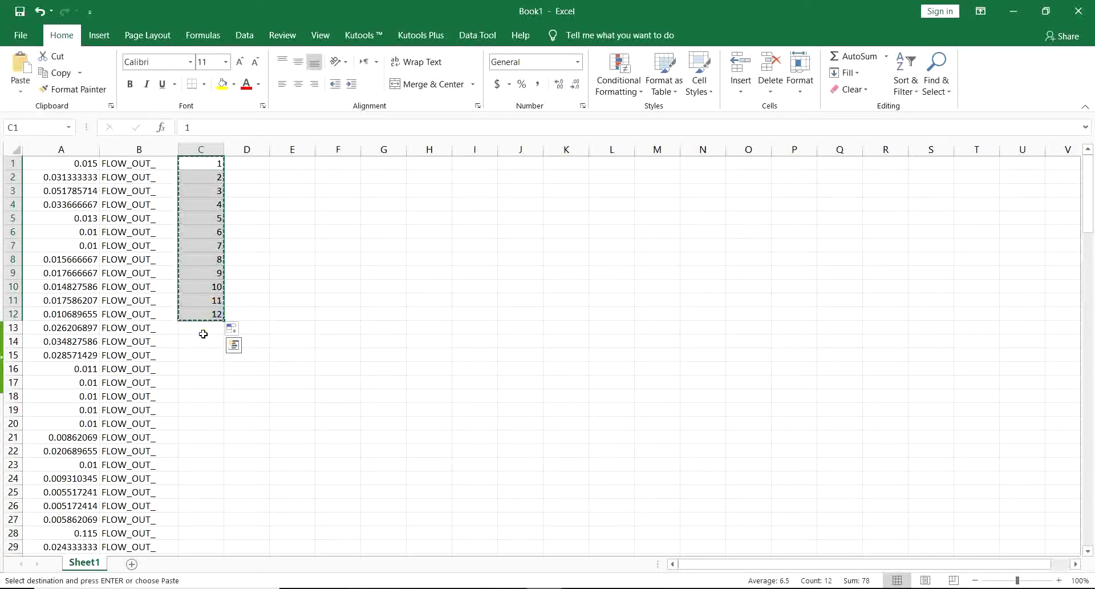
click(203, 329)
key(ctrl+v)
click(210, 368)
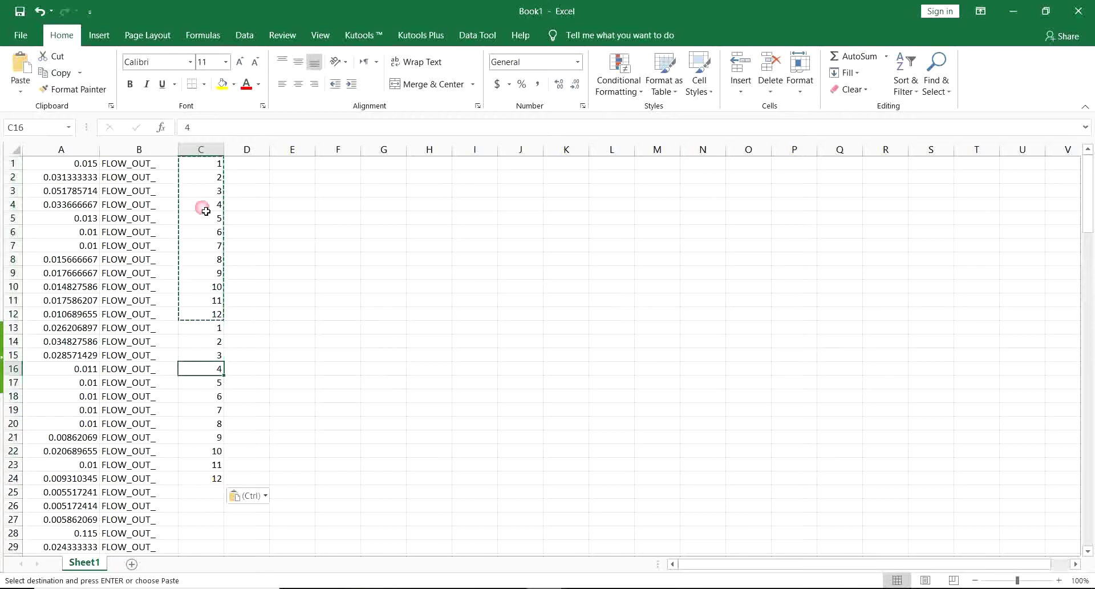
drag(210, 166, 204, 479)
click(215, 493)
key(ctrl+v)
- Paste the 24-row month block at C49, C73, C97 and C121 to reach row 144
scroll(209, 484, down, 5)
scroll(206, 444, down, 10)
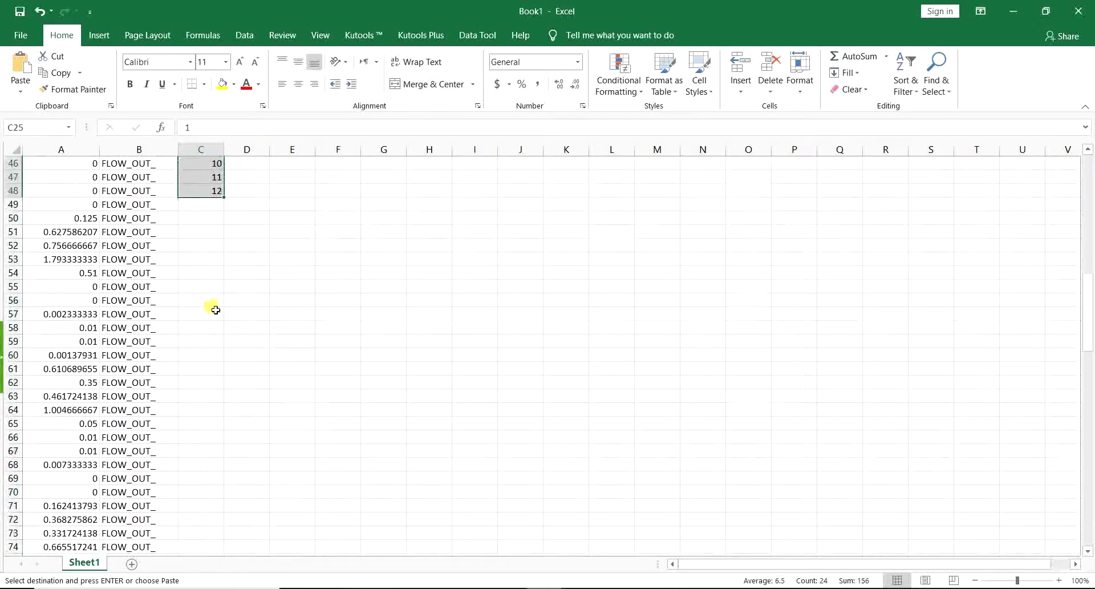
click(207, 211)
key(ctrl+v)
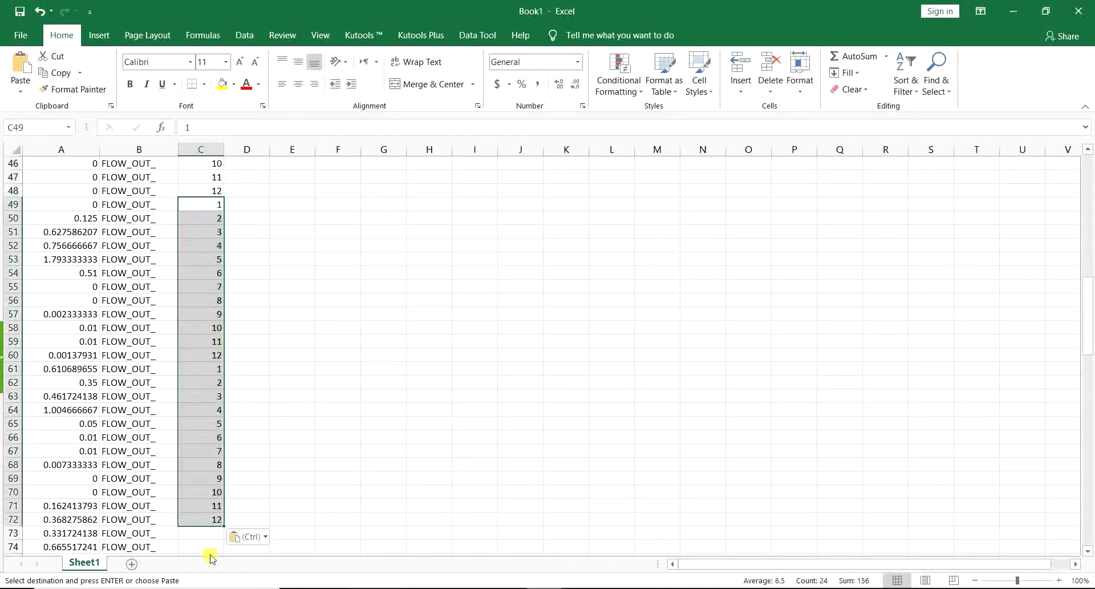
click(213, 537)
key(ctrl+v)
scroll(208, 516, down, 12)
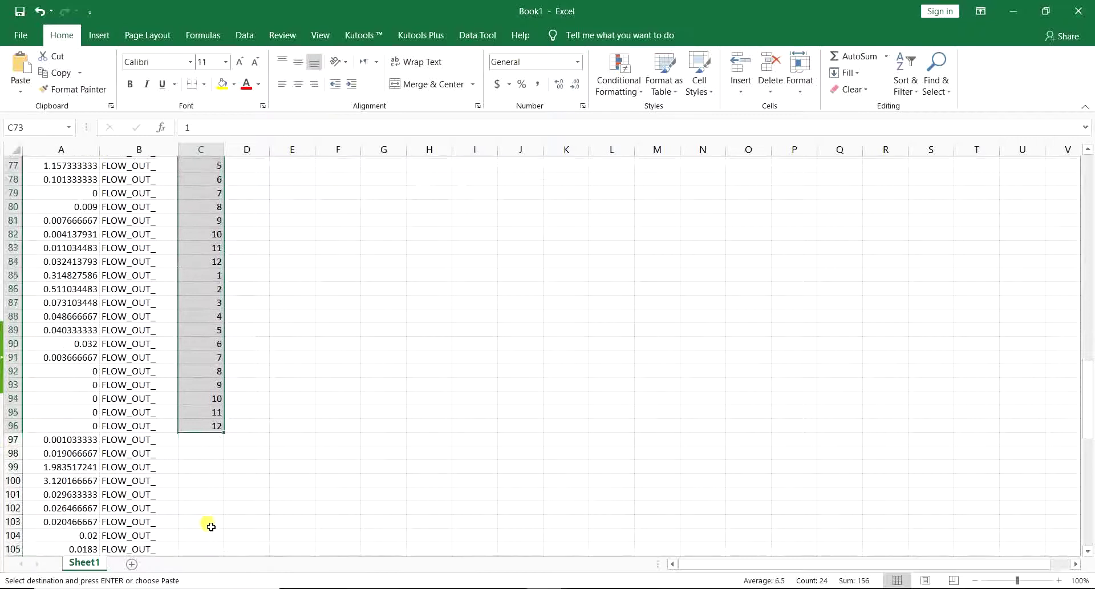
click(197, 369)
key(ctrl+v)
scroll(195, 445, down, 8)
key(ctrl)
click(201, 368)
key(ctrl+v)
scroll(201, 371, down, 8)
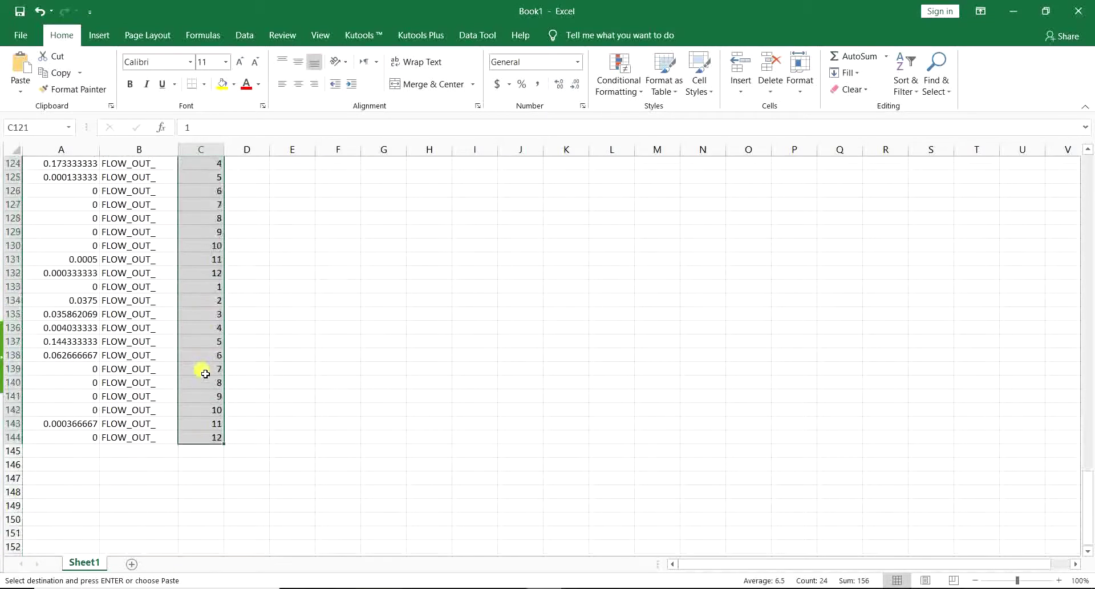
scroll(216, 395, up, 5)
drag(1090, 479, 1088, 169)
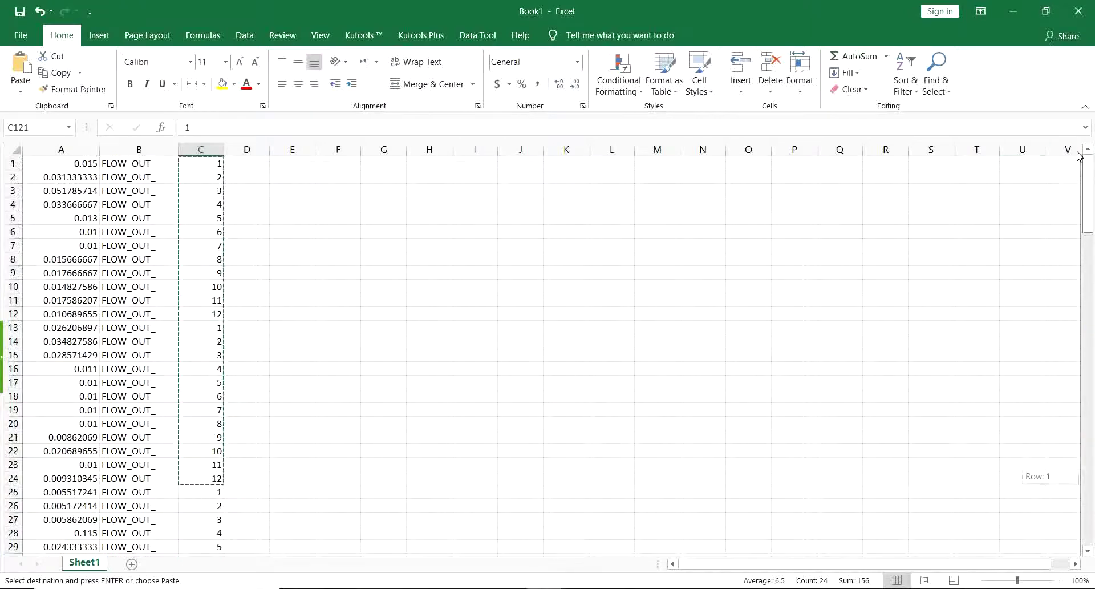
- Enter the years from 1999 onward in column D, each filled down twelve rows
click(251, 164)
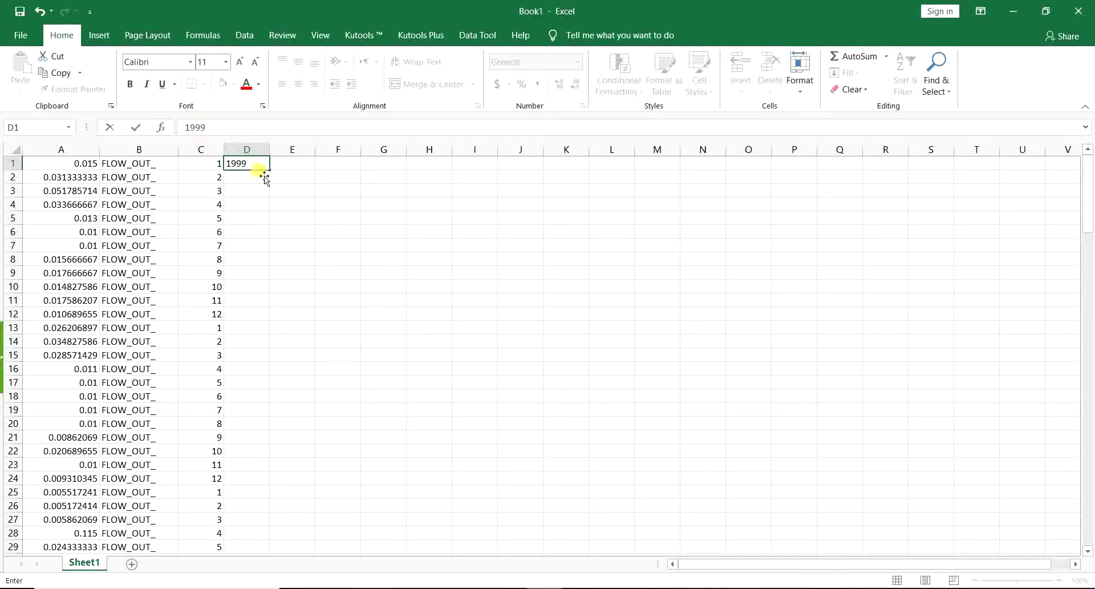
text(999)
drag(275, 174, 272, 318)
click(268, 328)
text(2000)
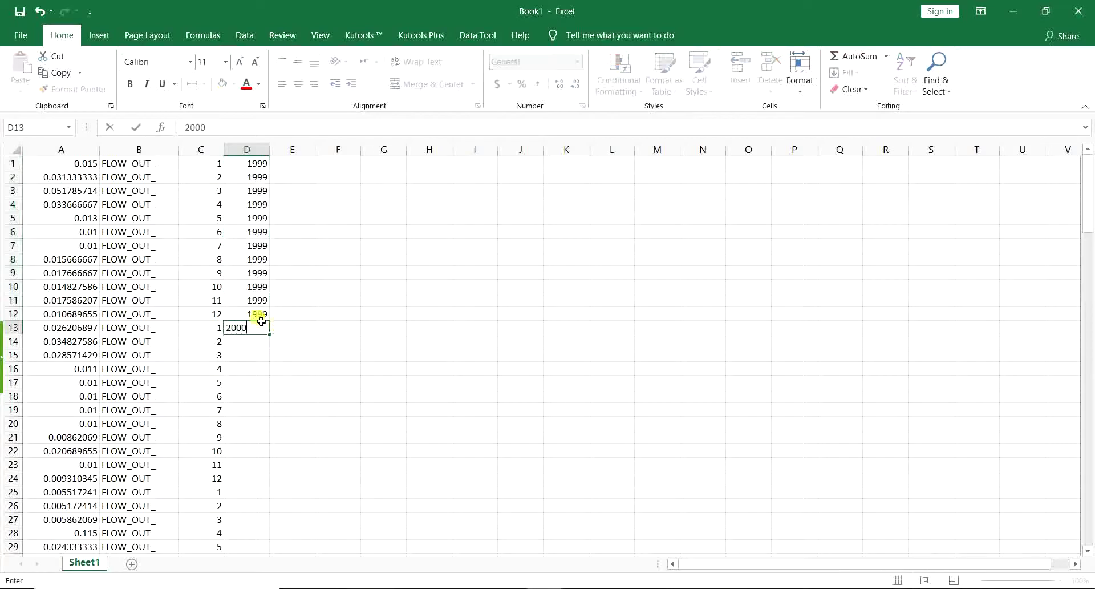
drag(273, 340, 270, 479)
scroll(245, 399, down, 3)
click(246, 372)
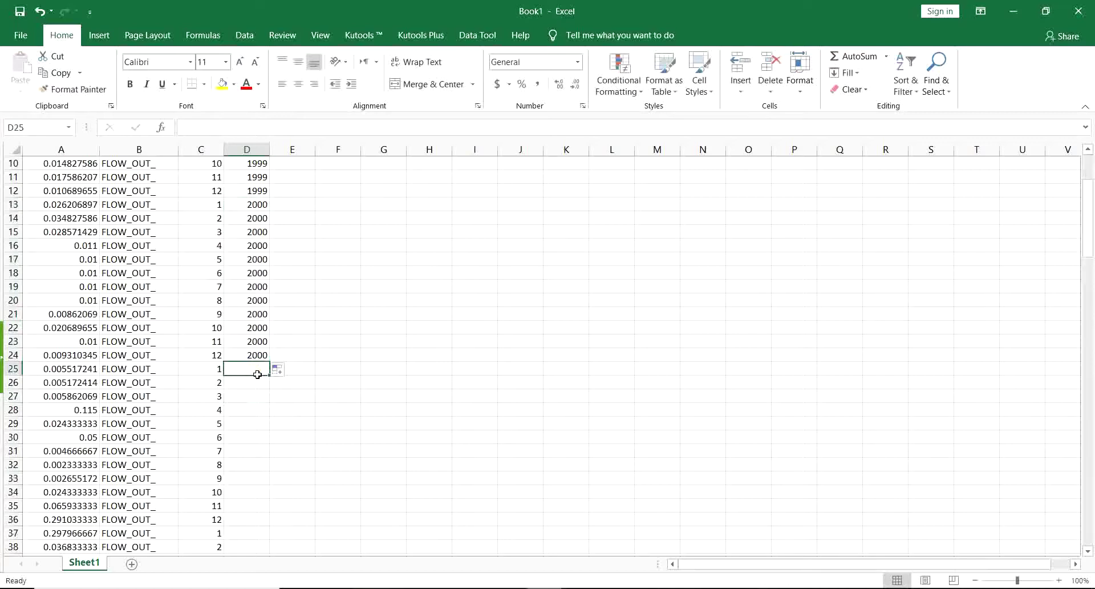
text(2001)
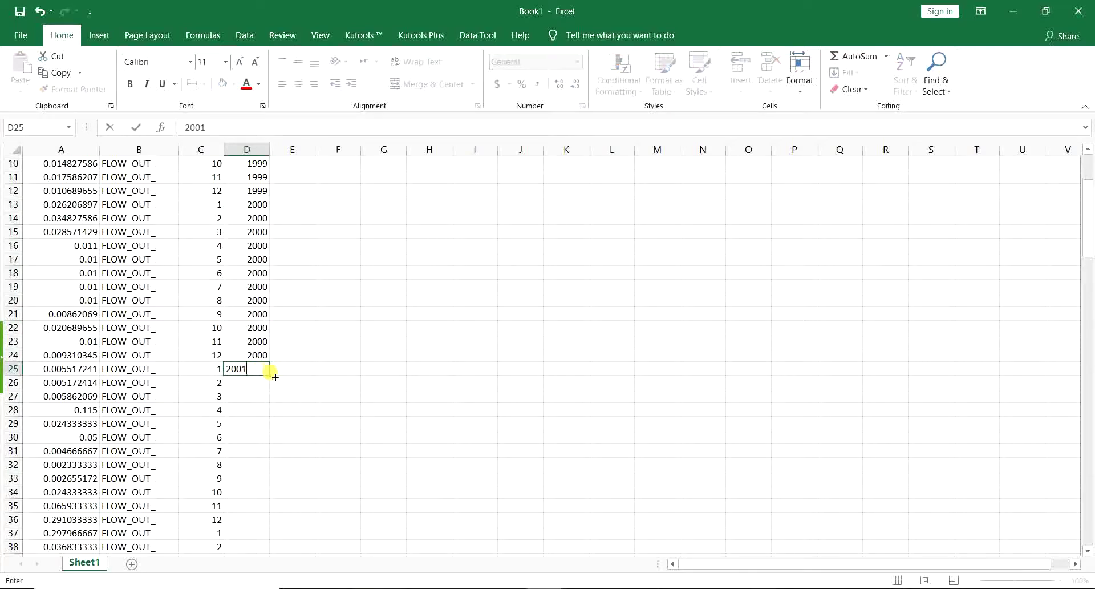
drag(275, 377, 252, 521)
- Fill 2009 down D121:D132 and 2010 down D133:D144
scroll(252, 419, down, 6)
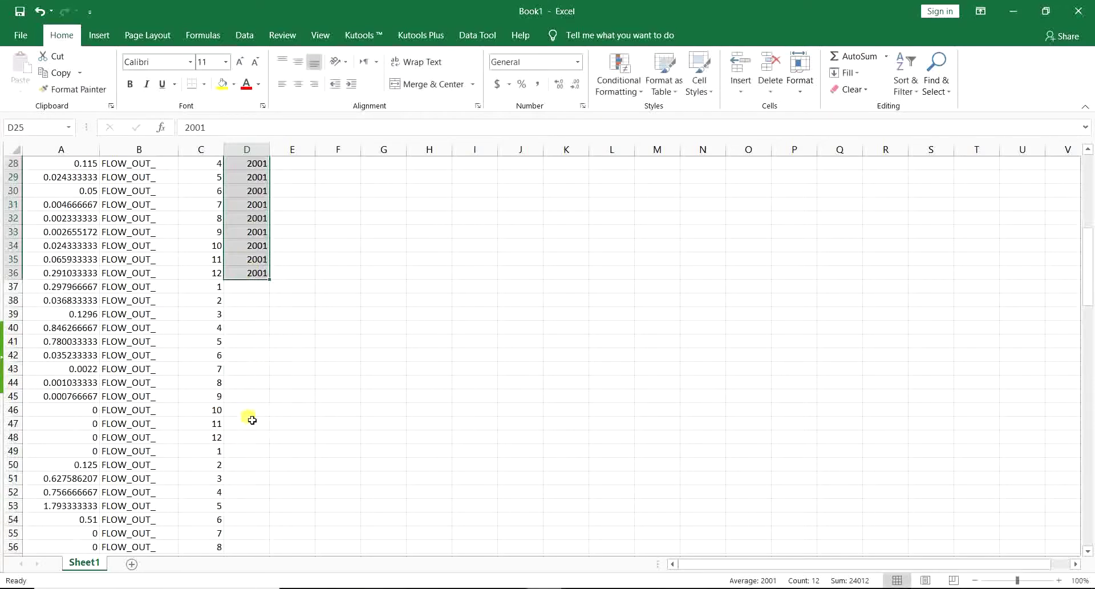
scroll(252, 418, down, 3)
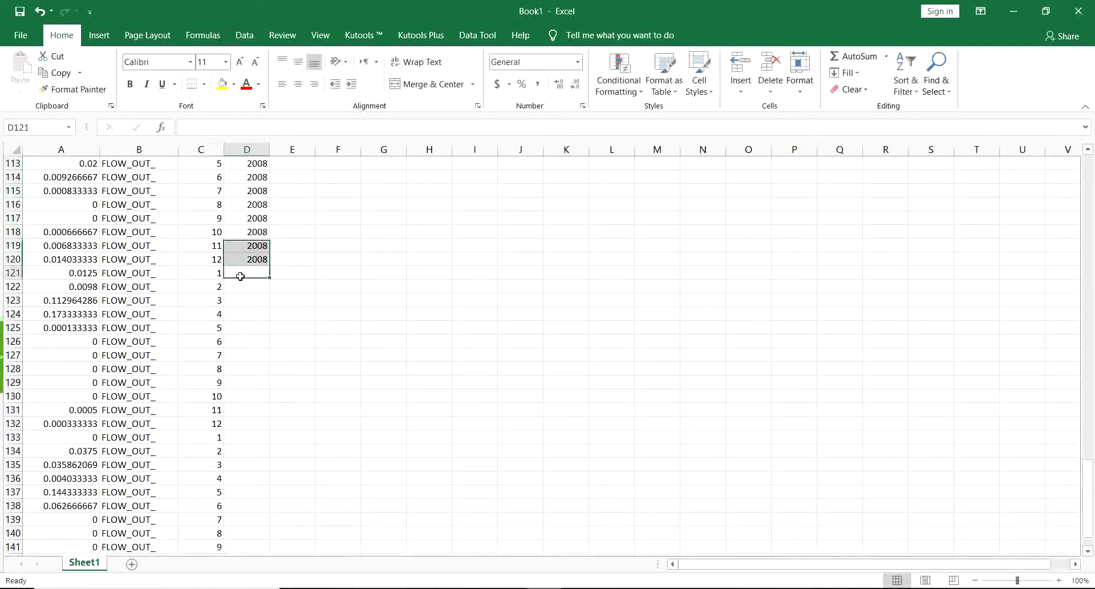
click(241, 276)
text(20090)
key(BackSpace)
drag(275, 281, 280, 432)
click(249, 438)
text(2010)
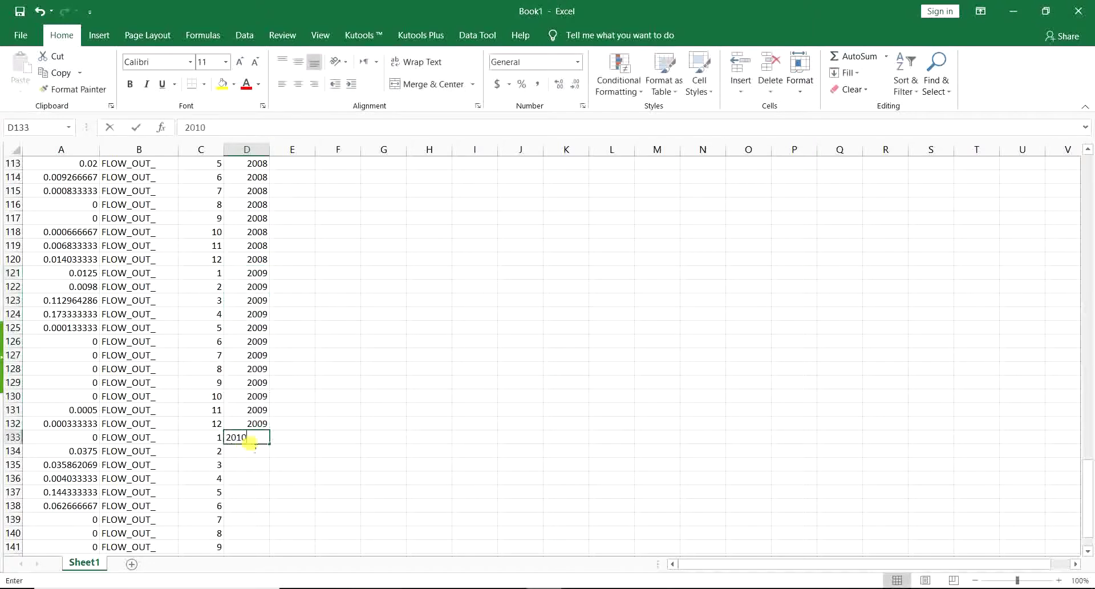
drag(269, 444, 258, 547)
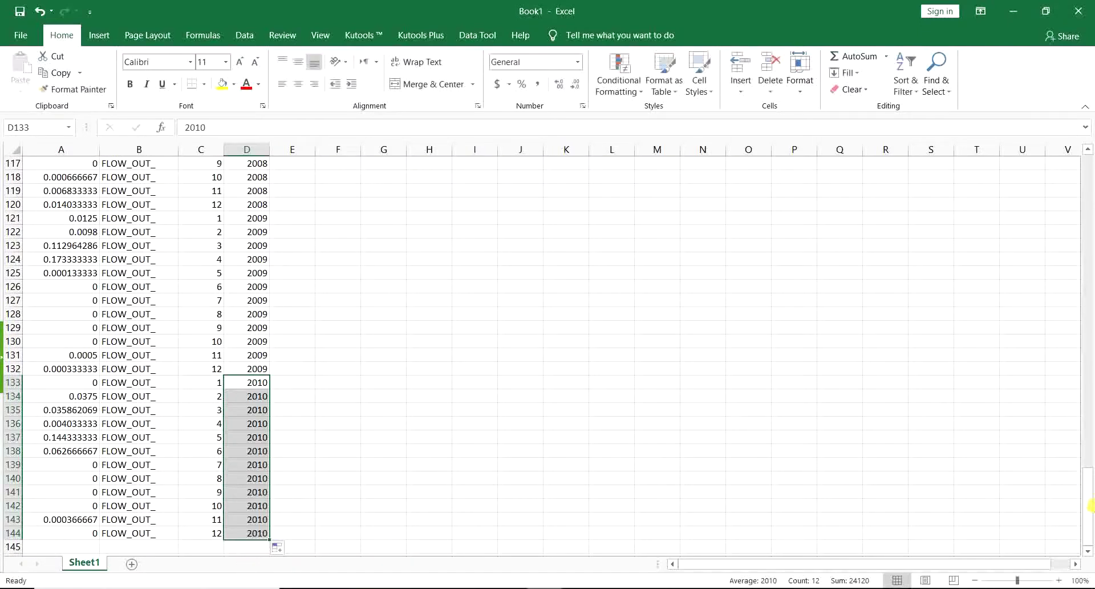
drag(1090, 505, 1093, 261)
drag(1092, 323, 865, 196)
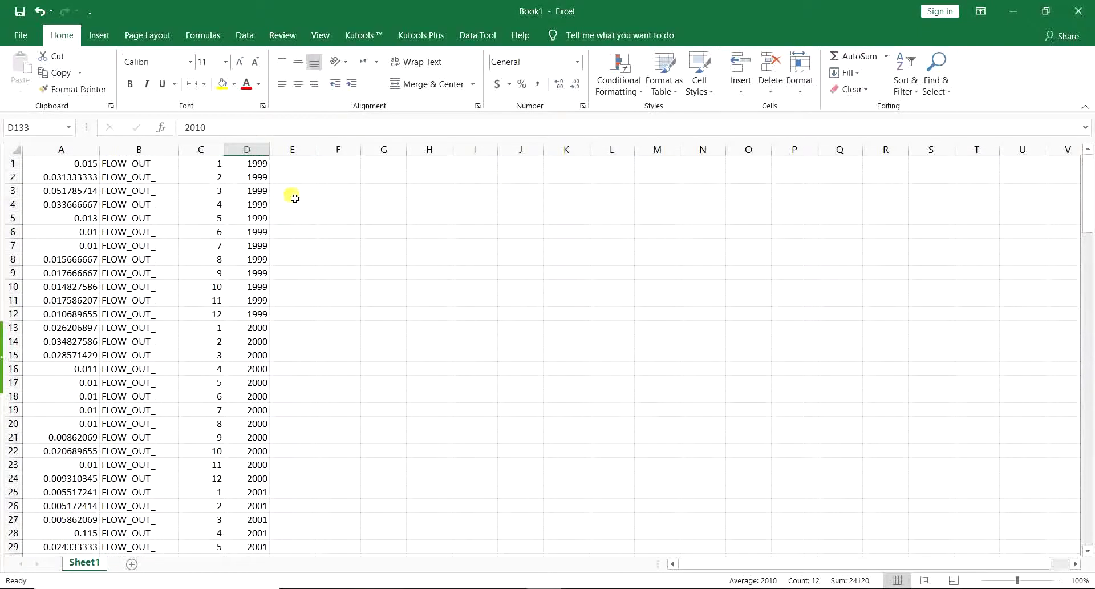
- Fill column E with underscores down to row 144 and widen column F
click(294, 163)
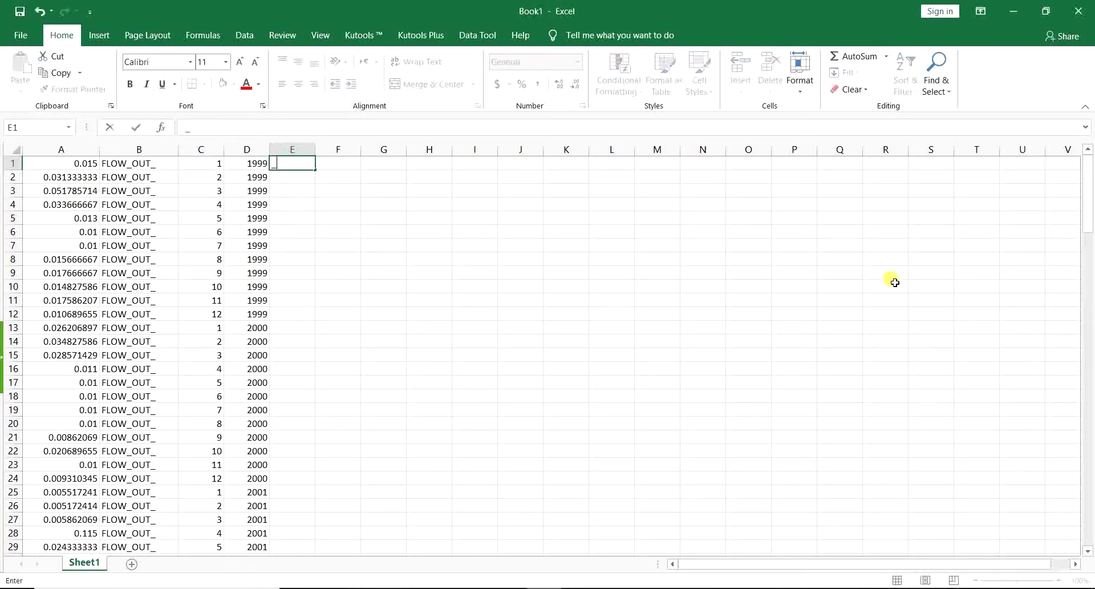
key(ctrl+Return)
double_click(315, 170)
click(336, 176)
click(343, 166)
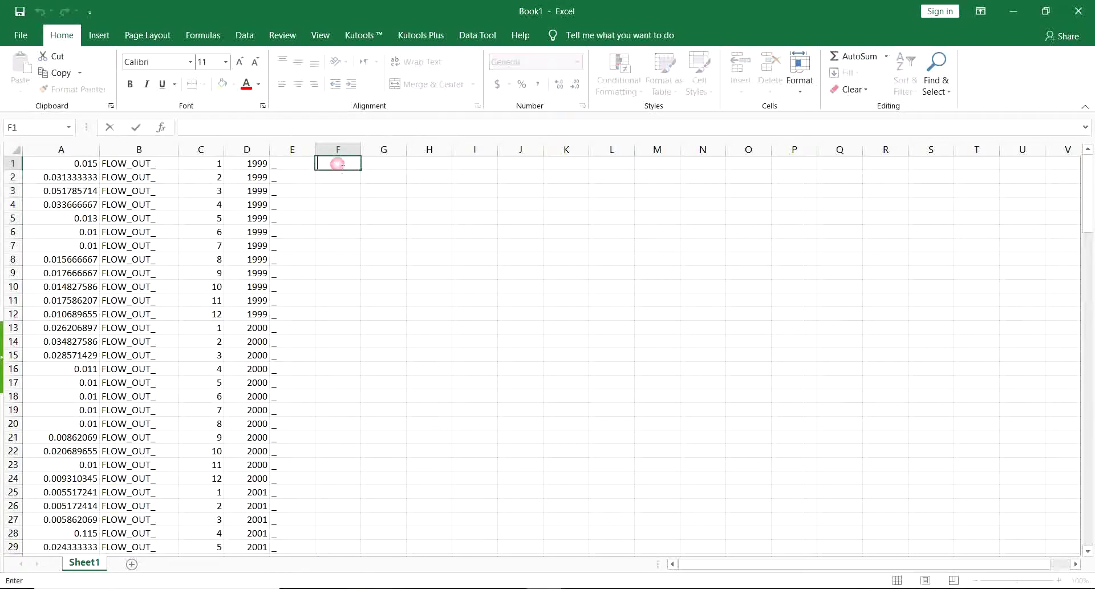
key(ctrl+Return)
double_click(361, 169)
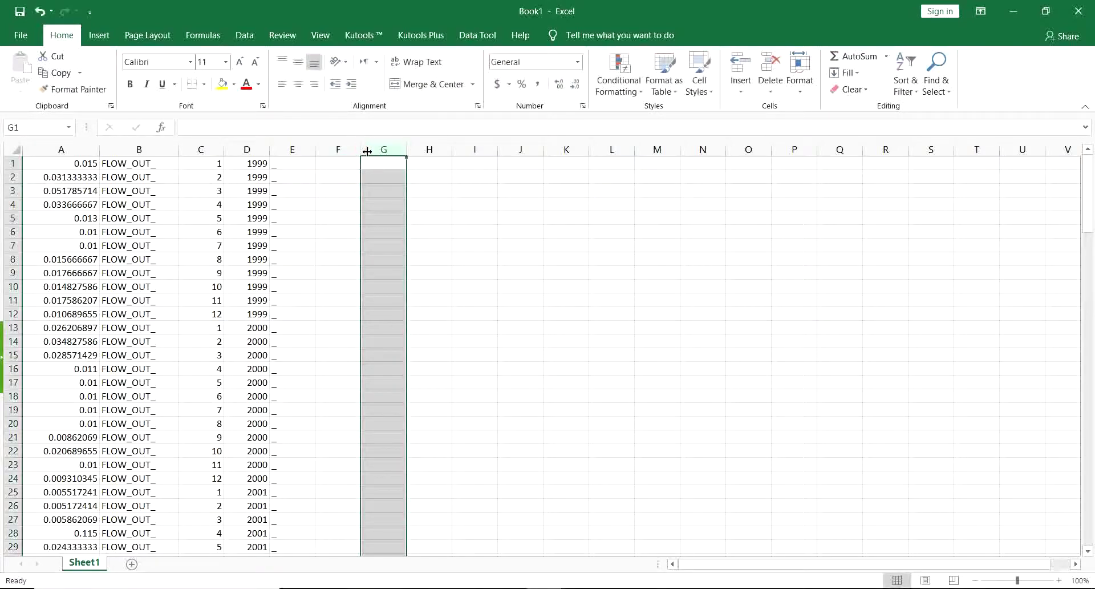
click(347, 162)
drag(365, 150, 383, 149)
- Enter =CONCATENATE(B1,C1,E1,D1) in F1 and fill the FLOW_OUT labels down all 144 rows
click(359, 162)
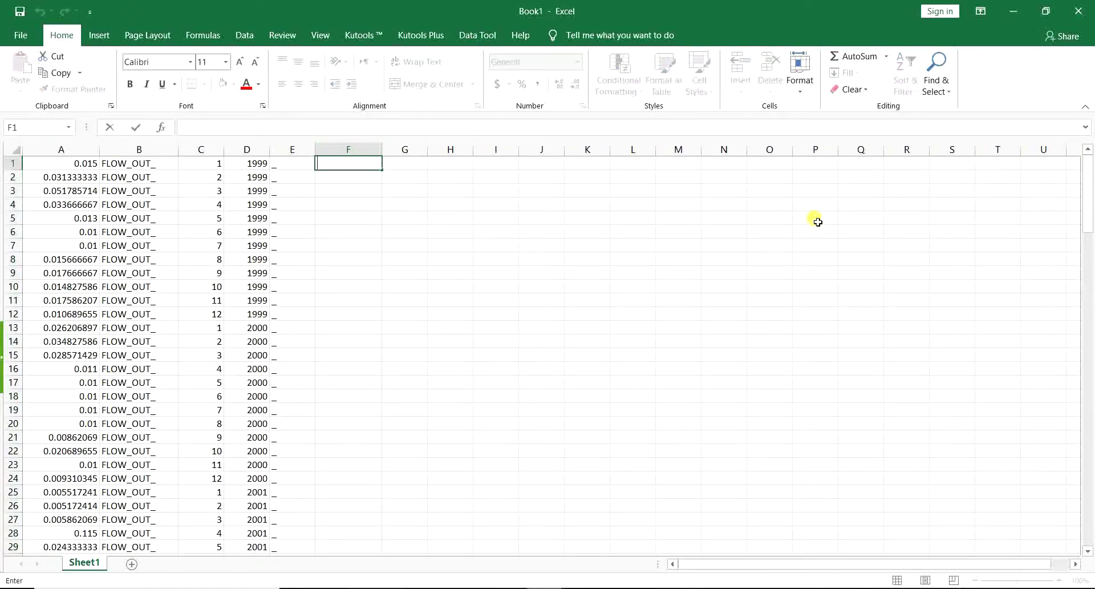
text(conc)
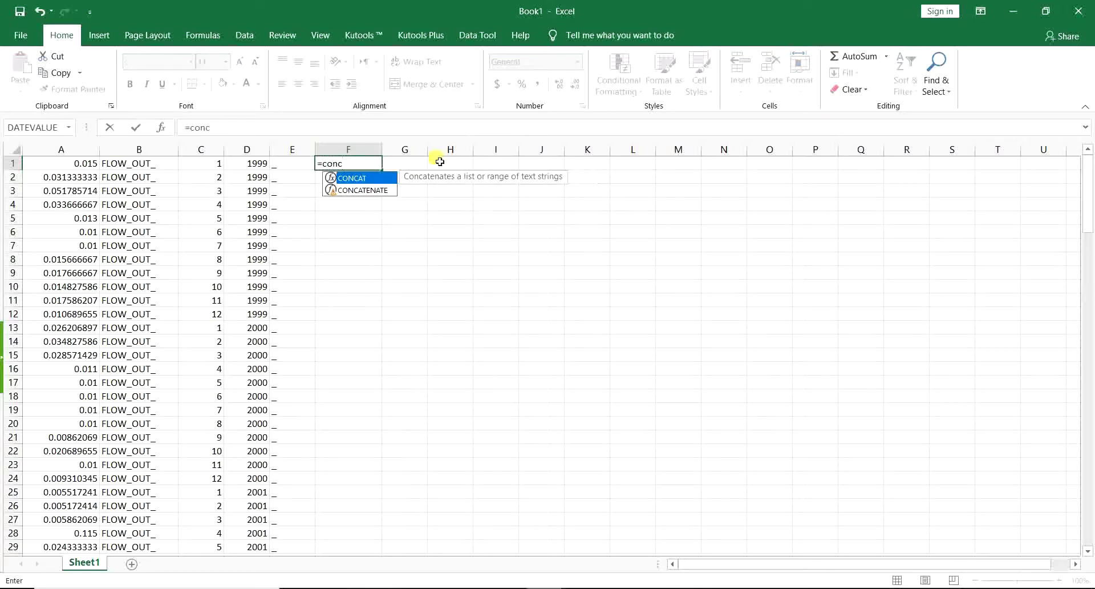
double_click(374, 191)
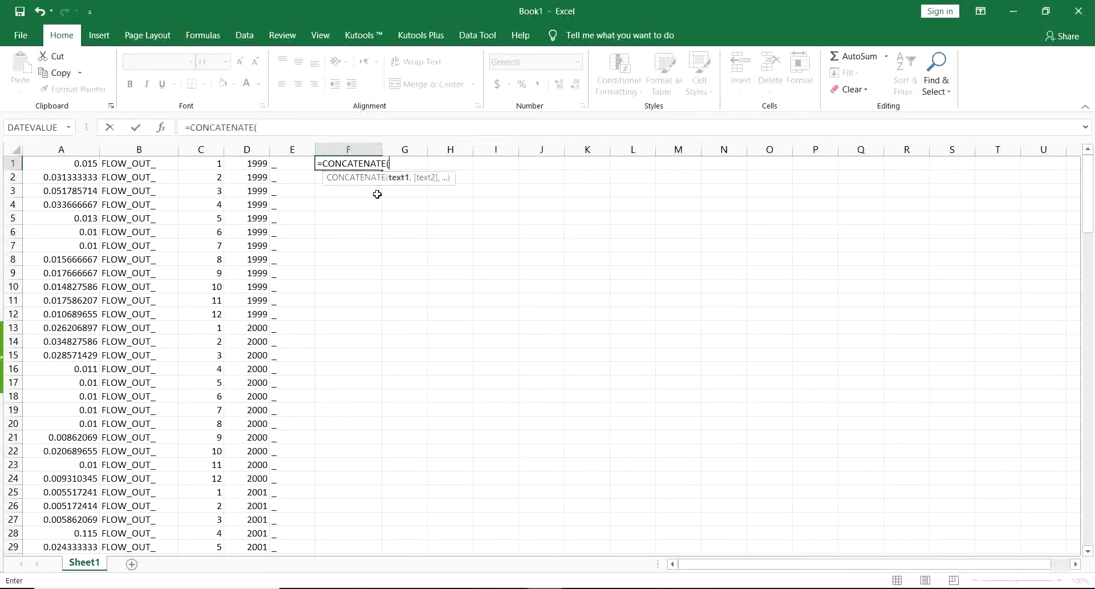
click(126, 165)
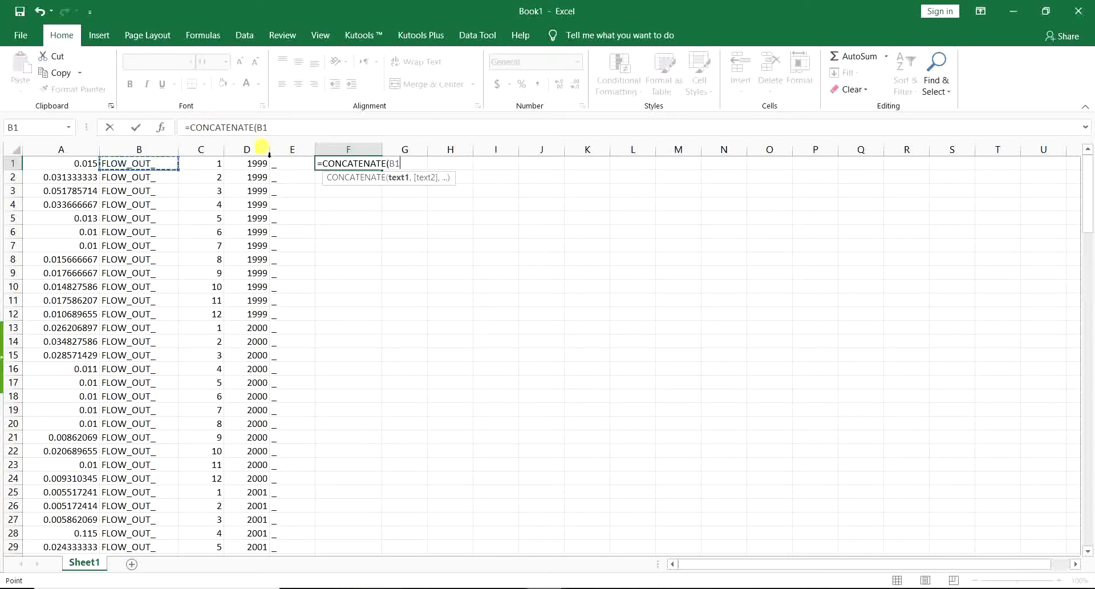
text(,)
click(218, 169)
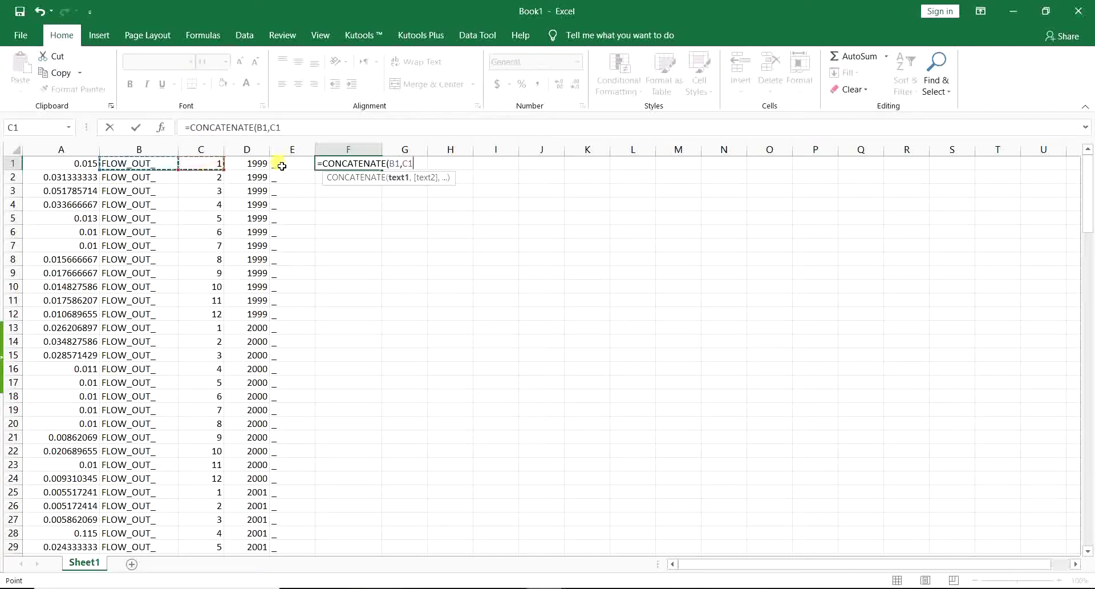
text(,)
click(282, 166)
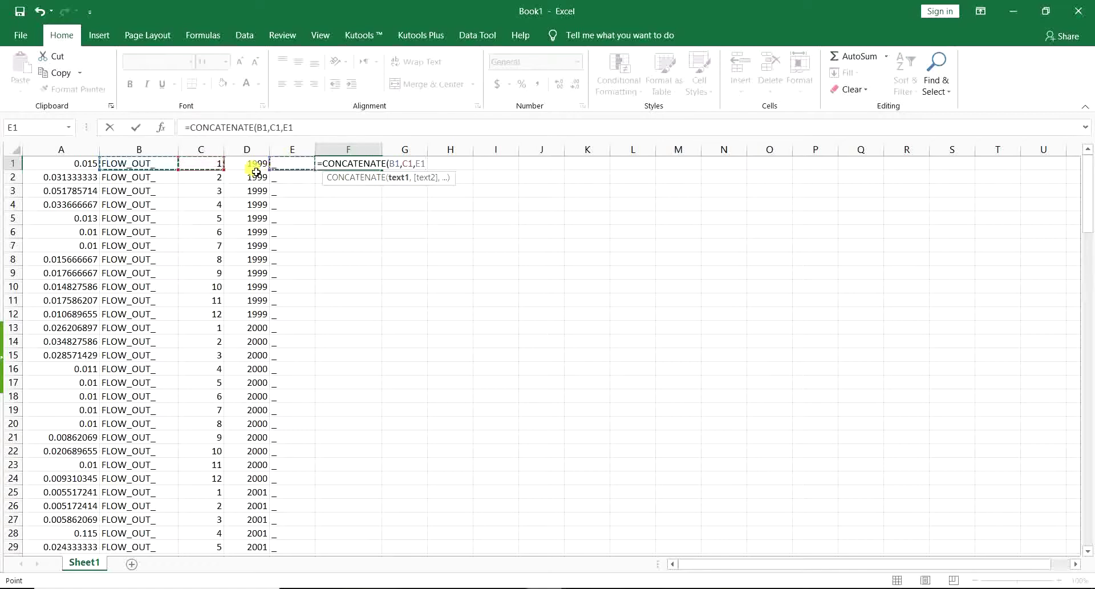
text(,)
click(256, 169)
text())
key(Return)
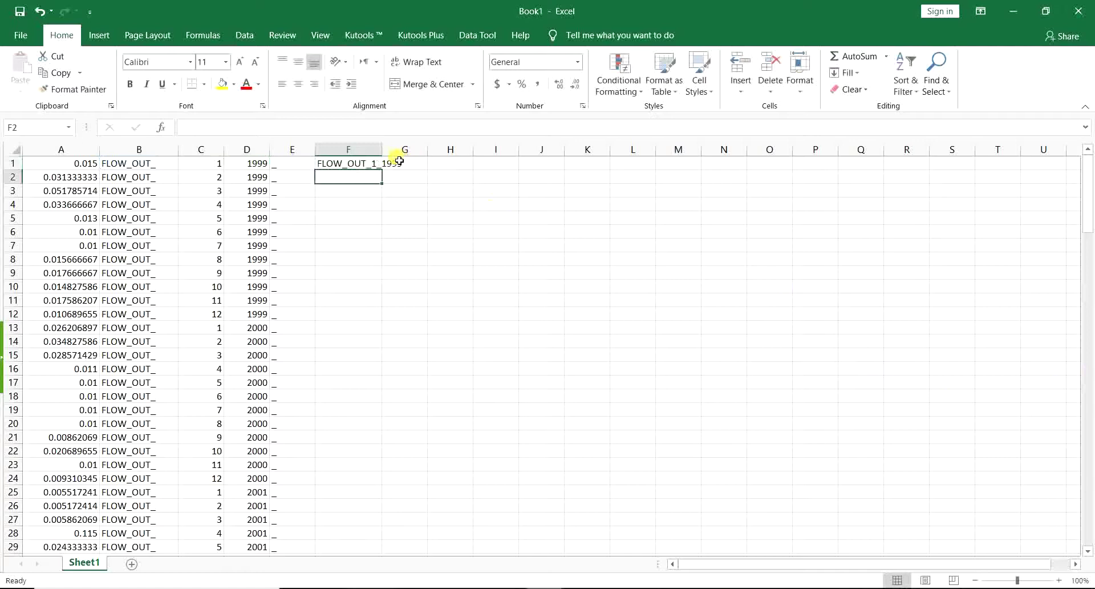
drag(382, 149, 416, 149)
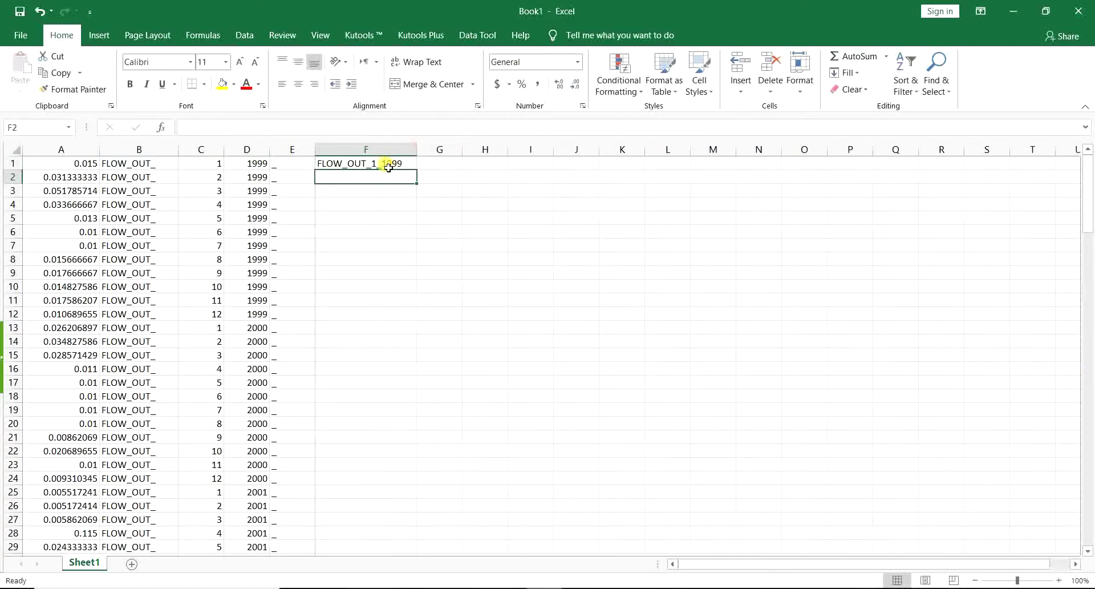
click(386, 165)
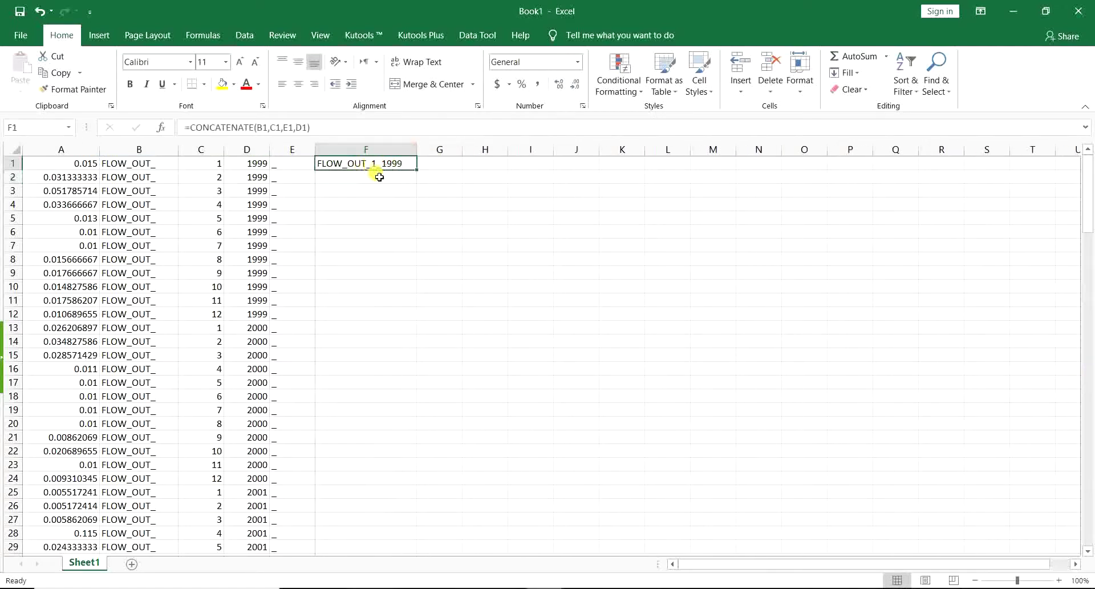
double_click(421, 172)
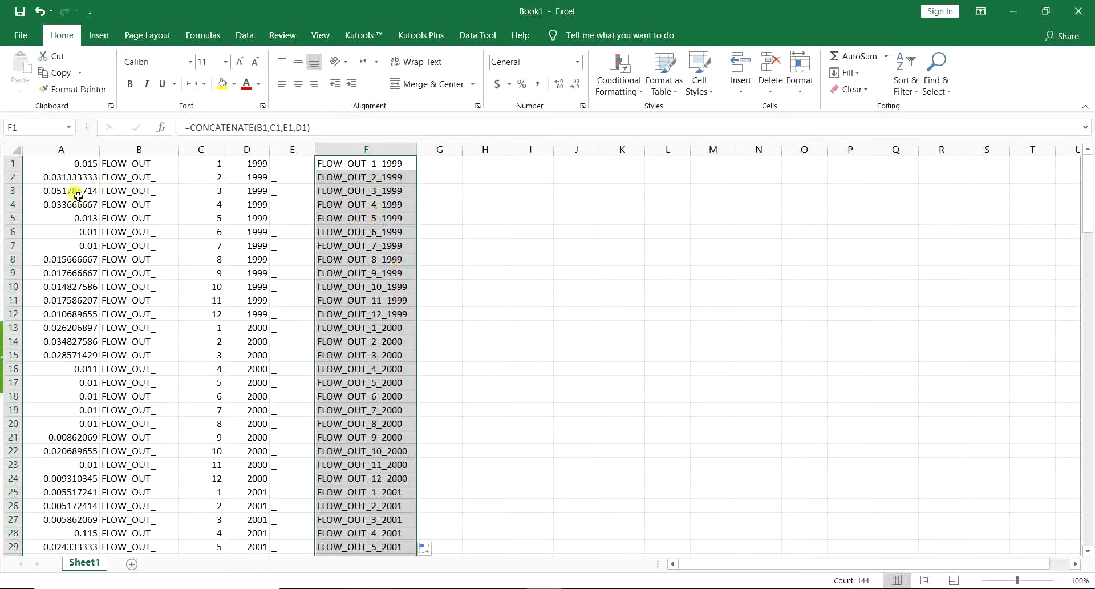
- Copy the flow values from column A into column G beside the FLOW_OUT labels
click(68, 177)
click(74, 149)
key(ctrl+c)
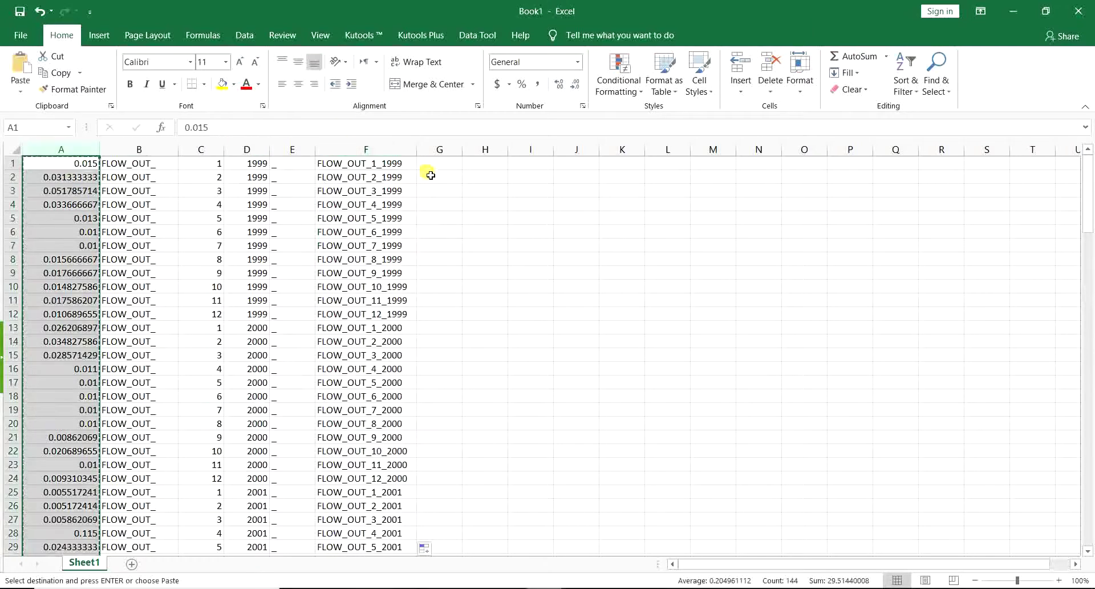
click(440, 150)
key(ctrl+v)
click(1073, 483)
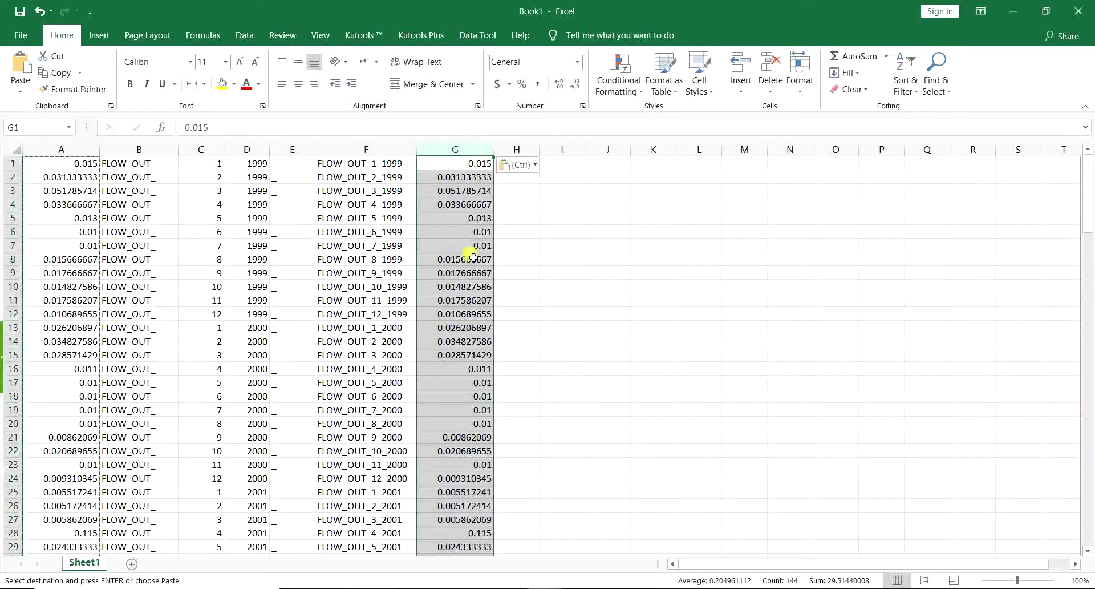
click(399, 180)
drag(363, 166, 473, 542)
key(ctrl+v)
click(380, 260)
scroll(447, 468, up, 6)
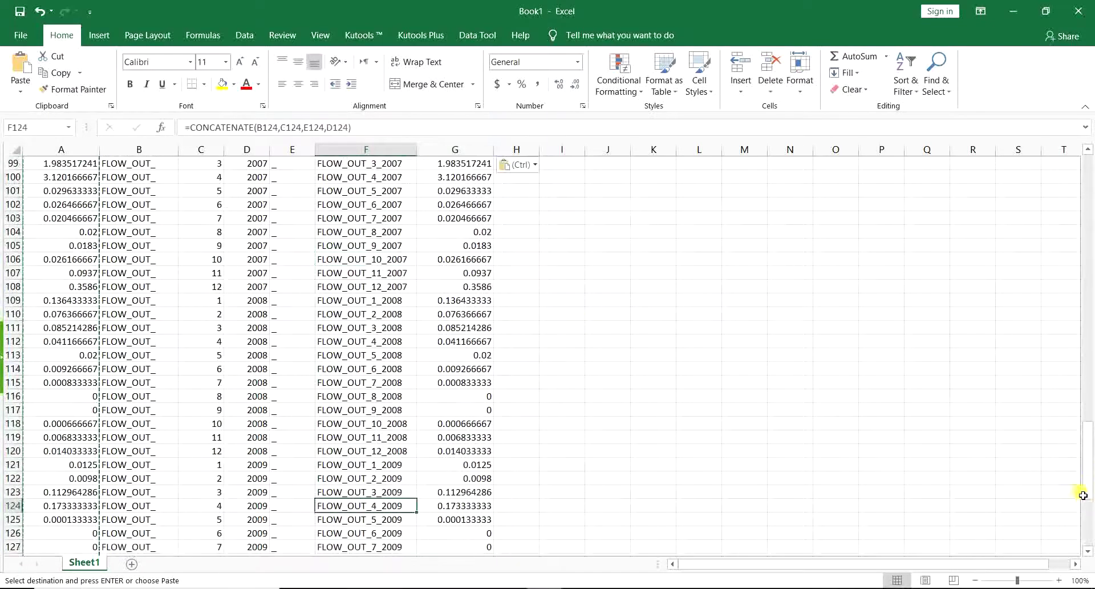
drag(1083, 472, 1091, 233)
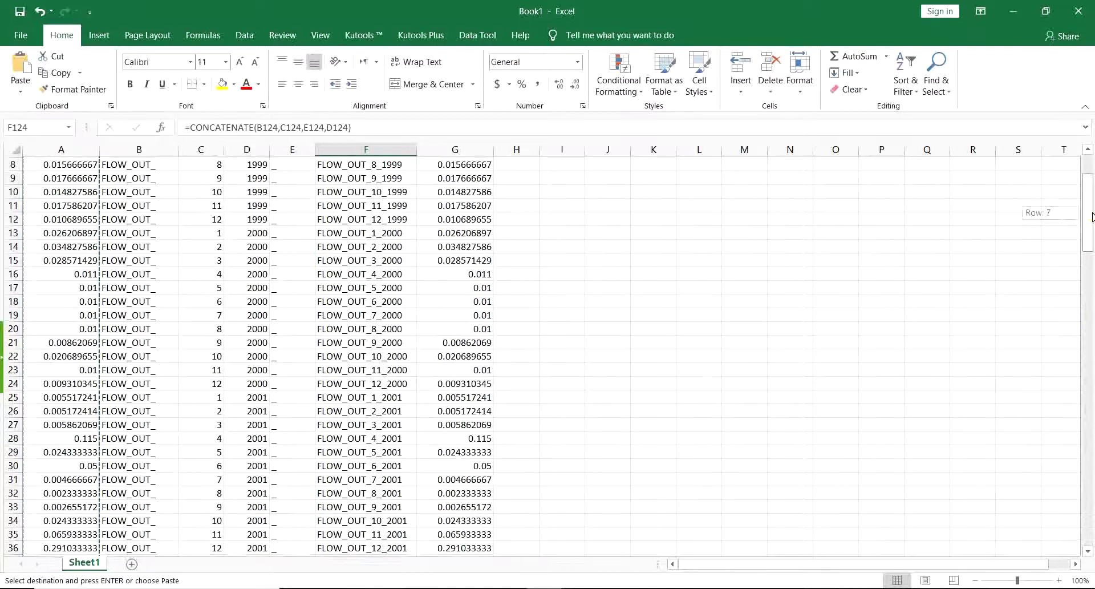
scroll(458, 201, up, 3)
- Insert an empty column before the FLOW_OUT labels in column F
double_click(297, 168)
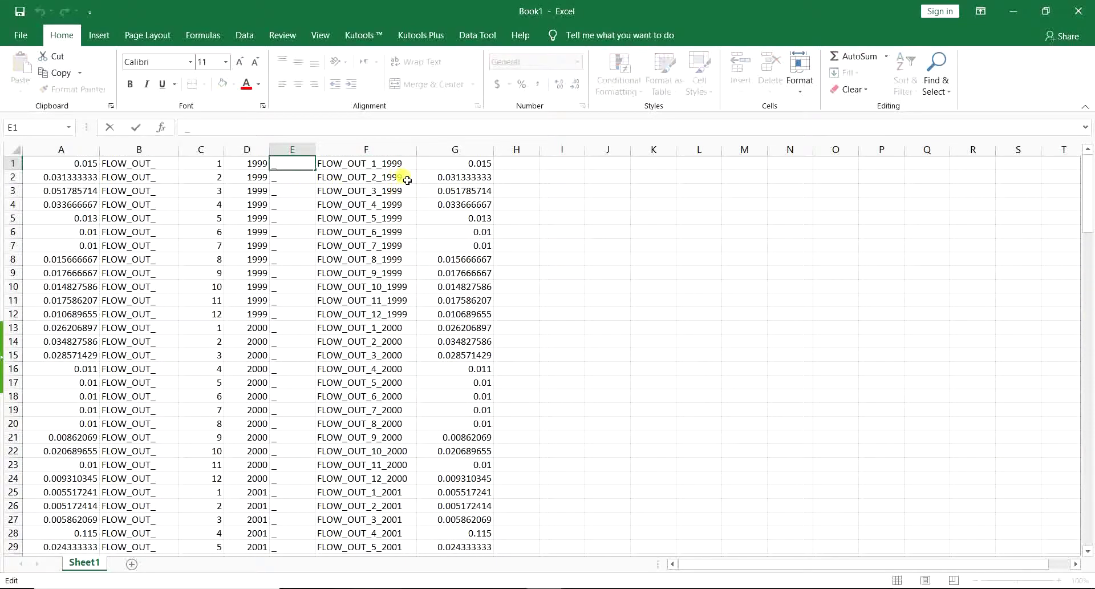
click(385, 150)
right_click(385, 150)
click(377, 254)
click(334, 180)
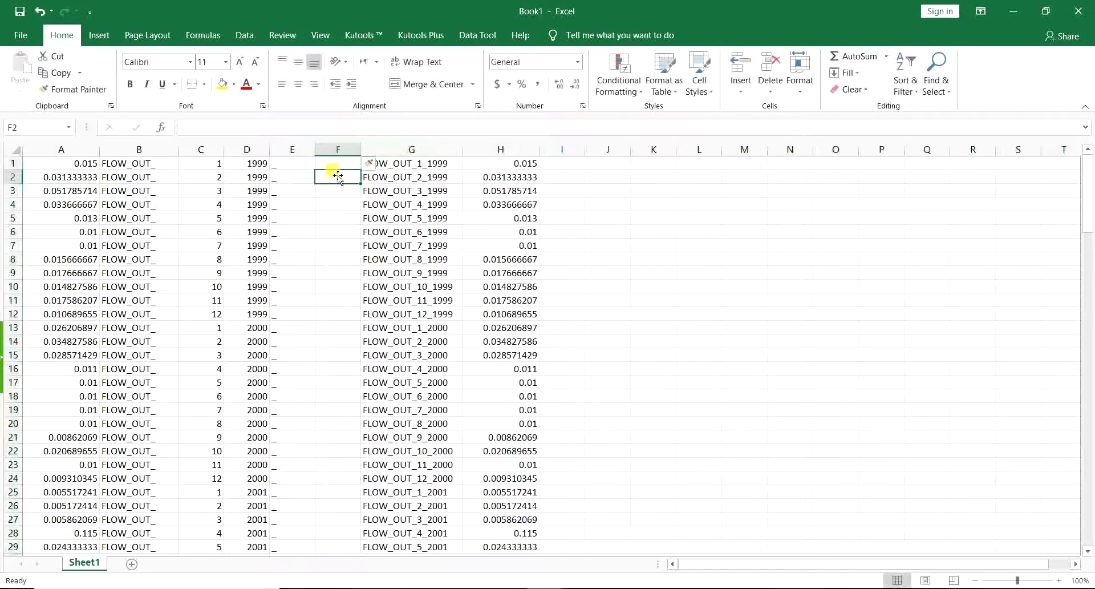
- Review the existing 1990 FLOW_OUT rows in Observed_rch.txt, then return to Excel cell F1
key(alt+Tab)
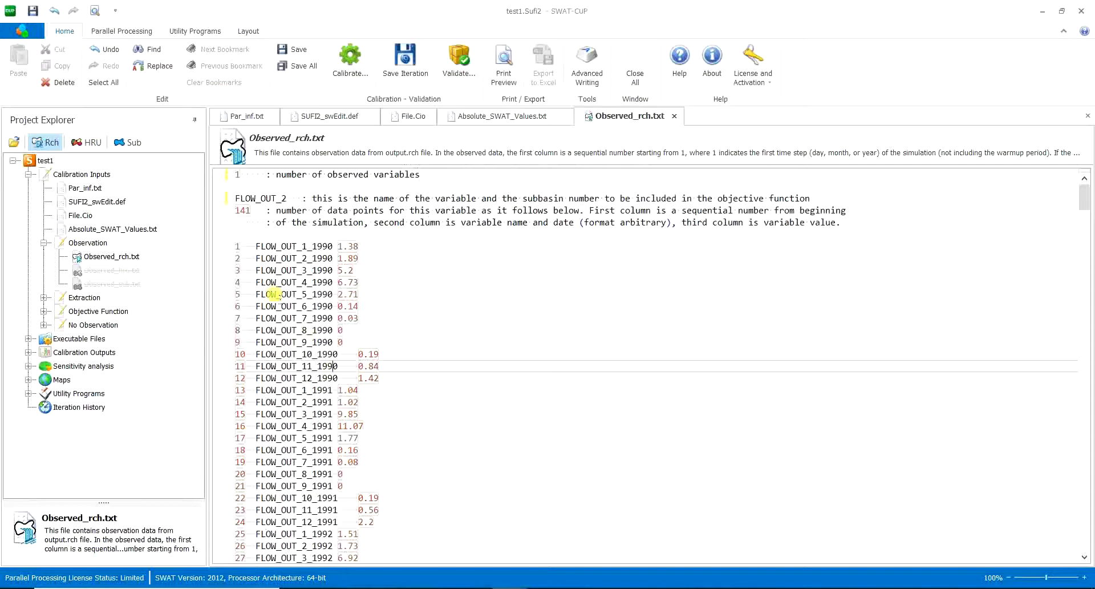
drag(242, 242, 237, 255)
scroll(239, 253, down, 13)
scroll(240, 251, up, 13)
click(245, 261)
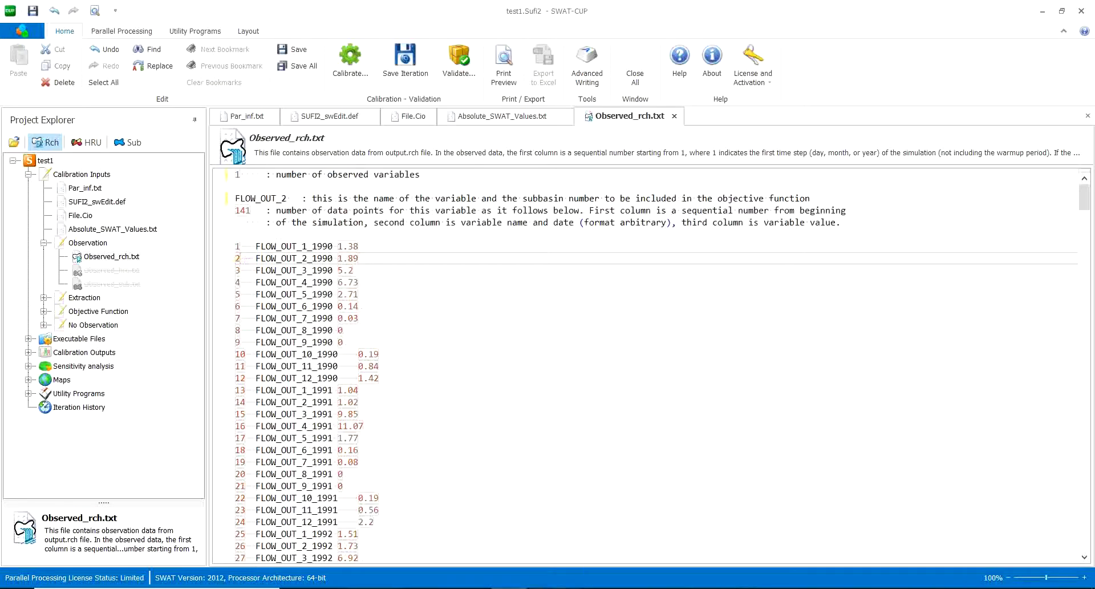
key(alt+Tab)
click(338, 164)
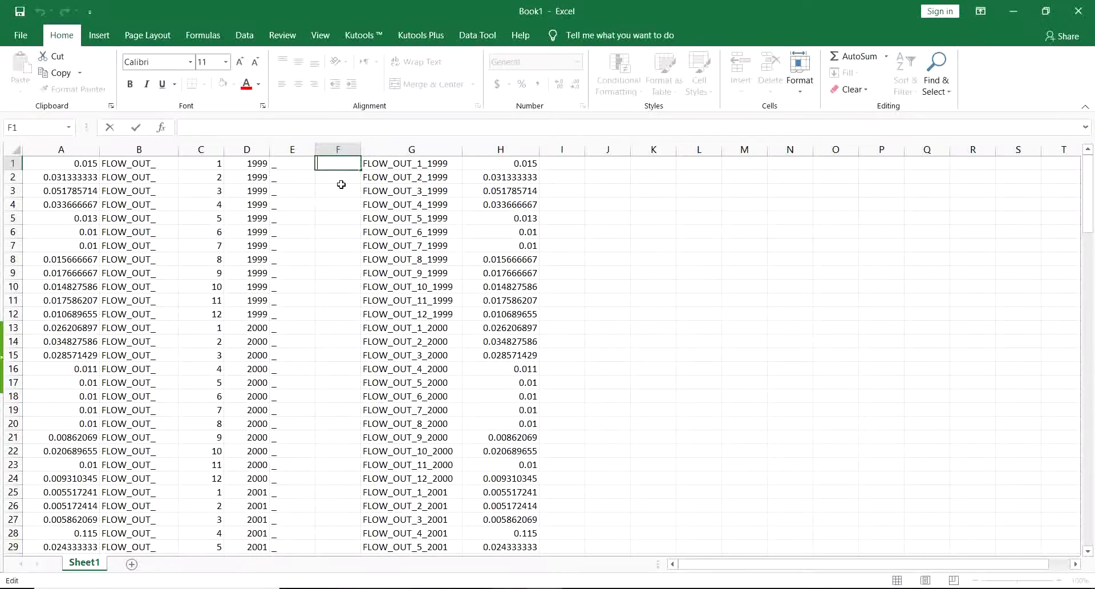
- Number column F from 1 to 144 as a fill series beside the labels
text(1)
drag(361, 170, 361, 303)
click(370, 315)
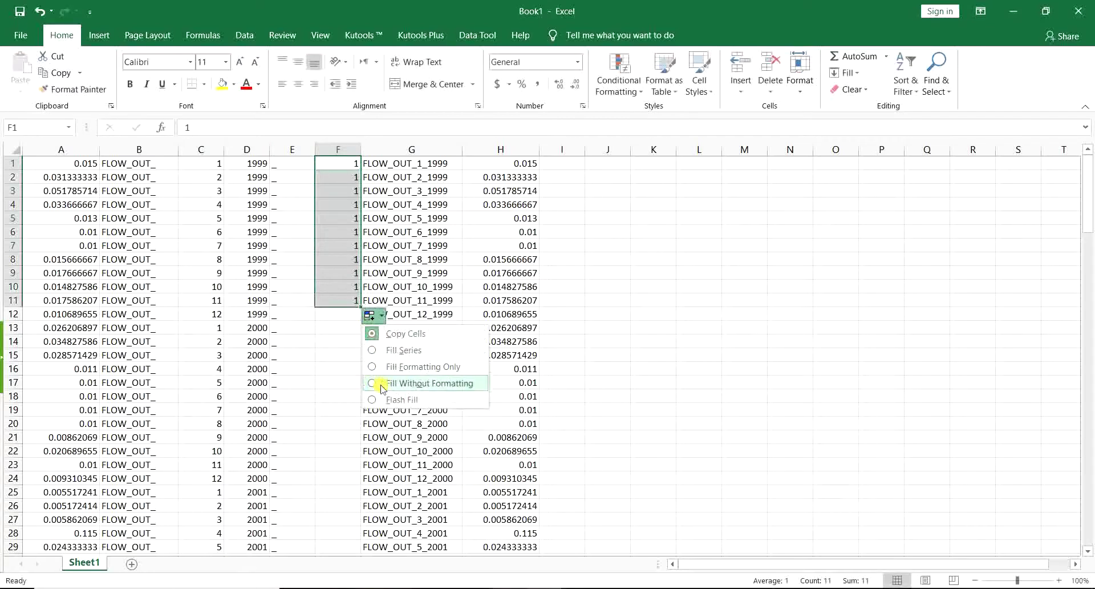
click(399, 350)
double_click(362, 308)
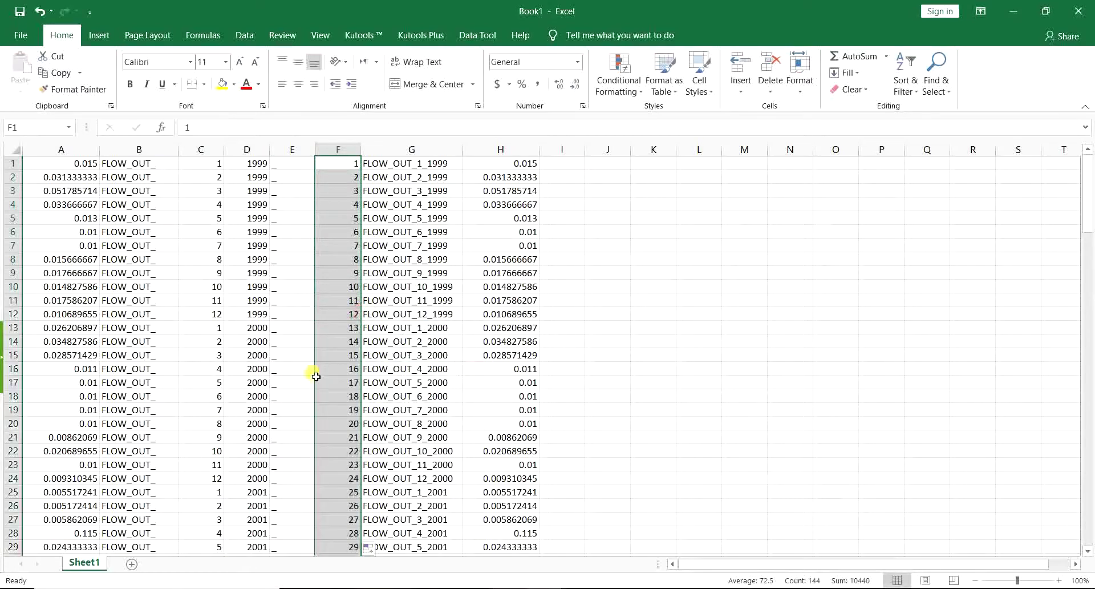
click(351, 360)
- Copy the numbered block F1:H144
click(344, 169)
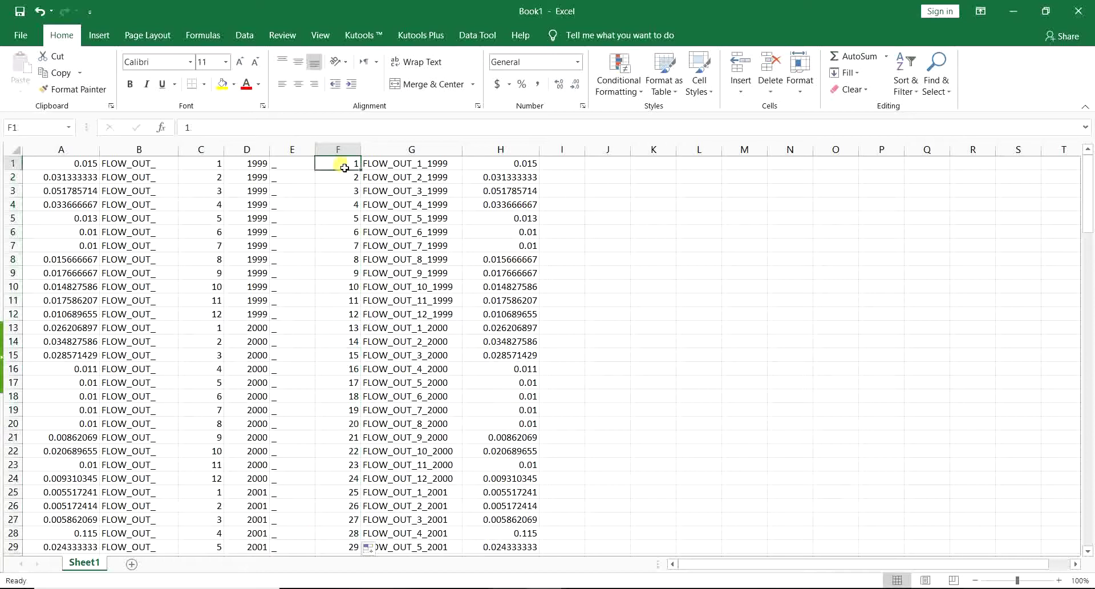
drag(345, 168, 517, 502)
key(ctrl+c)
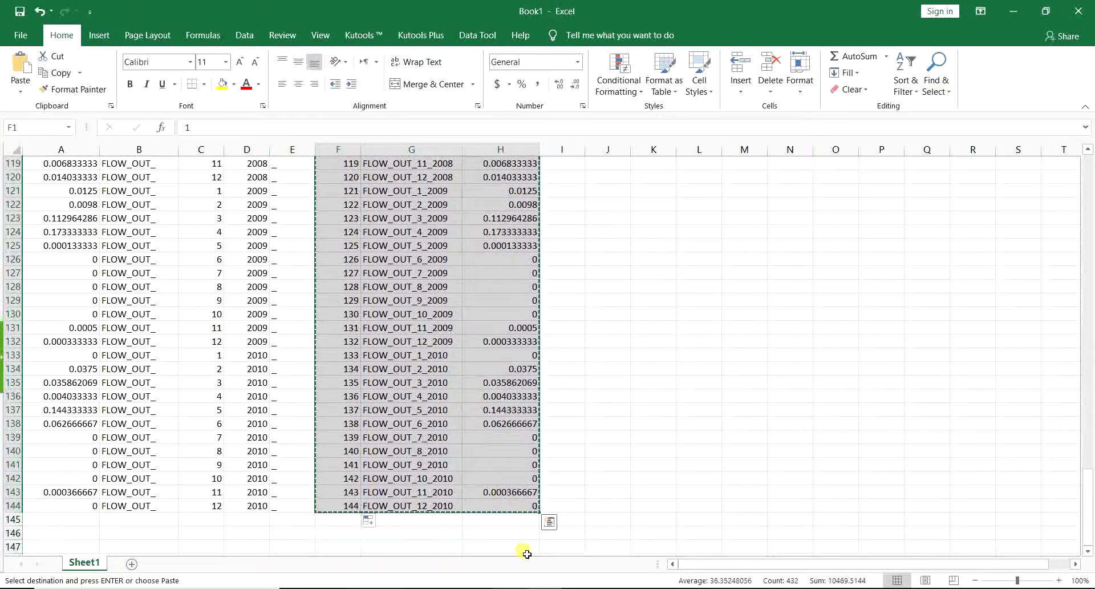
- Bring Observed_rch.txt back up and select its existing observation rows
key(super+d)
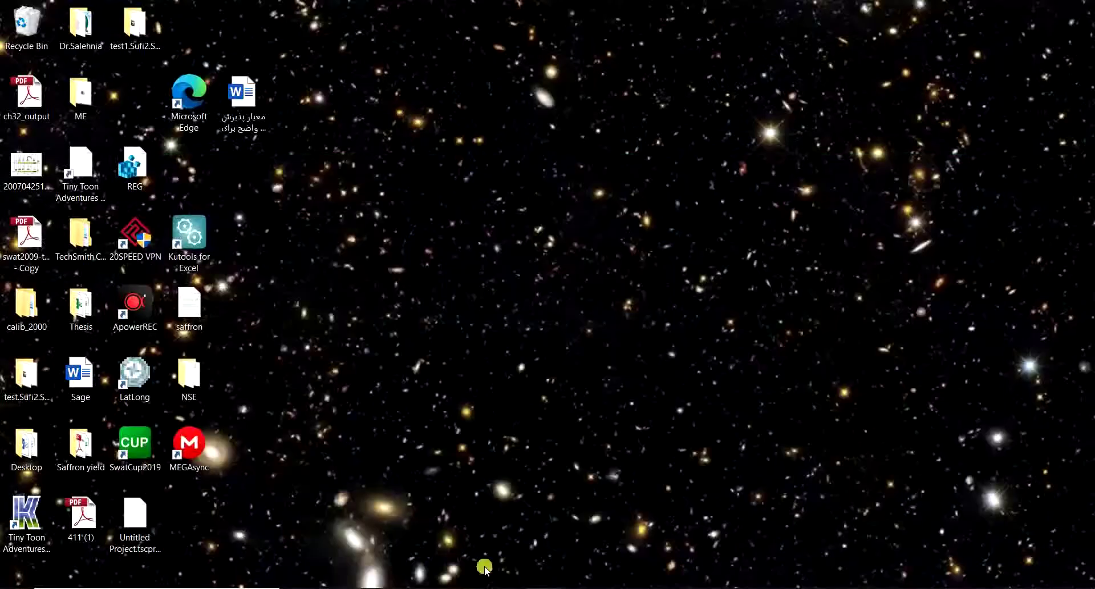
key(alt+Tab)
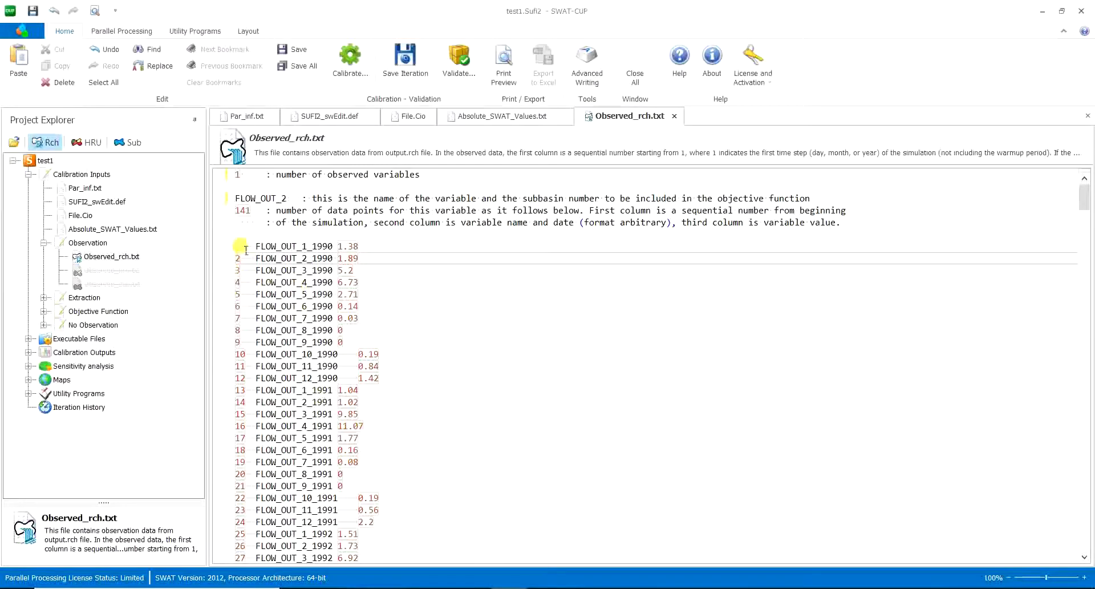
click(241, 239)
drag(242, 251, 359, 559)
key(ctrl+a)
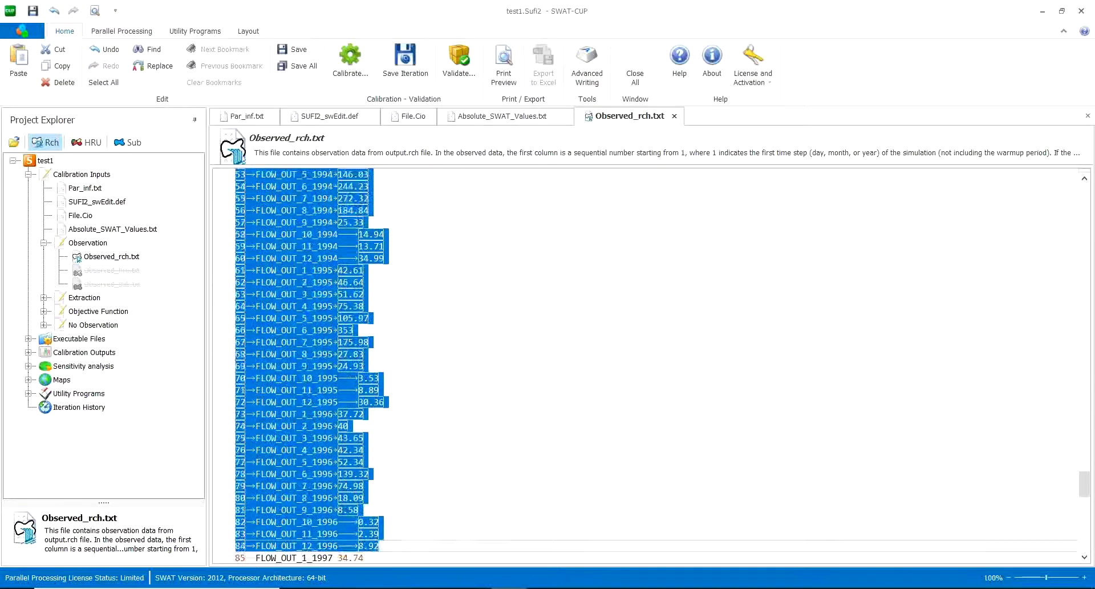
click(764, 295)
- Look through the FLOW_OUT_3 and later blocks, then return to the top of the file
drag(1085, 491, 1062, 182)
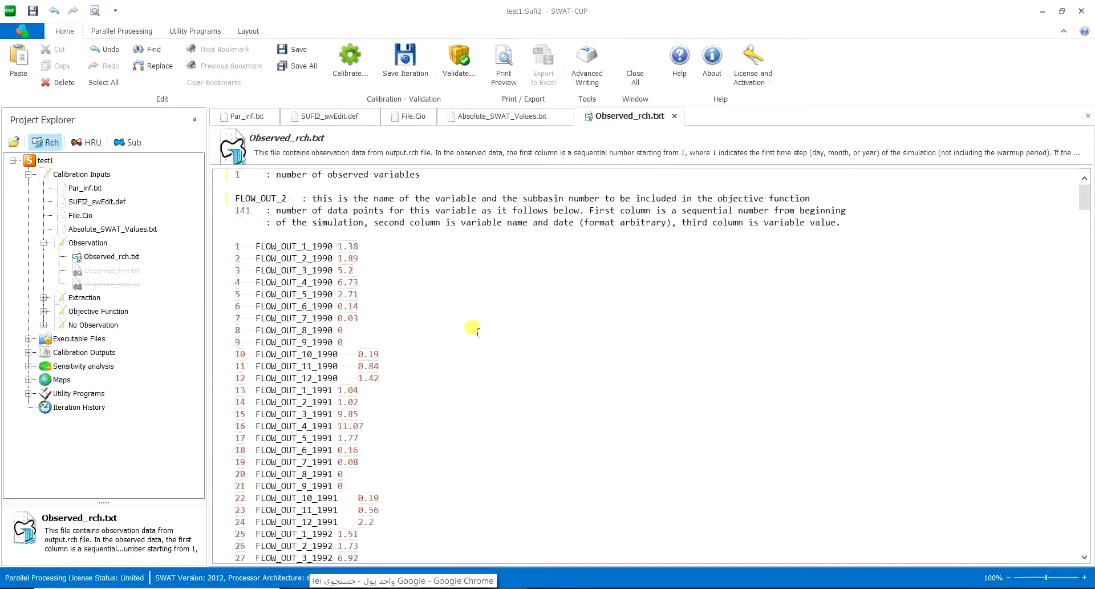
scroll(473, 328, down, 15)
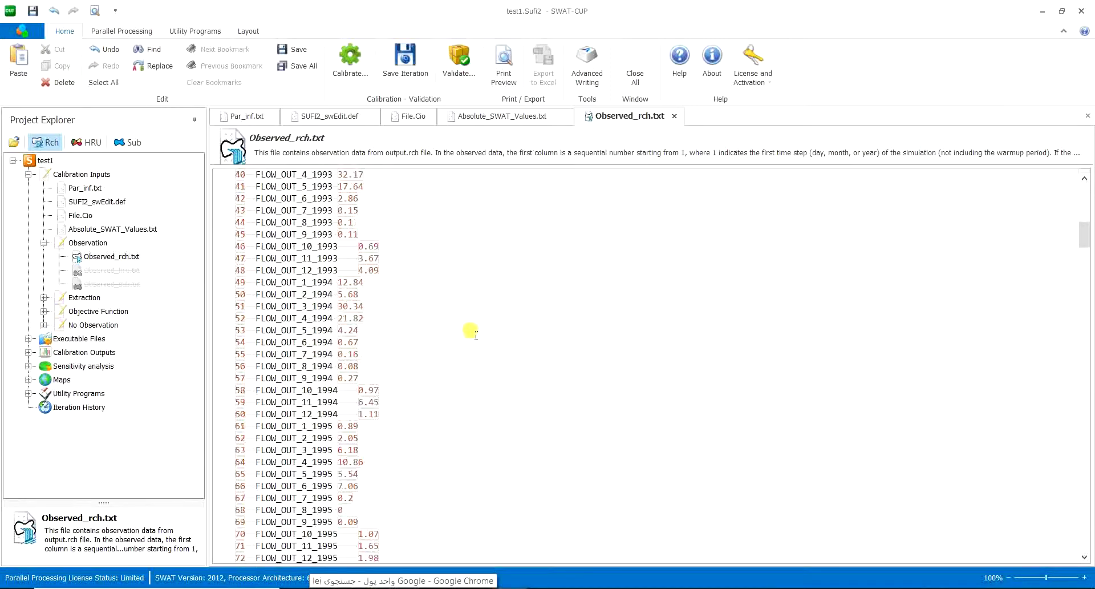
scroll(470, 331, down, 4)
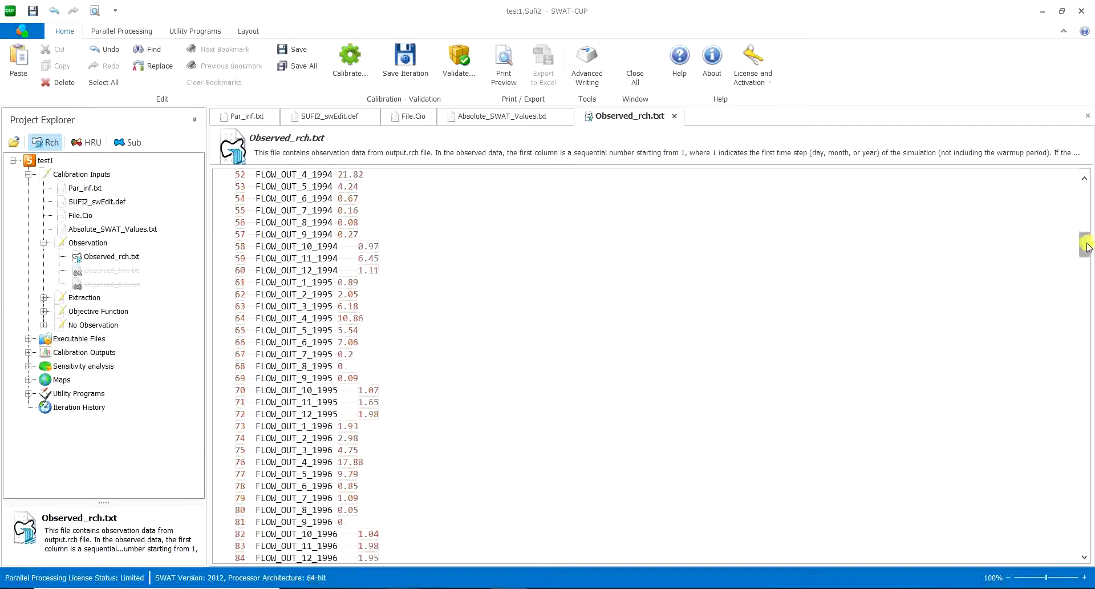
drag(1087, 246, 1084, 317)
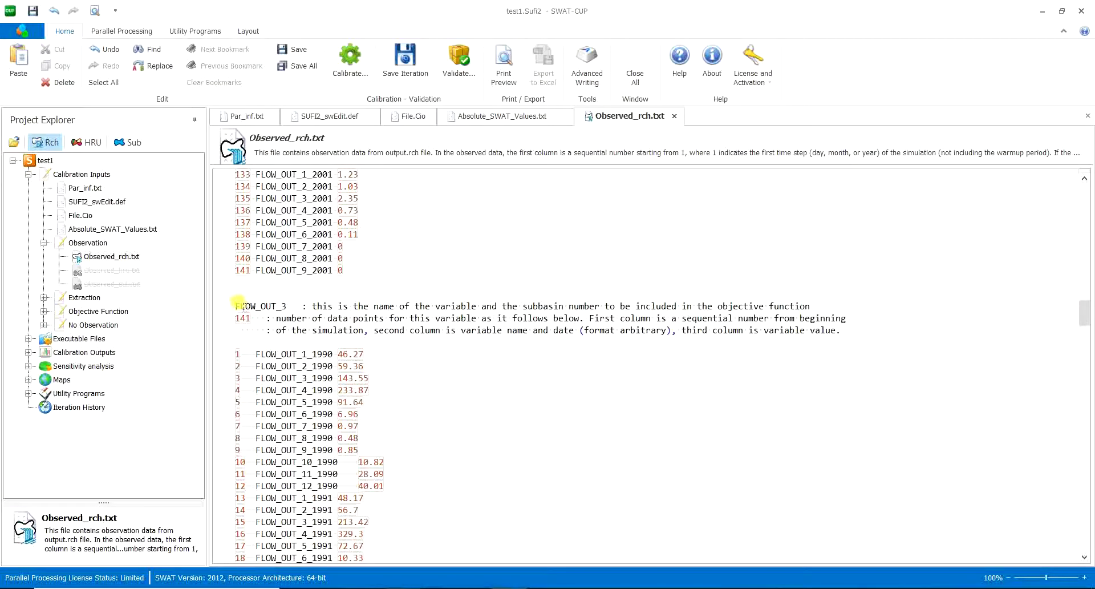
click(238, 305)
drag(238, 306, 329, 306)
click(348, 306)
drag(1083, 303, 1073, 183)
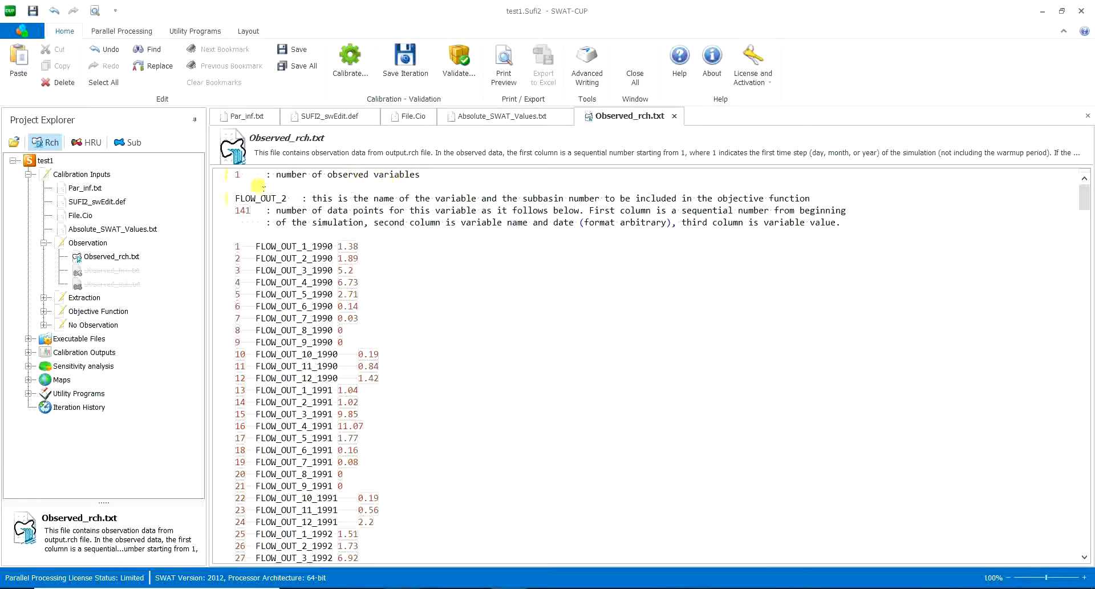
double_click(239, 174)
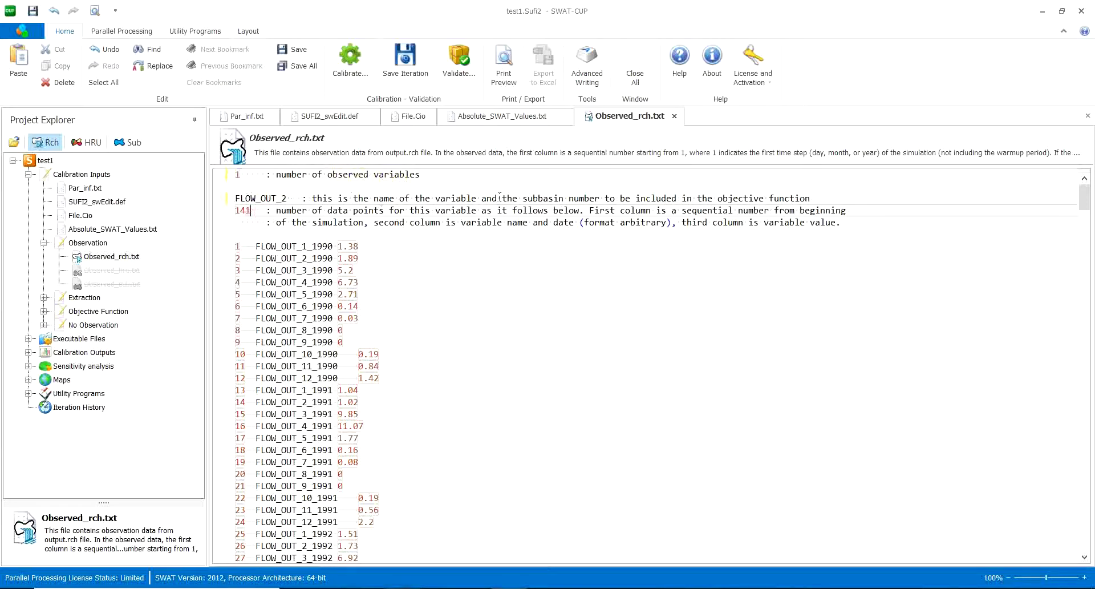
drag(1081, 196, 1075, 318)
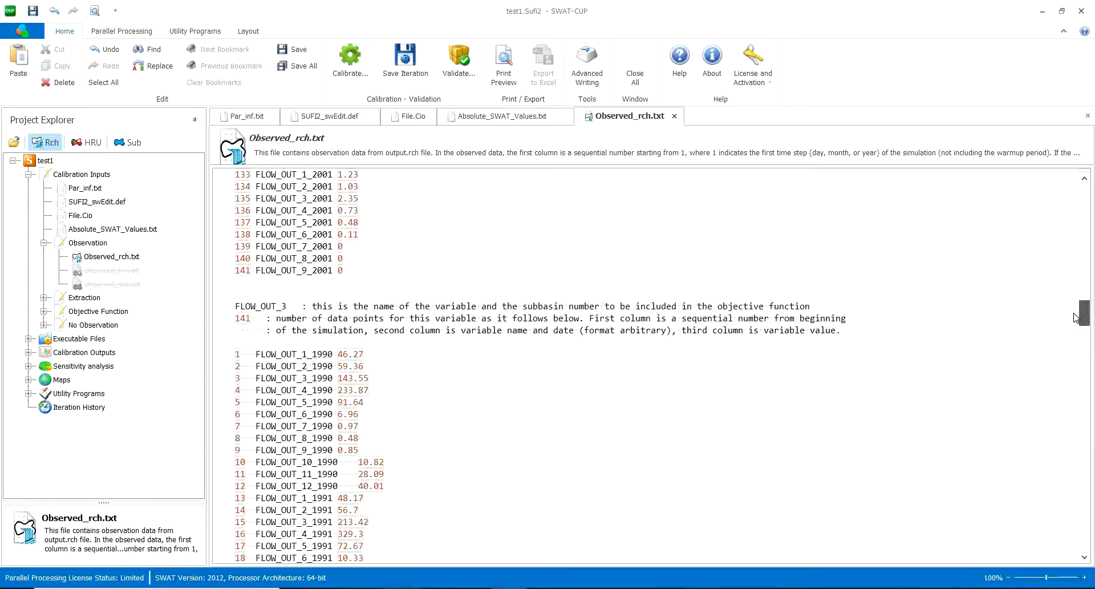
drag(1076, 318, 1090, 565)
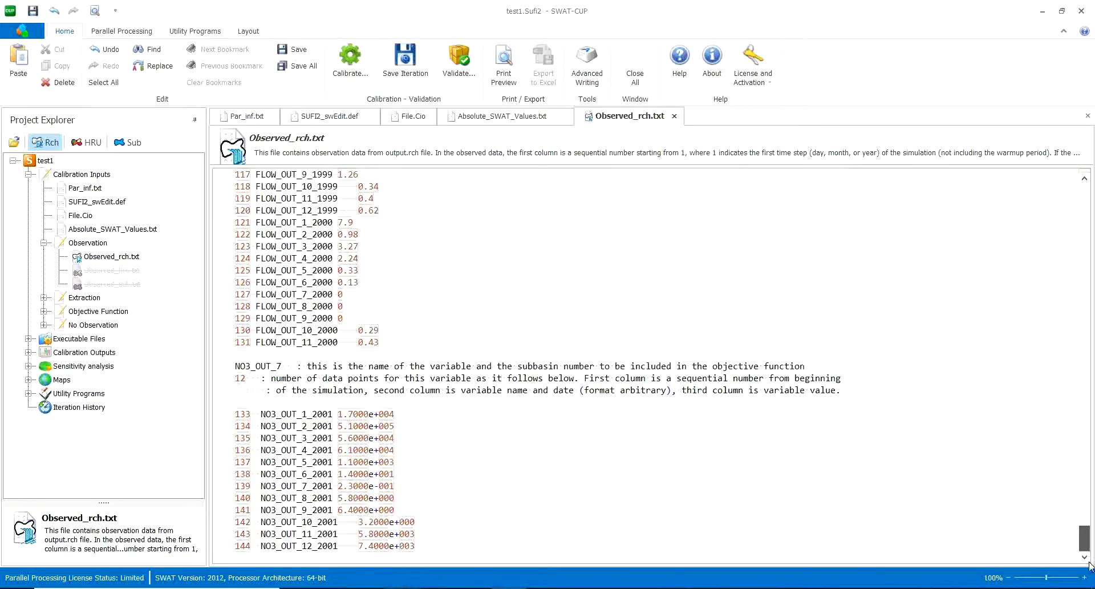
click(290, 366)
drag(1084, 540, 1084, 194)
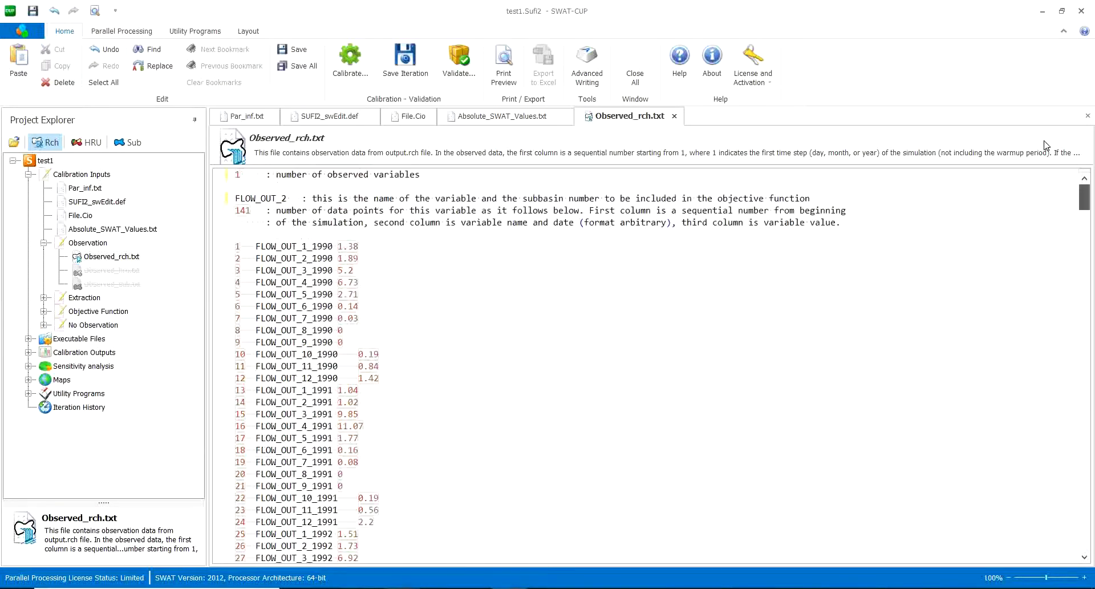
- Replace the old observation rows with the copied Excel rows, starting FLOW_OUT_1_1999 0.015
click(236, 252)
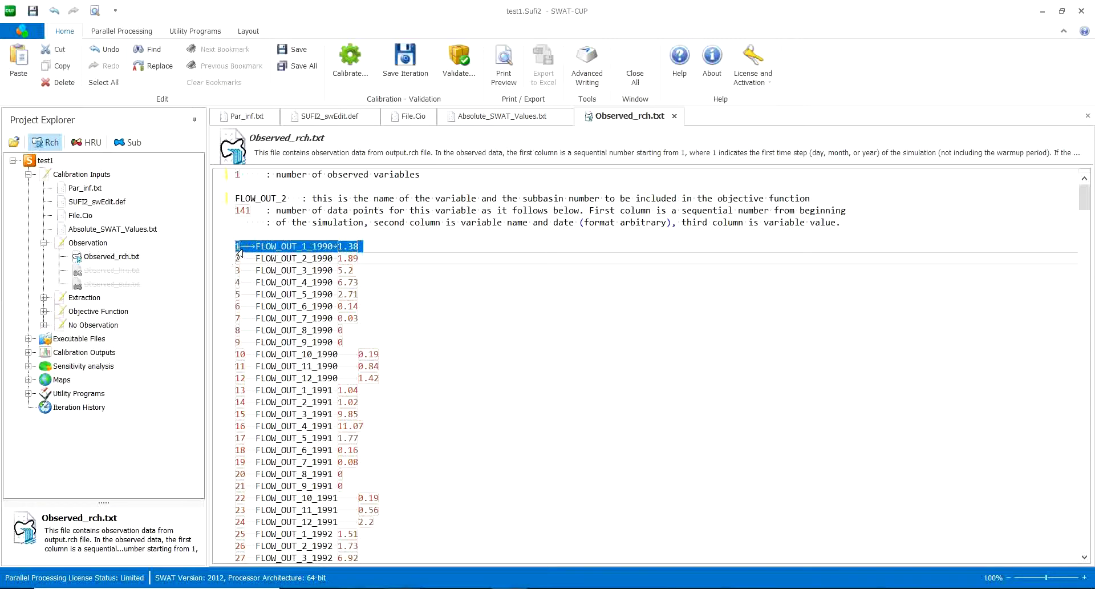
drag(239, 252, 240, 568)
key(Delete)
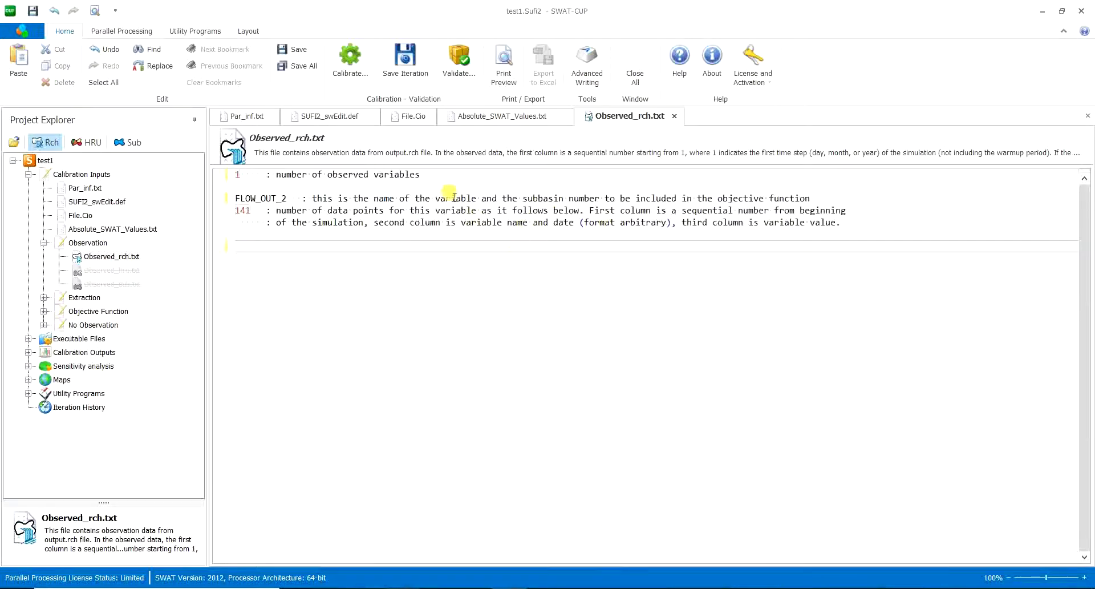
key(ctrl+v)
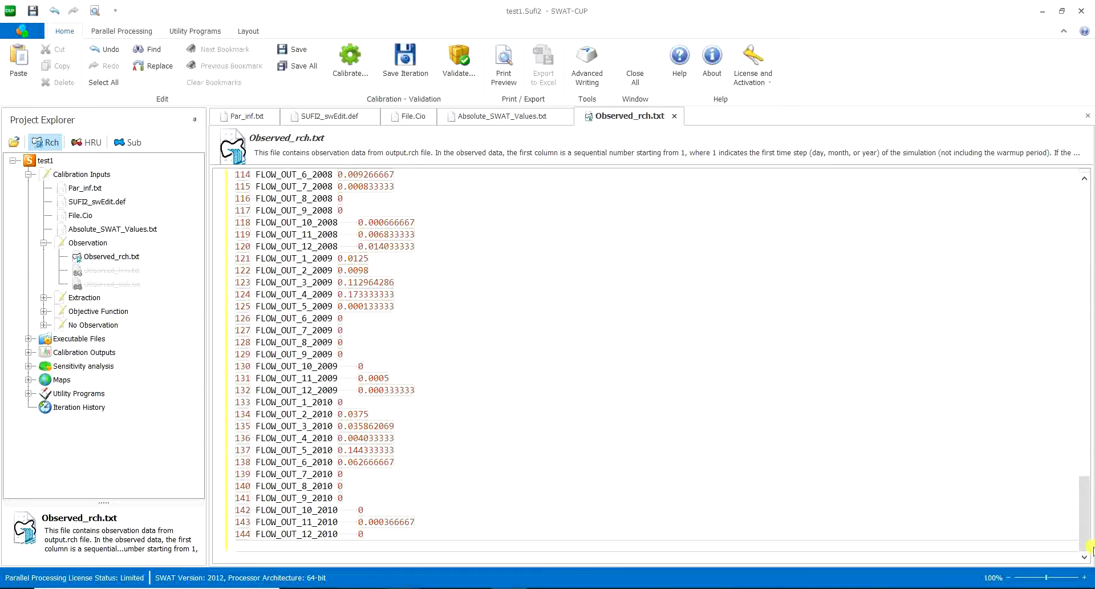
drag(1090, 533, 1087, 228)
click(480, 347)
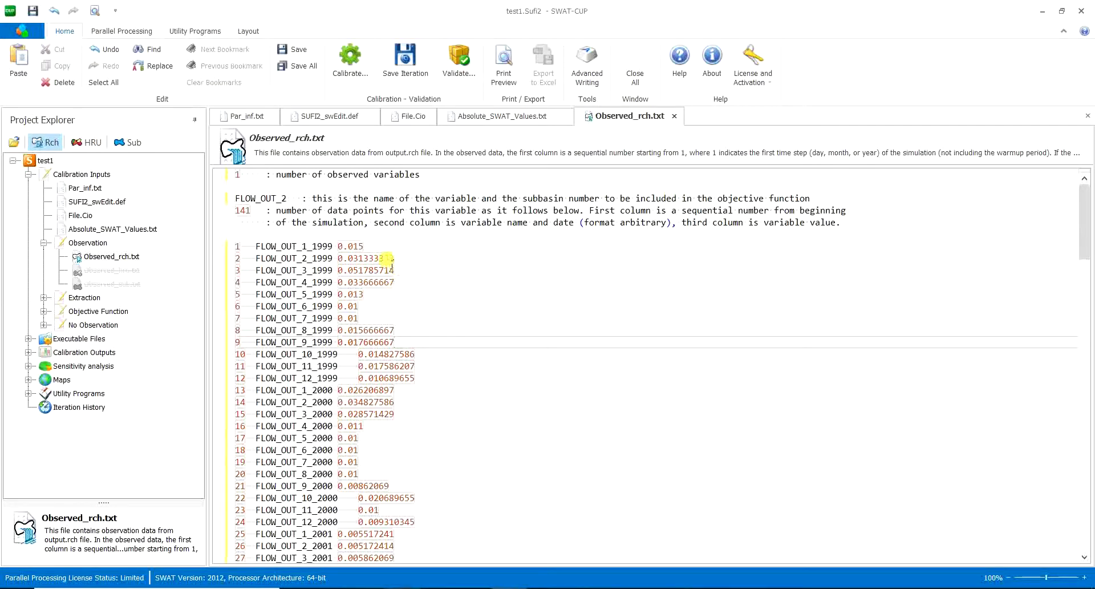
click(312, 258)
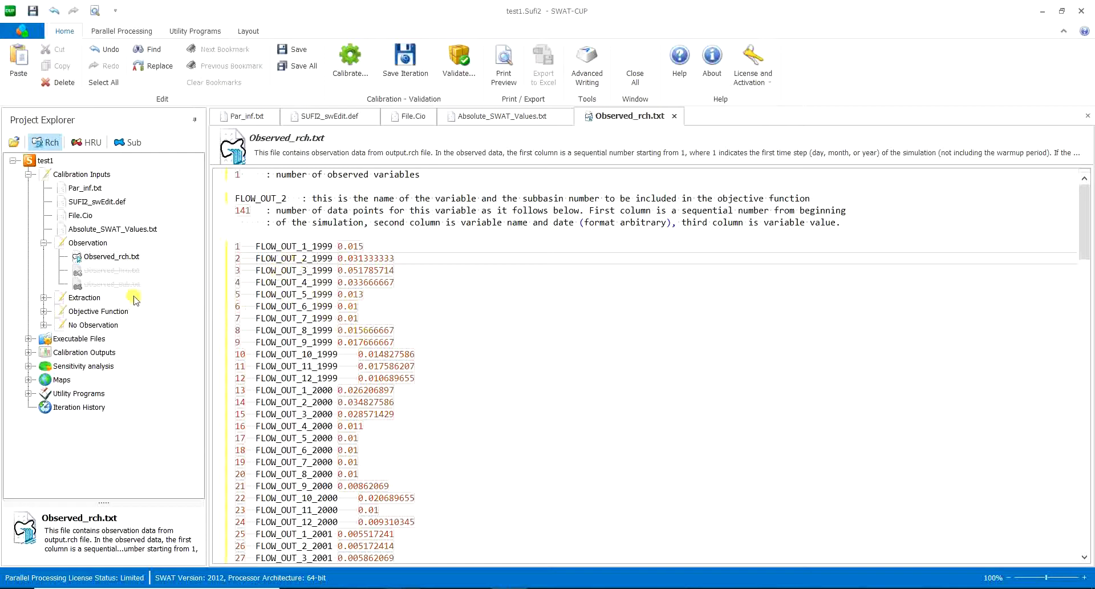
- Save Observed_rch.txt, then expand and collapse Extraction and Objective Function in Project Explorer
click(333, 270)
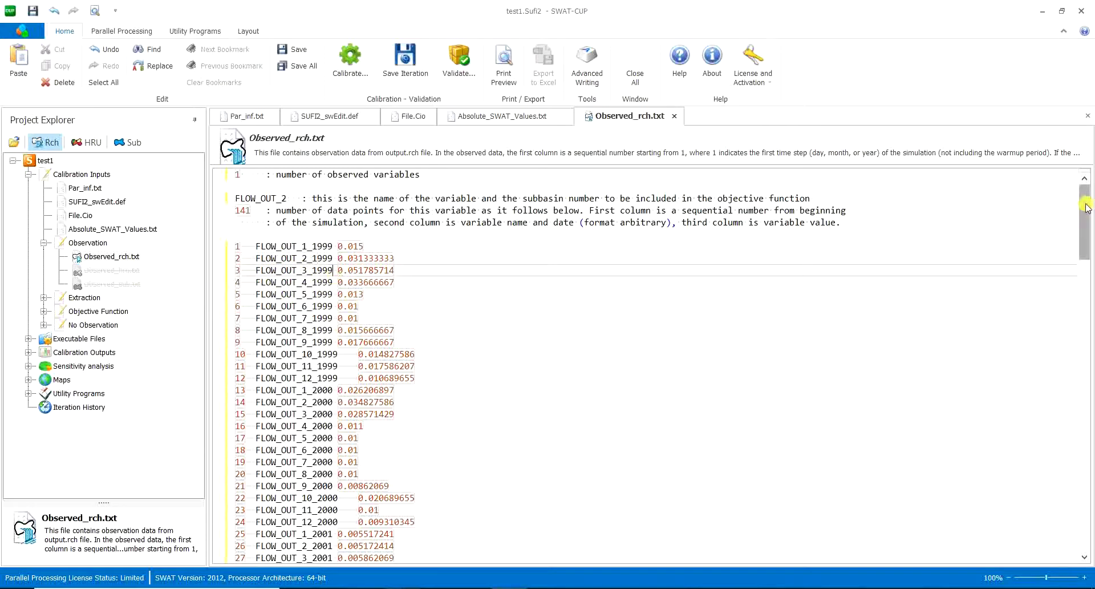
key(ctrl+s)
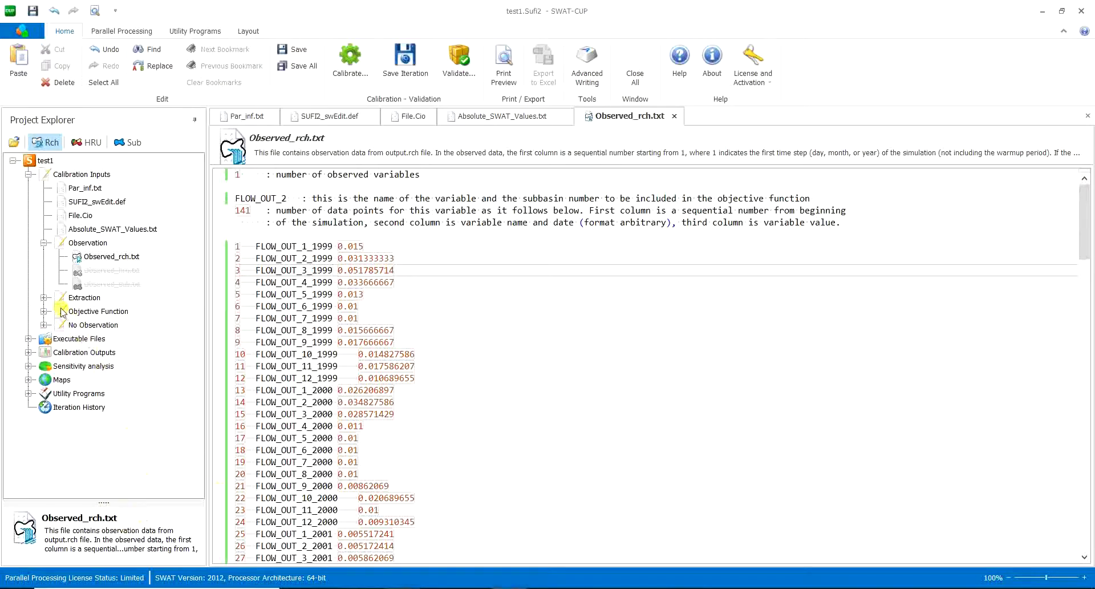
click(43, 297)
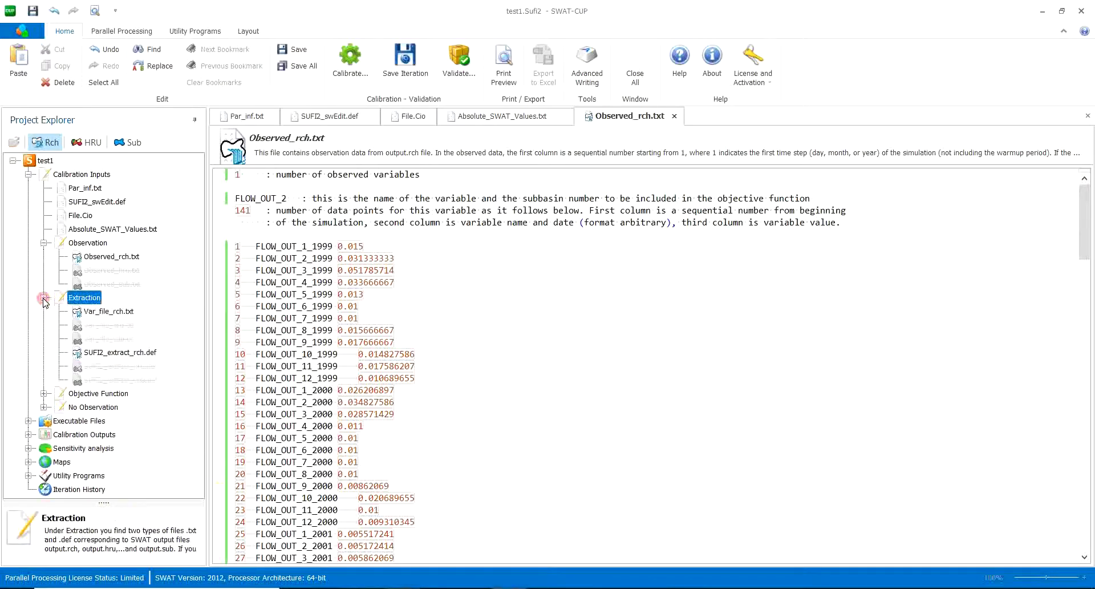
click(44, 393)
click(44, 393)
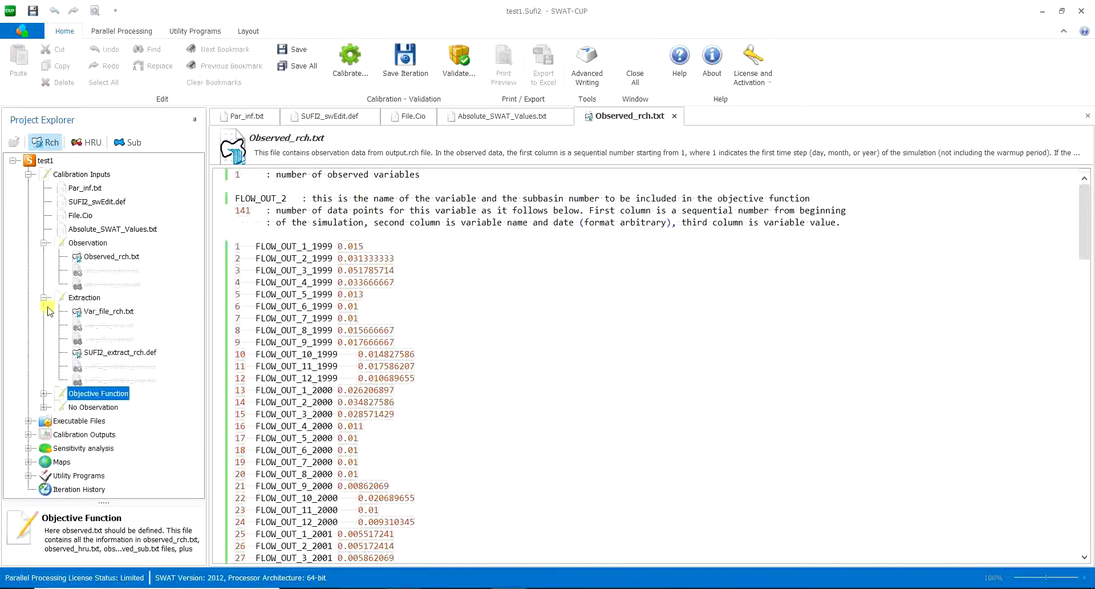
click(44, 297)
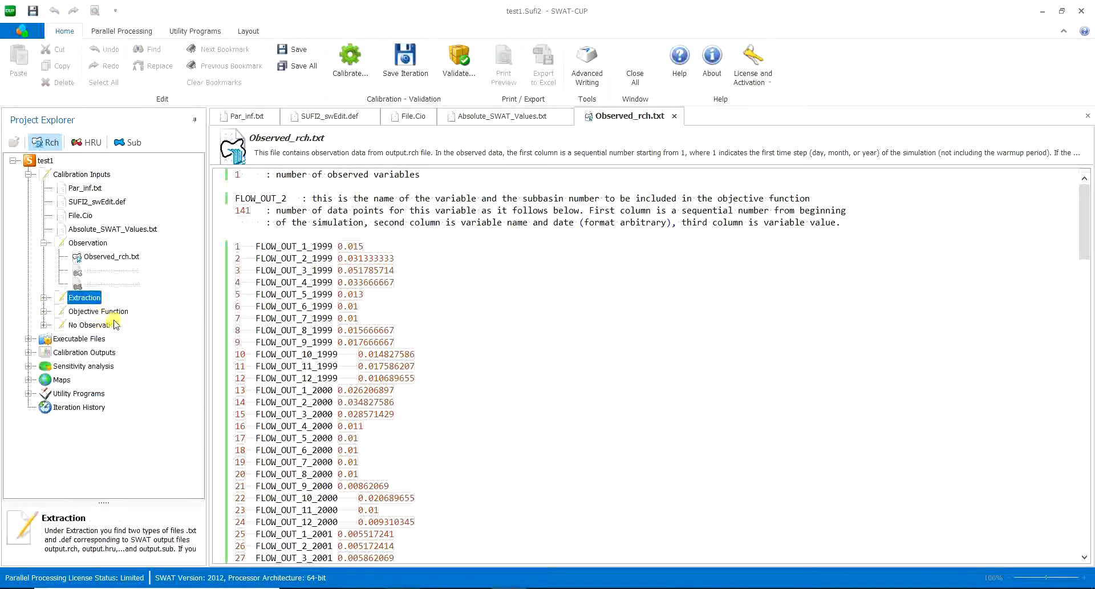